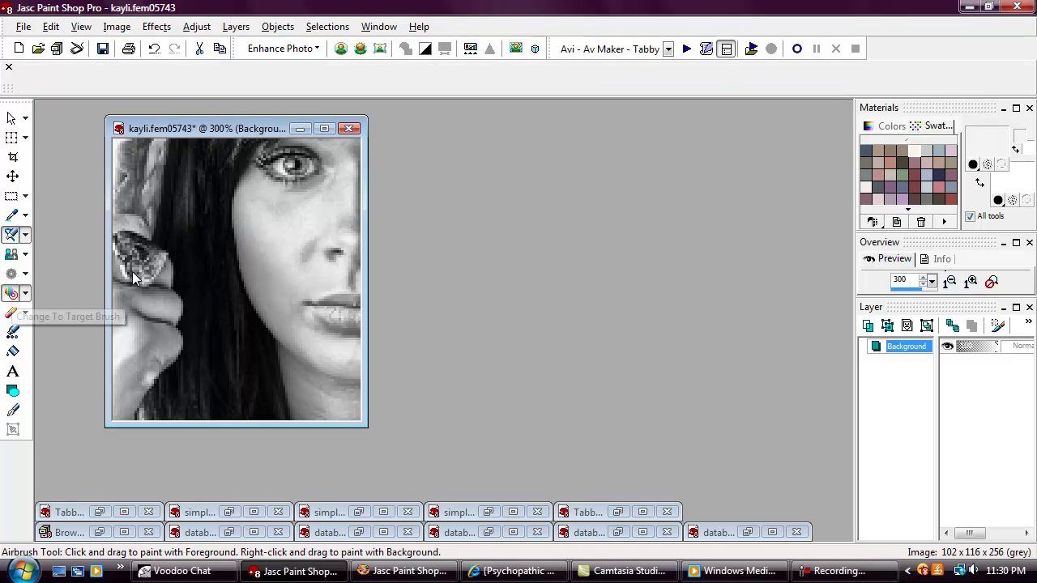
Airbrush the face and hand in the pale skin swatch on a background copy at 28 opacity, size 12, Color blend mode
left_click(12, 295)
left_click(11, 236)
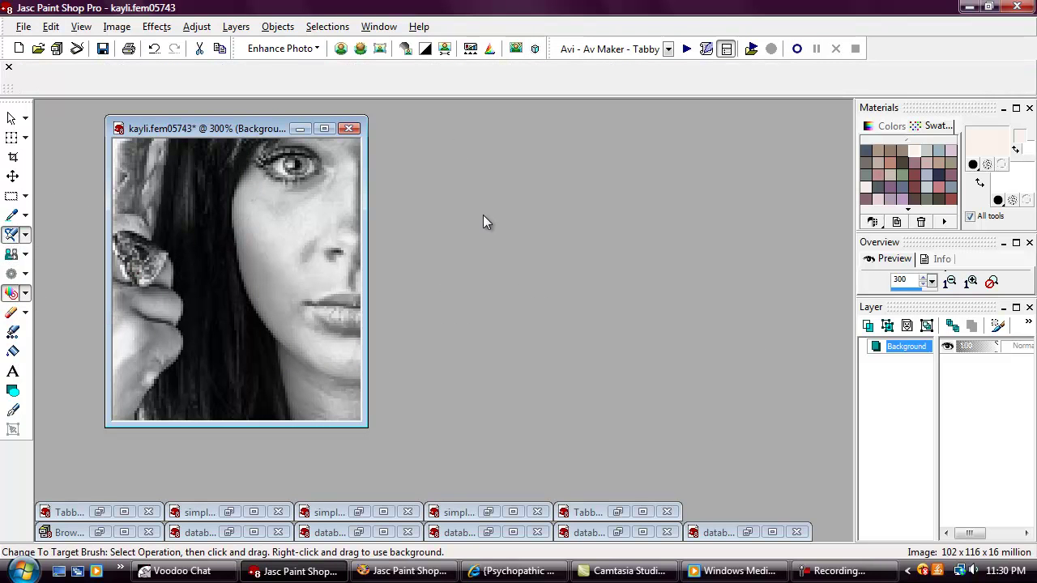
left_click(953, 325)
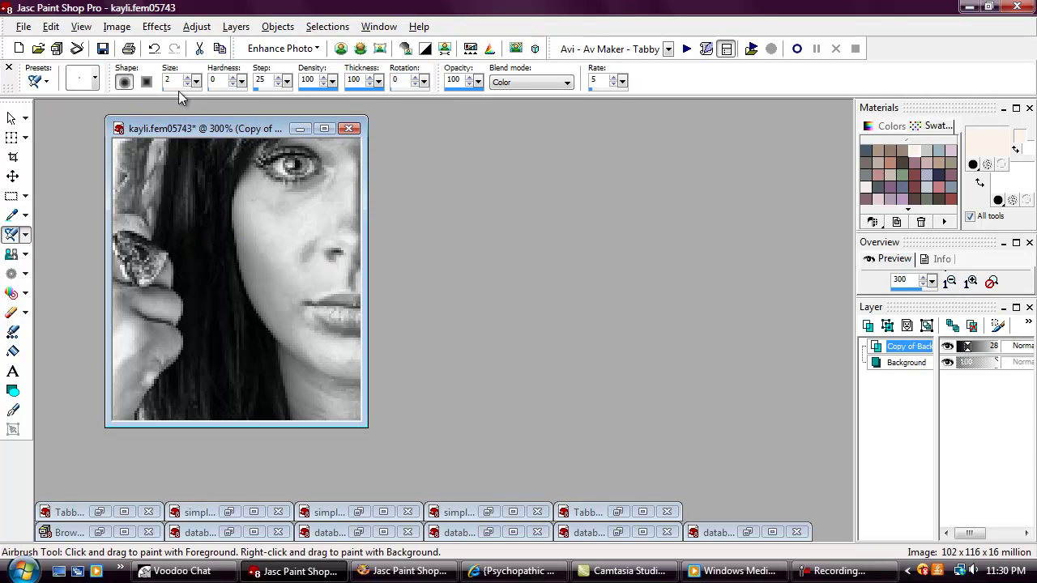
mouse_move(280, 221)
left_mouse_down()
mouse_move(303, 192)
mouse_move(266, 188)
mouse_move(258, 175)
mouse_move(252, 232)
mouse_move(278, 307)
mouse_move(259, 212)
mouse_move(254, 219)
mouse_move(327, 188)
mouse_move(336, 171)
mouse_move(315, 133)
mouse_move(274, 137)
mouse_move(255, 151)
mouse_move(286, 137)
mouse_move(342, 142)
mouse_move(364, 219)
mouse_move(360, 274)
mouse_move(302, 286)
mouse_move(289, 258)
mouse_move(340, 204)
mouse_move(317, 258)
mouse_move(326, 245)
mouse_move(331, 267)
mouse_move(294, 294)
mouse_move(294, 311)
mouse_move(331, 342)
mouse_move(367, 346)
mouse_move(358, 405)
mouse_move(315, 408)
mouse_move(291, 314)
mouse_move(347, 395)
mouse_move(340, 354)
mouse_move(298, 355)
mouse_move(321, 402)
mouse_move(299, 312)
mouse_move(310, 280)
mouse_move(355, 268)
mouse_move(315, 285)
mouse_move(320, 329)
mouse_move(379, 357)
mouse_move(298, 200)
mouse_move(258, 166)
mouse_move(264, 187)
mouse_move(294, 203)
mouse_move(141, 299)
mouse_move(111, 260)
mouse_move(130, 405)
mouse_move(172, 298)
mouse_move(146, 312)
mouse_move(166, 345)
mouse_move(177, 326)
mouse_move(152, 234)
mouse_move(135, 219)
mouse_move(106, 259)
mouse_move(154, 243)
left_mouse_up()
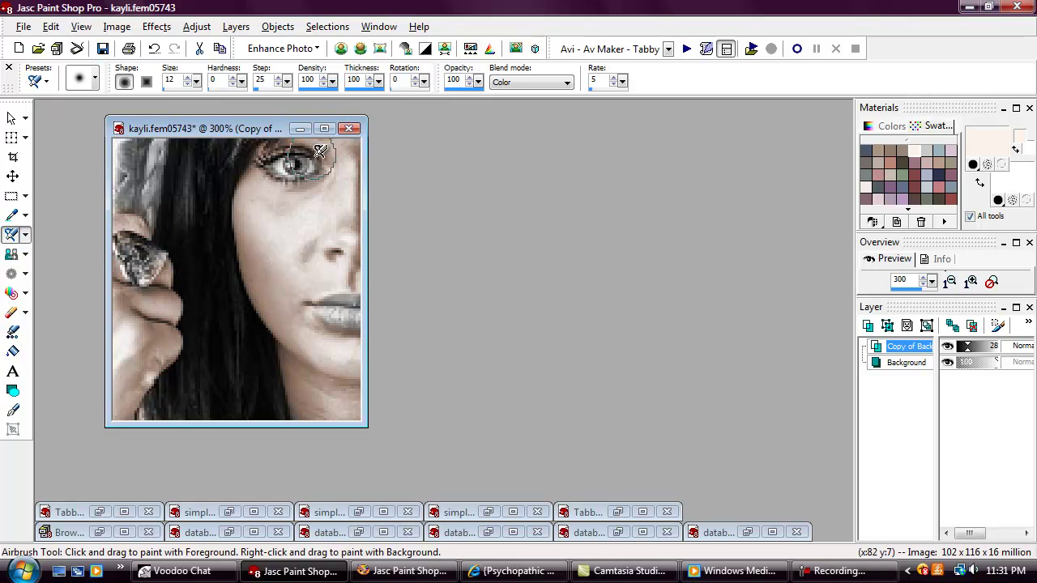
Merge the tinted skin copy into the background layer
right_click(910, 349)
mouse_move(835, 257)
left_click(721, 275)
Colour the lips and upper eyelid with a mauve swatch using the Change to Target brush, size 3, Color mode
left_click(13, 293)
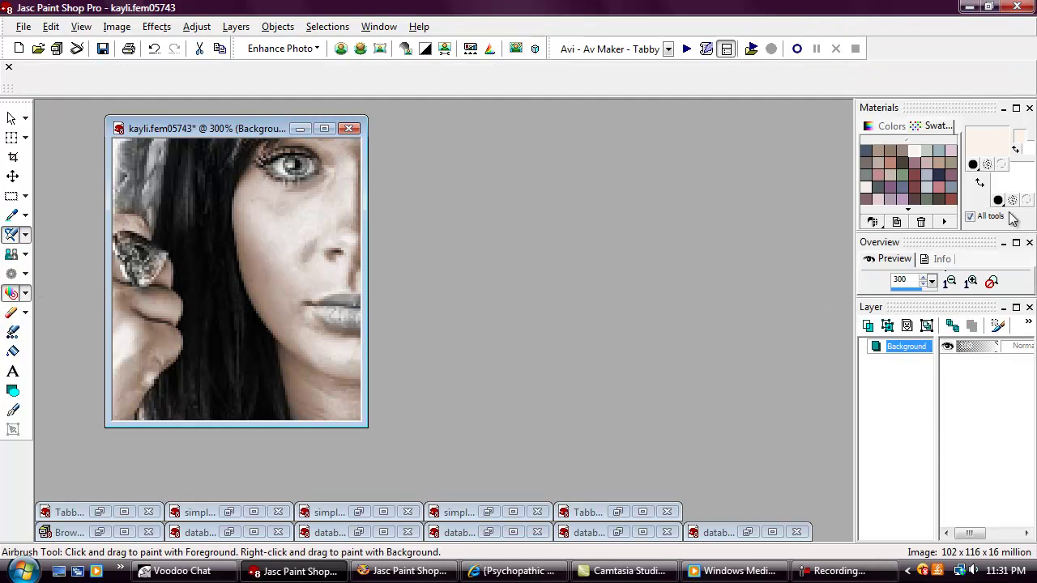
left_click(915, 164)
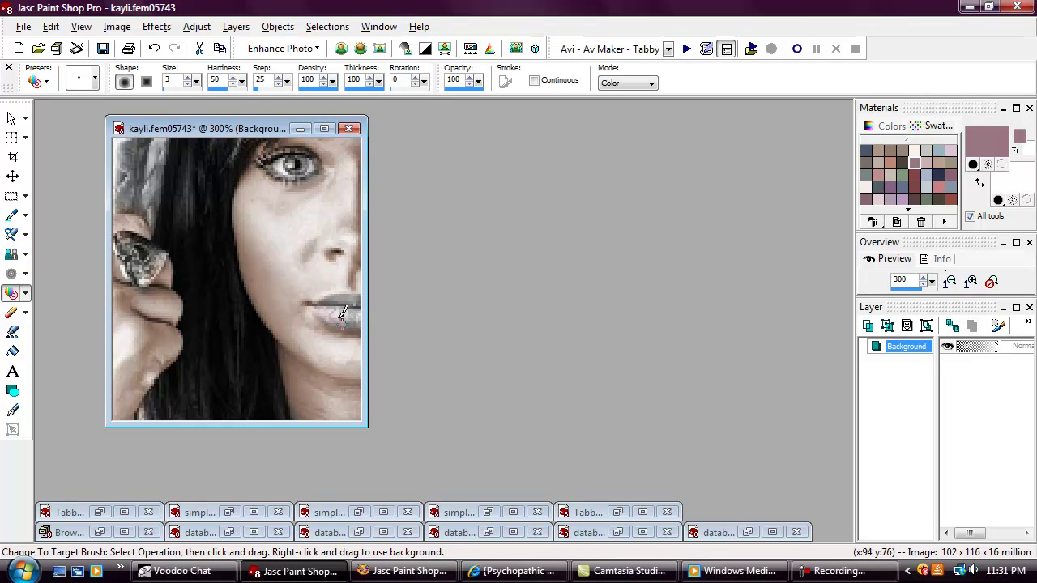
scroll(332, 308, "up", 5)
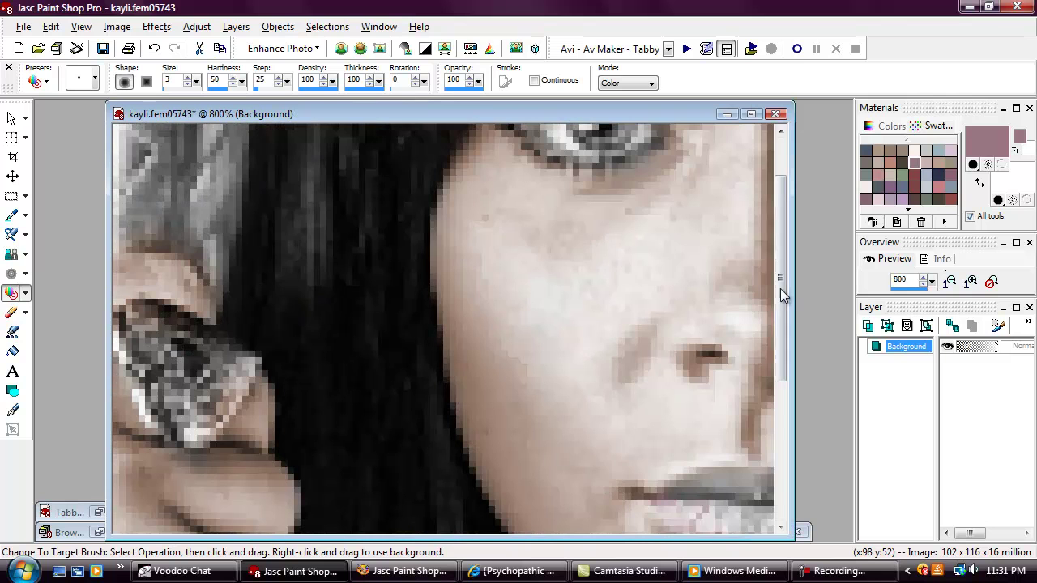
left_click_drag(776, 283, 720, 365)
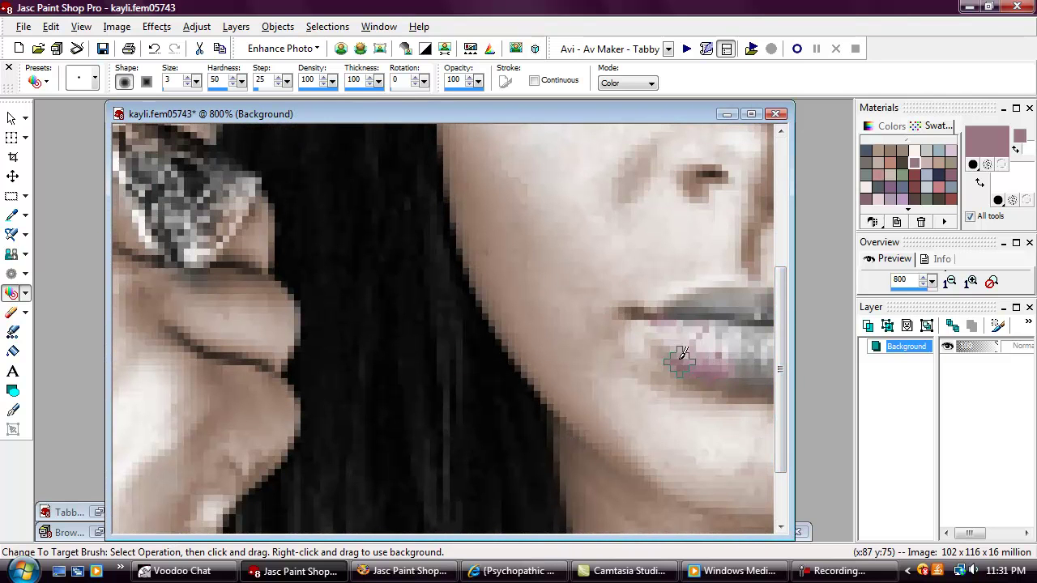
mouse_move(660, 321)
left_mouse_down()
mouse_move(689, 298)
mouse_move(738, 297)
left_mouse_up()
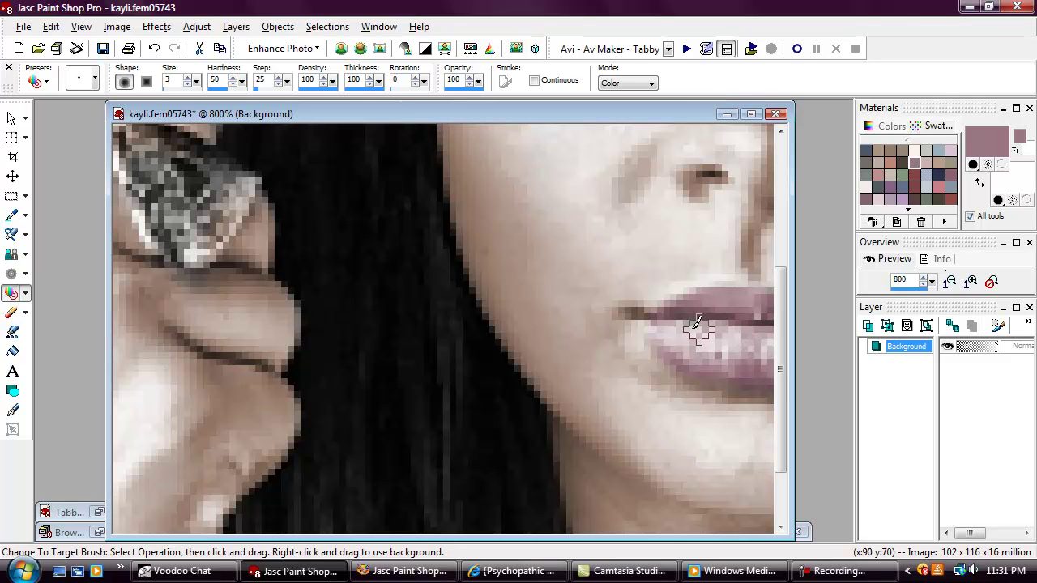
left_click_drag(779, 369, 774, 194)
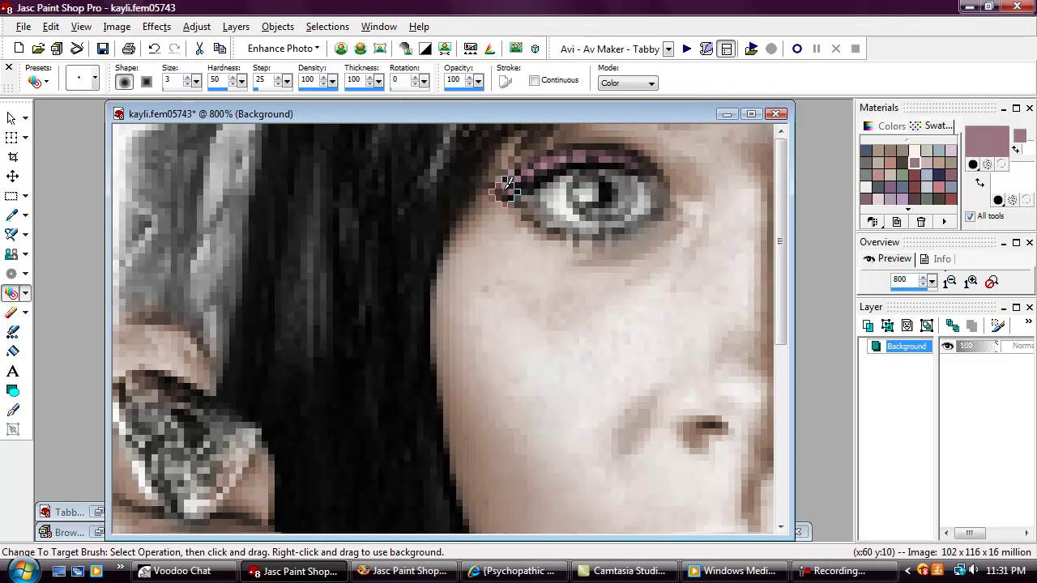
Colour the iris with a light blue swatch using the size 3 Change to Target brush
left_click(927, 174)
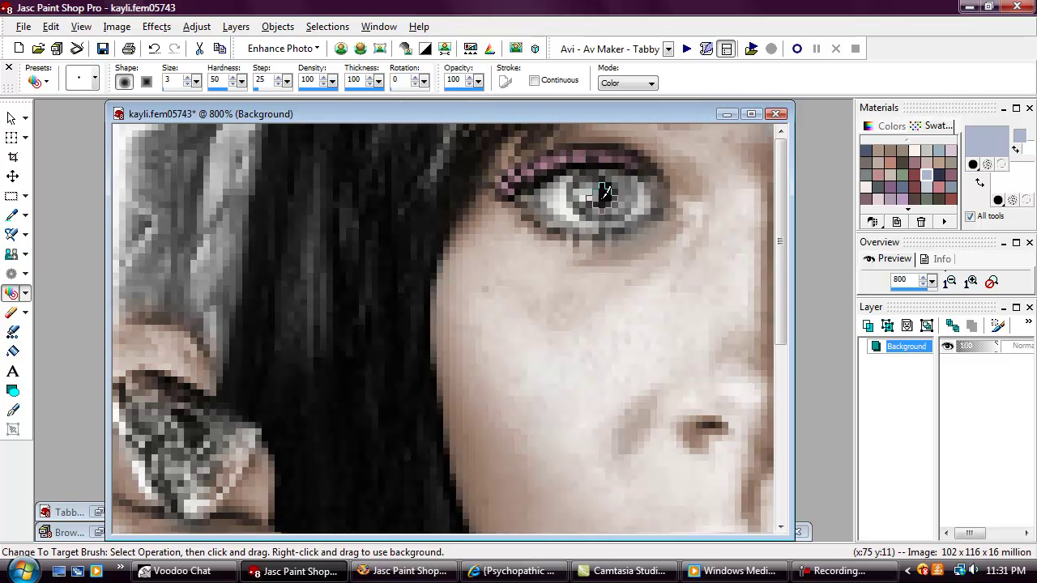
mouse_move(574, 192)
left_mouse_down()
mouse_move(616, 185)
mouse_move(593, 179)
left_mouse_up()
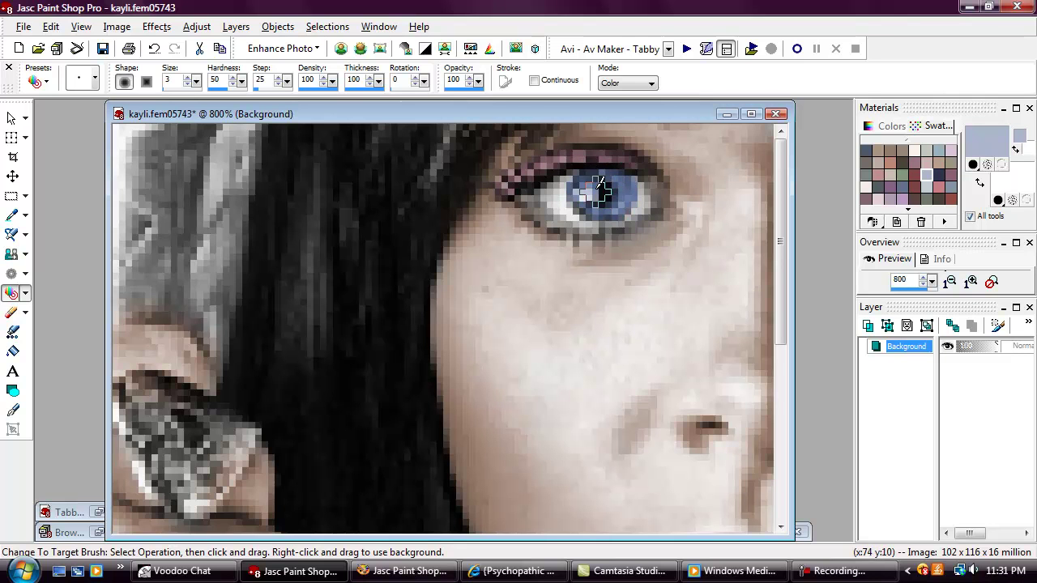
scroll(600, 187, "down", 3)
scroll(222, 310, "up", 1)
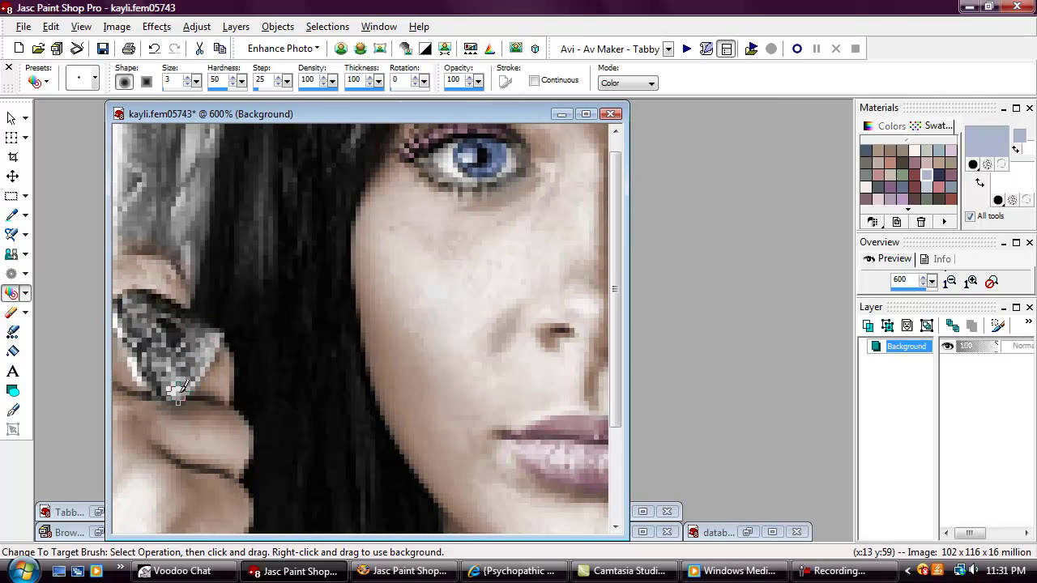
scroll(183, 339, "down", 2)
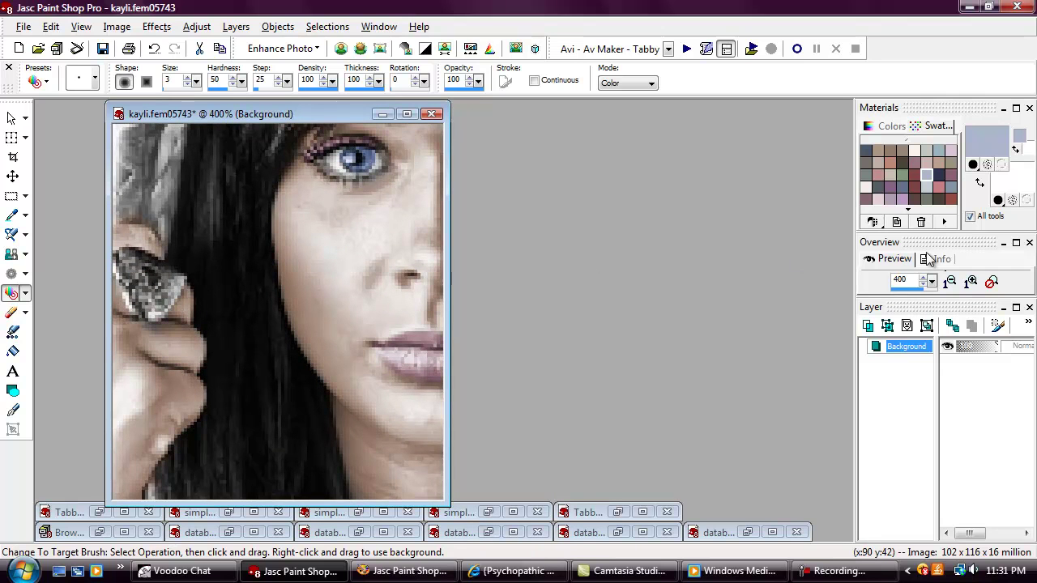
Try to tint the grey area above the hand with dark and medium brown swatches
scroll(928, 212, "down", 2)
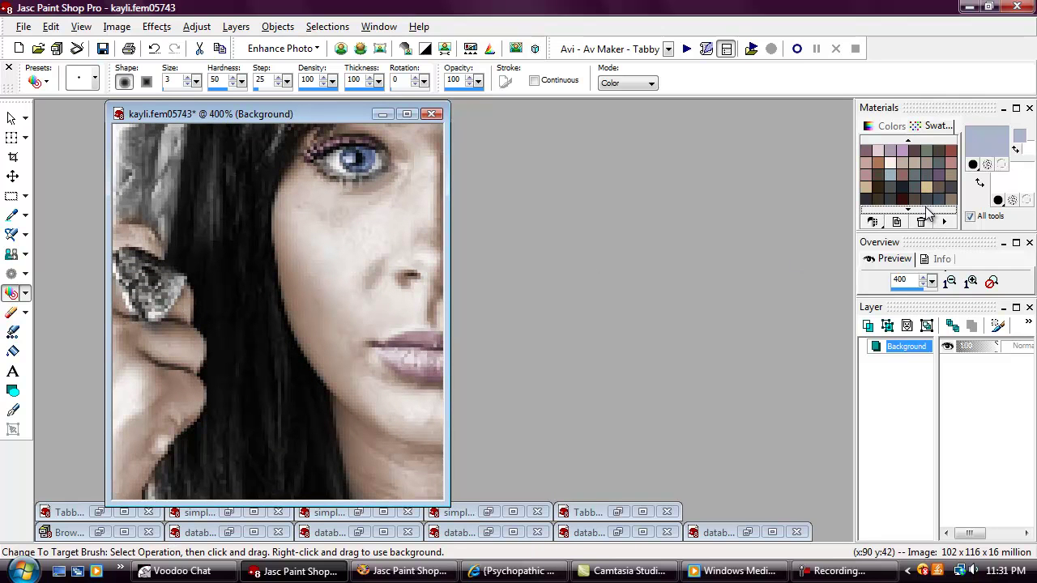
left_click(904, 199)
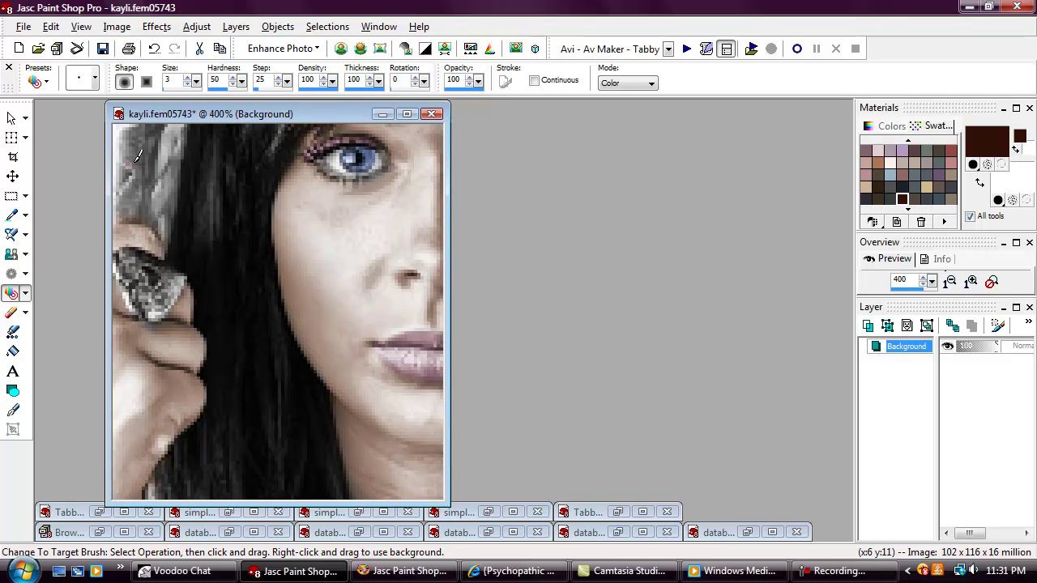
scroll(893, 213, "down", 2)
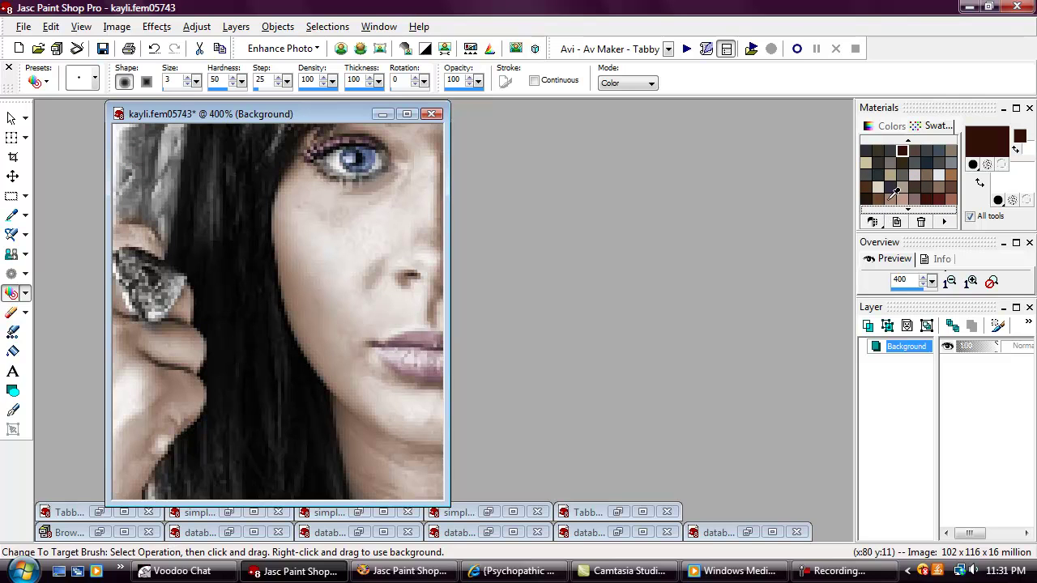
left_click(880, 197)
left_click_drag(137, 184, 131, 202)
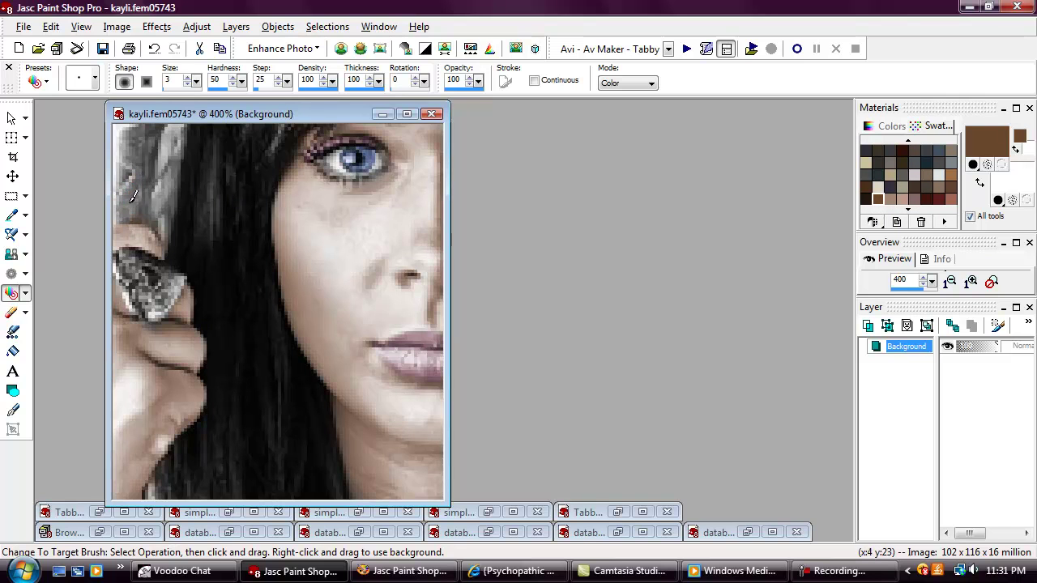
Tint the dark hair with a greyish brown swatch, using the Change to Target brush at size 11
scroll(140, 156, "down", 2)
scroll(148, 164, "up", 2)
scroll(940, 154, "up", 2)
left_click(942, 196)
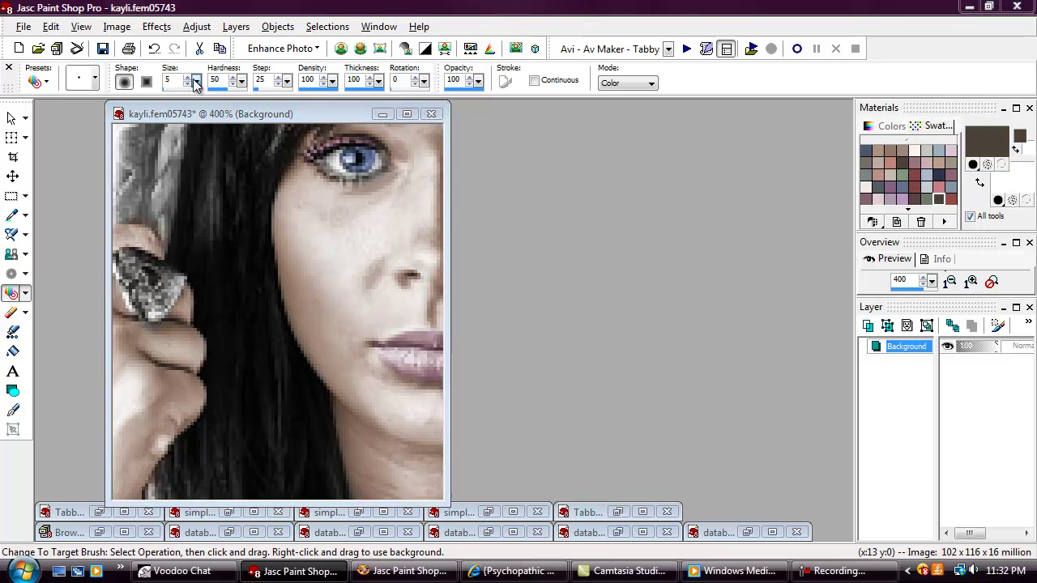
key("Up")
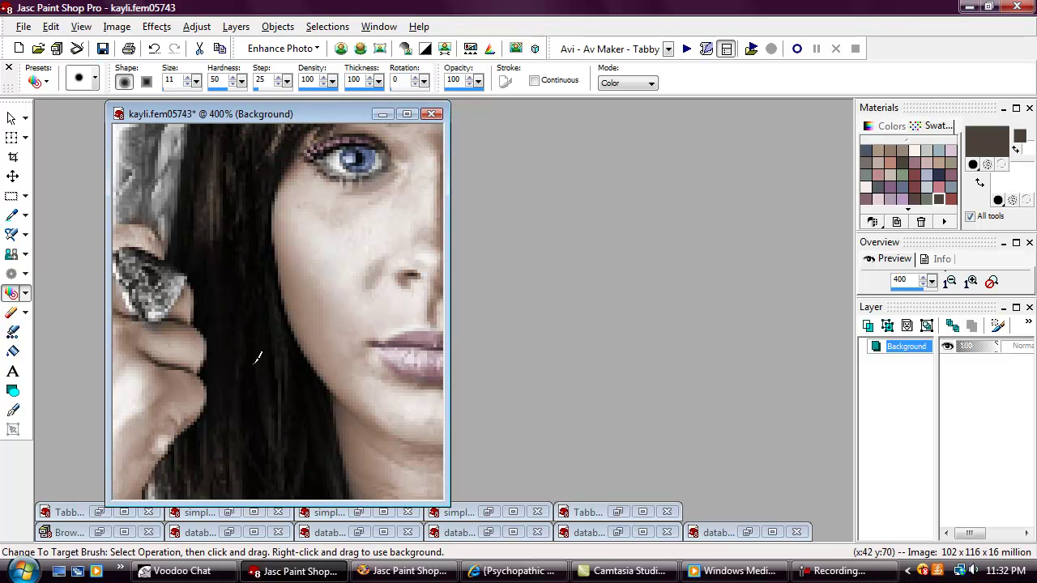
Duplicate the background layer and apply xero Soft Mood with Softness 100, Strength 0, Exposure 20, Contrast 0 and Saturation -10
left_click(952, 328)
left_click(156, 26)
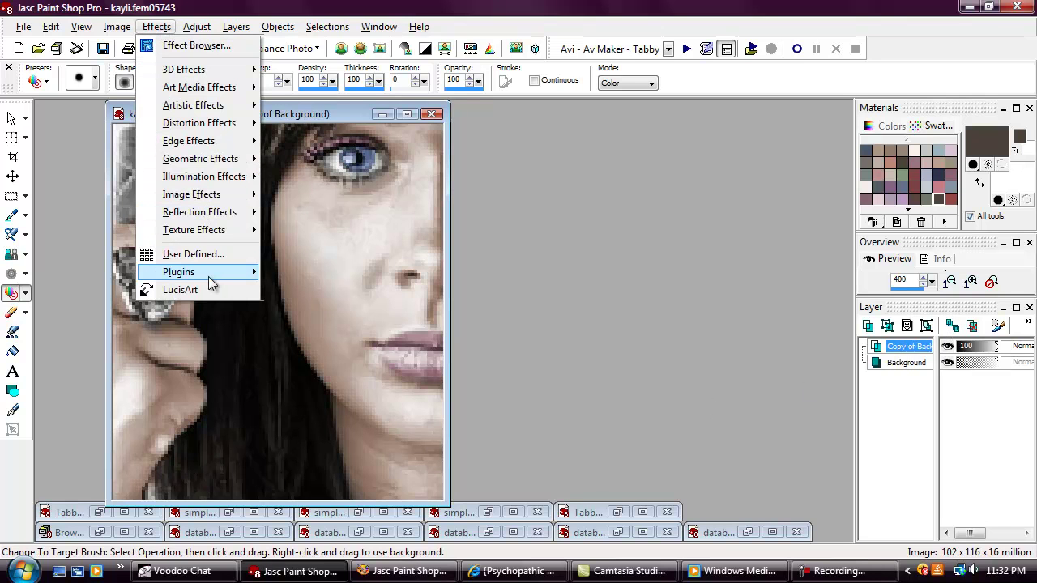
mouse_move(209, 277)
mouse_move(397, 453)
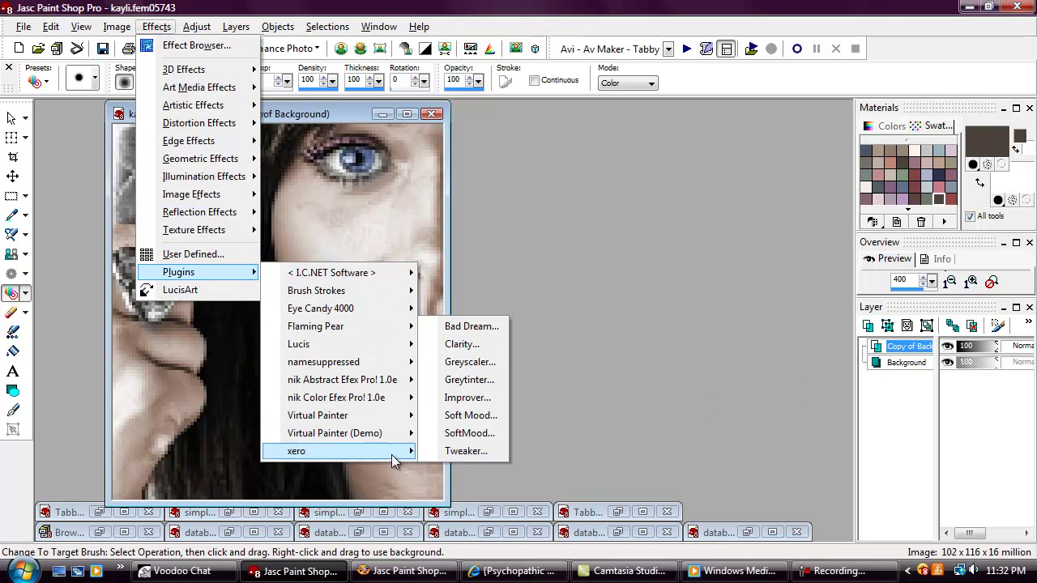
left_click(467, 417)
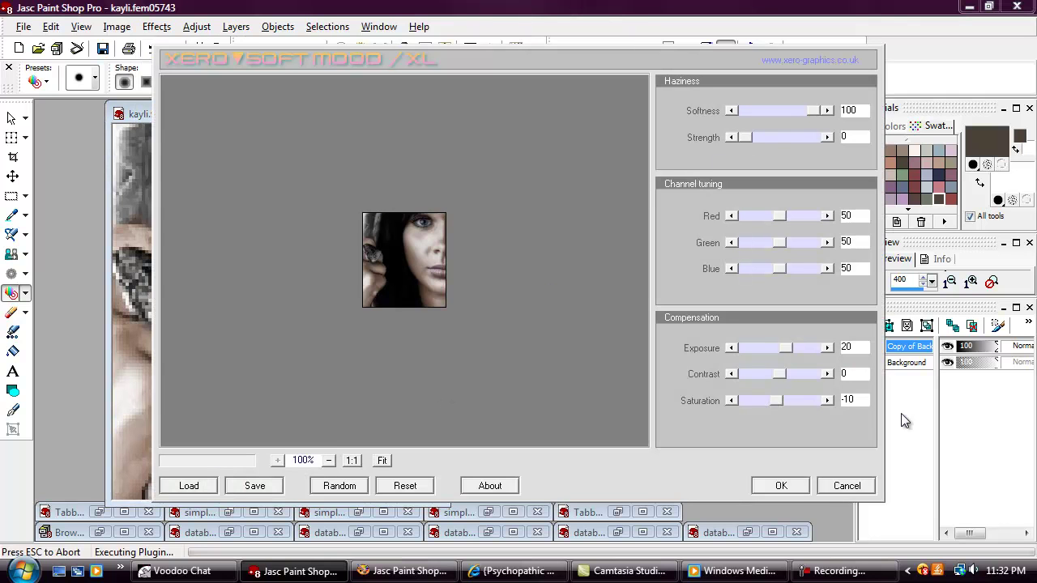
left_click(782, 485)
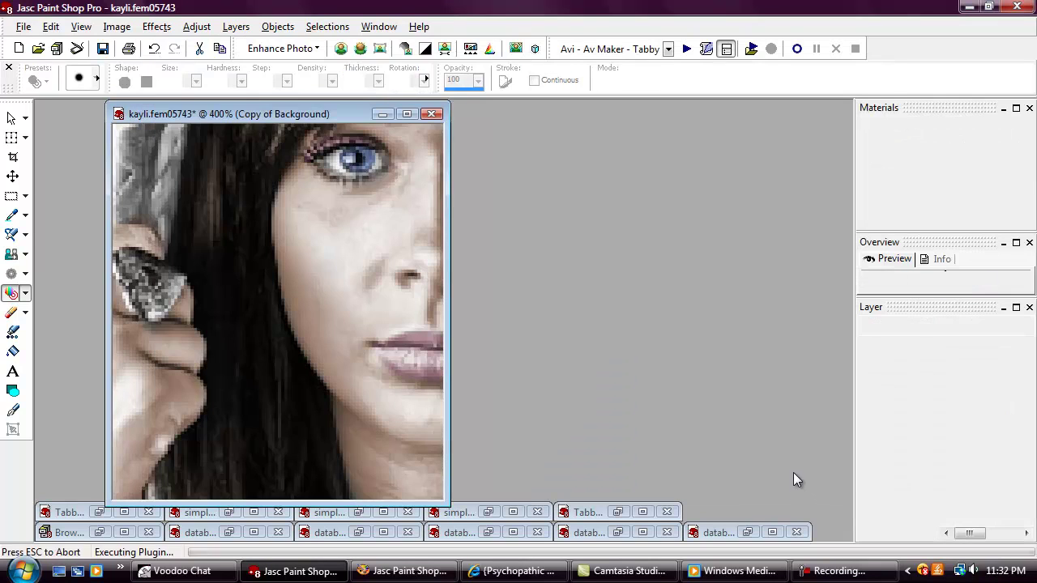
Sharpen the softened background copy
left_click(162, 26)
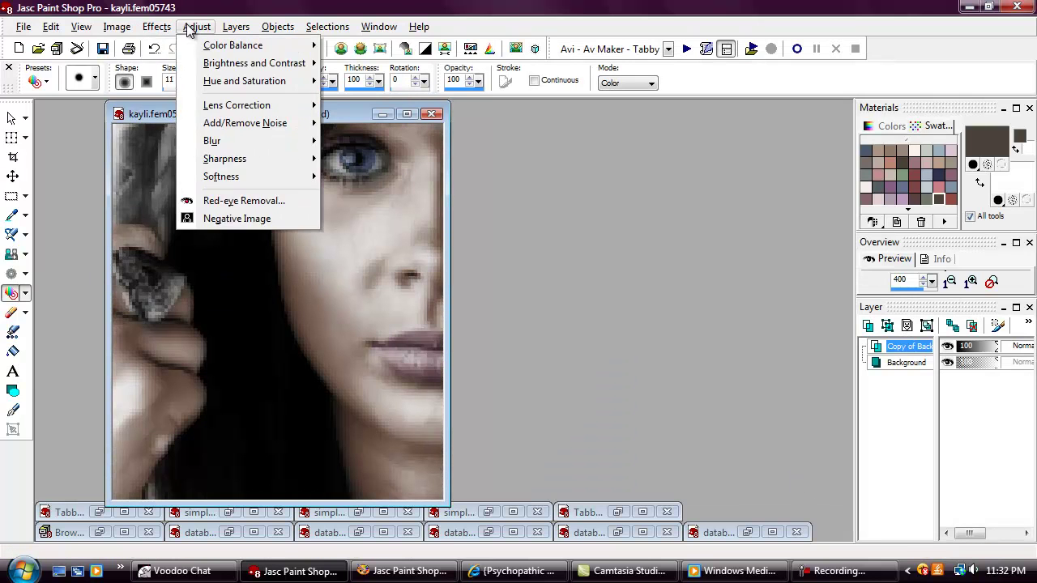
mouse_move(196, 26)
mouse_move(296, 157)
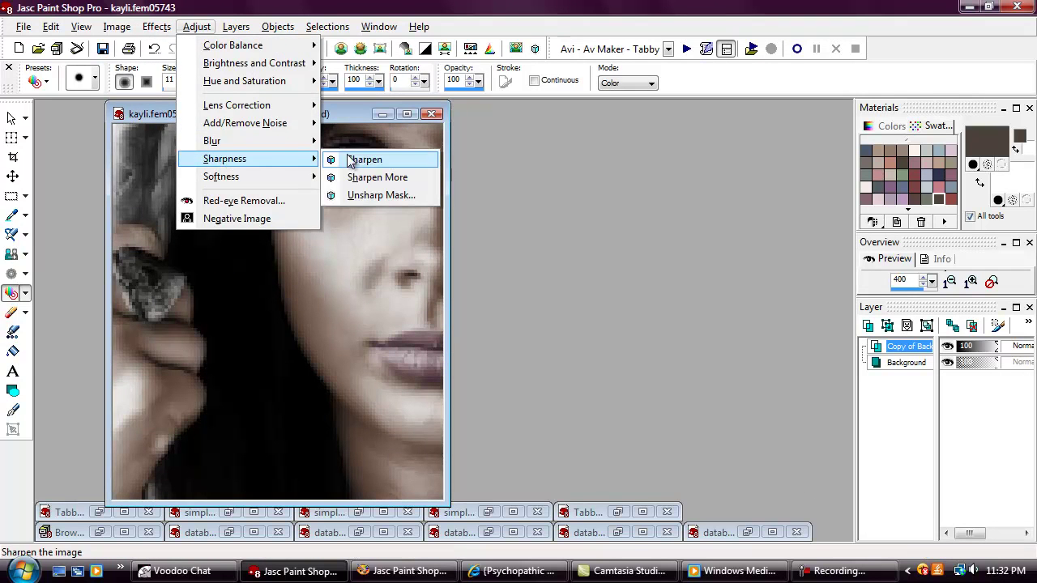
left_click(357, 162)
Erase the effect layer over the eye, lips, ring and hair with the Eraser at 75 opacity, raising its size to 12 and 32
left_click(12, 313)
mouse_move(367, 132)
left_mouse_down()
mouse_move(312, 151)
mouse_move(350, 170)
mouse_move(385, 167)
mouse_move(335, 150)
left_mouse_up()
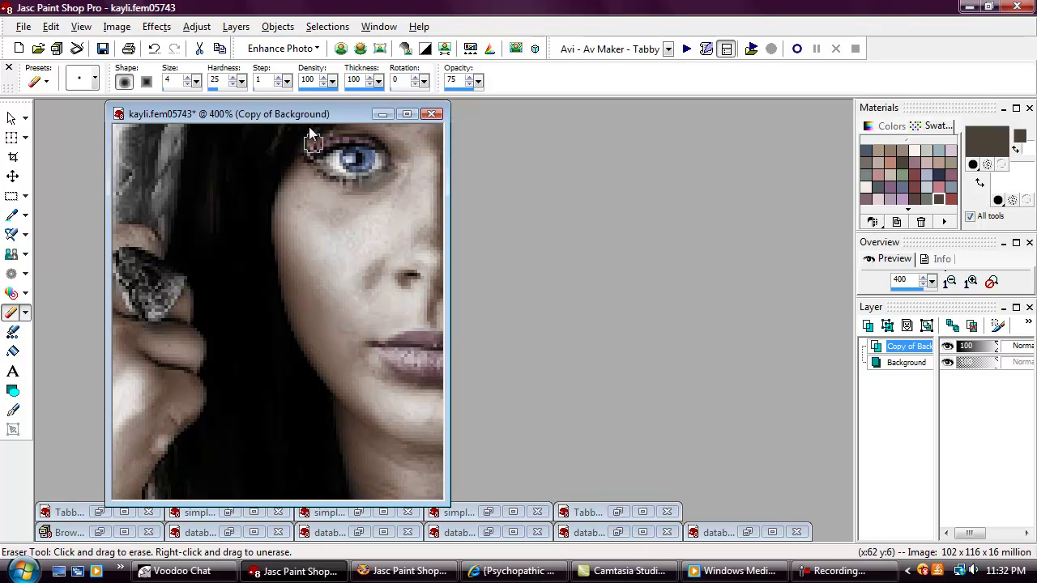
left_click_drag(196, 82, 212, 85)
left_click_drag(393, 335, 431, 358)
mouse_move(137, 308)
left_mouse_down()
mouse_move(130, 274)
mouse_move(166, 280)
left_mouse_up()
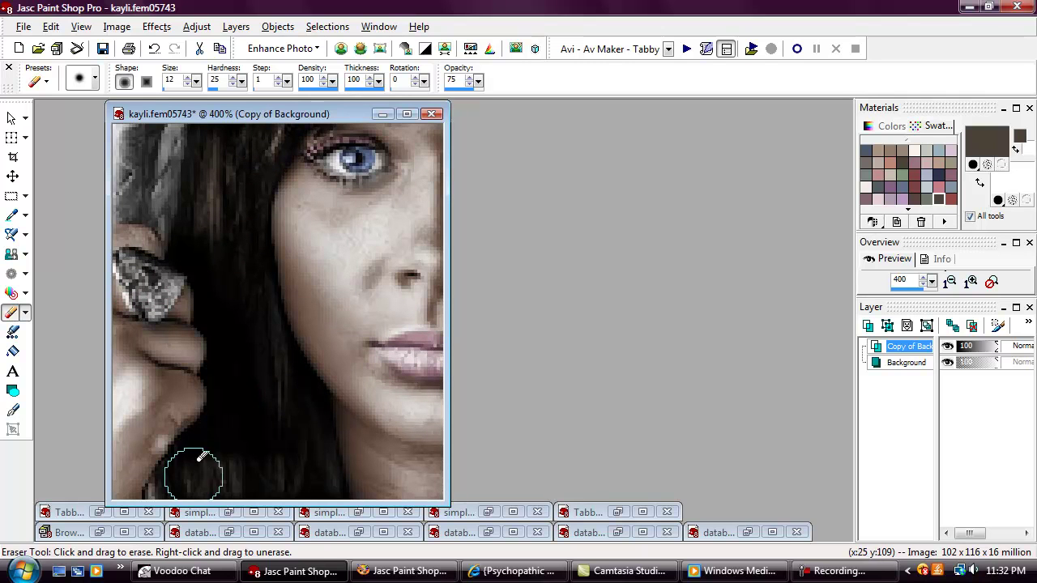
mouse_move(170, 194)
left_mouse_down()
mouse_move(134, 182)
mouse_move(184, 142)
mouse_move(207, 231)
left_mouse_up()
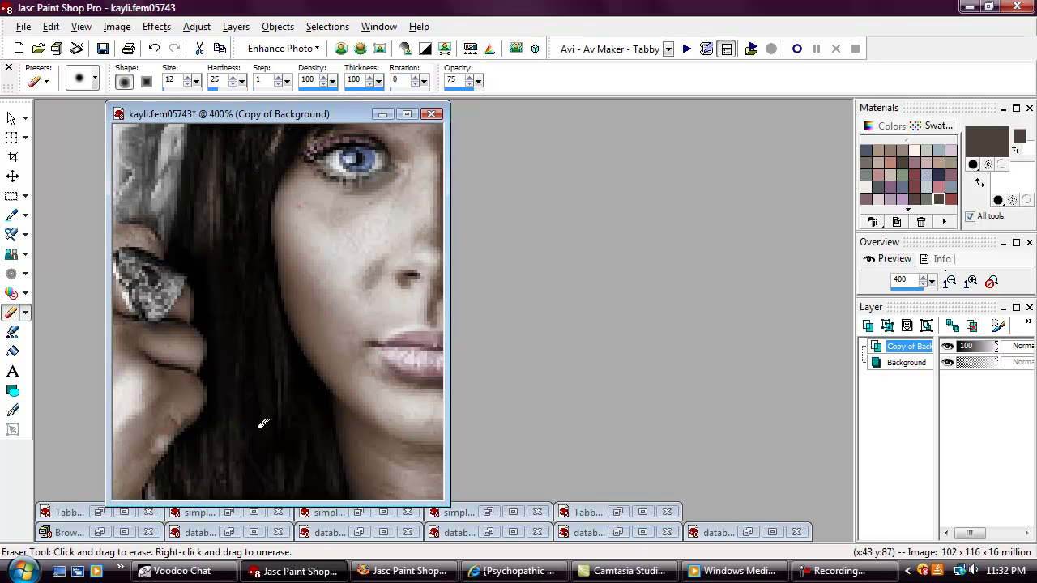
left_click_drag(196, 81, 218, 100)
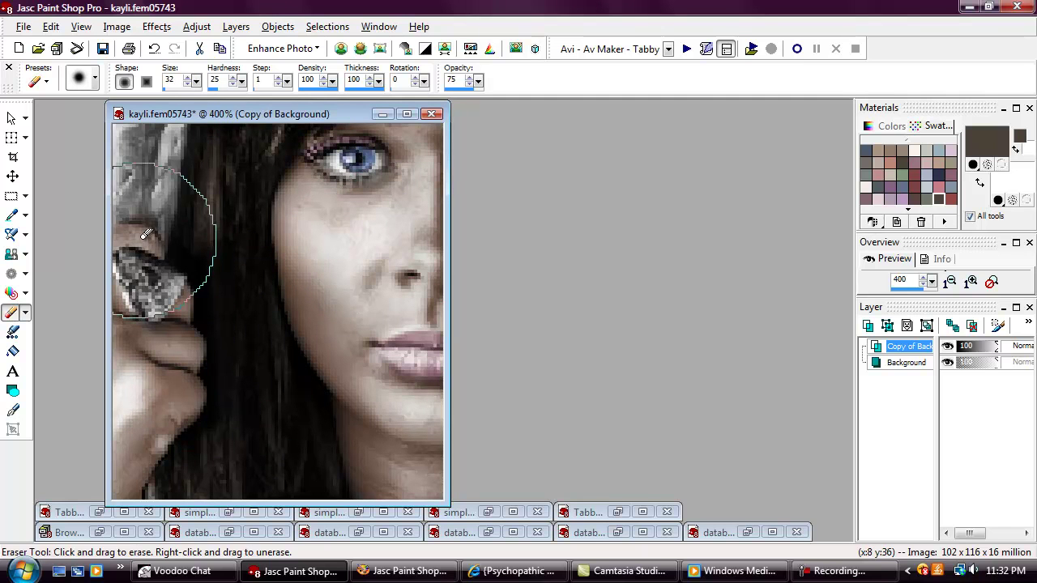
Merge the partly erased effect layer into the background
right_click(909, 346)
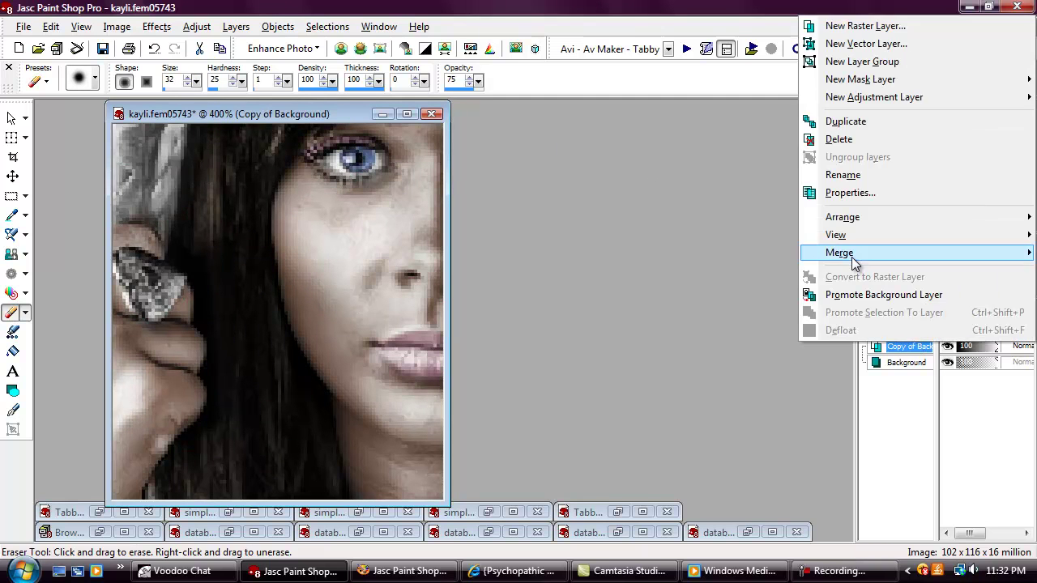
mouse_move(852, 264)
left_click(737, 272)
Apply Flaming Pear Aetherize with Blur 32, Hues 66, Colorize 37, Haze 69 and Dreaminess 7 to a background copy, and set its opacity to 28
left_click(953, 325)
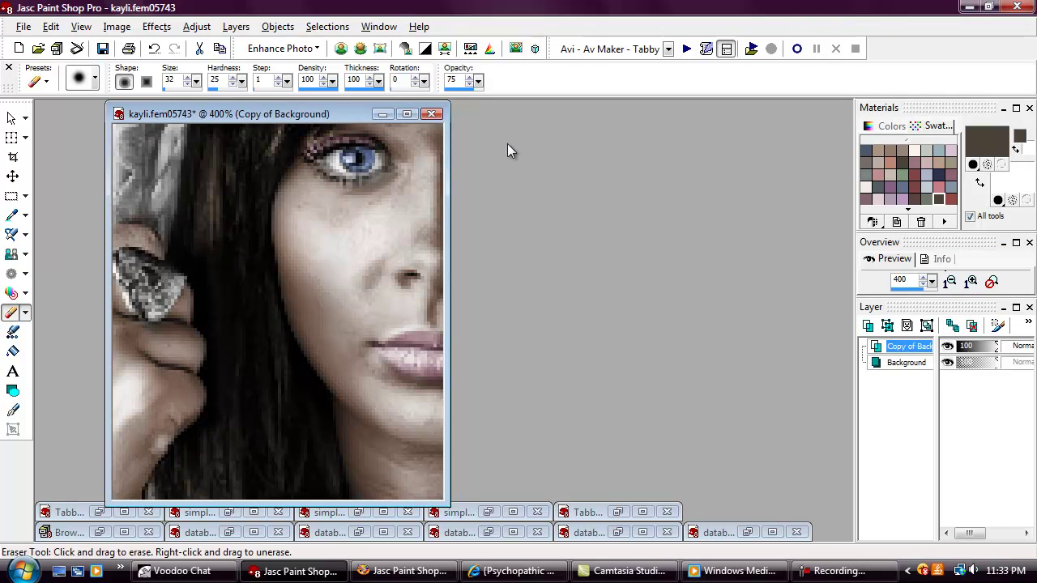
left_click(157, 26)
mouse_move(187, 272)
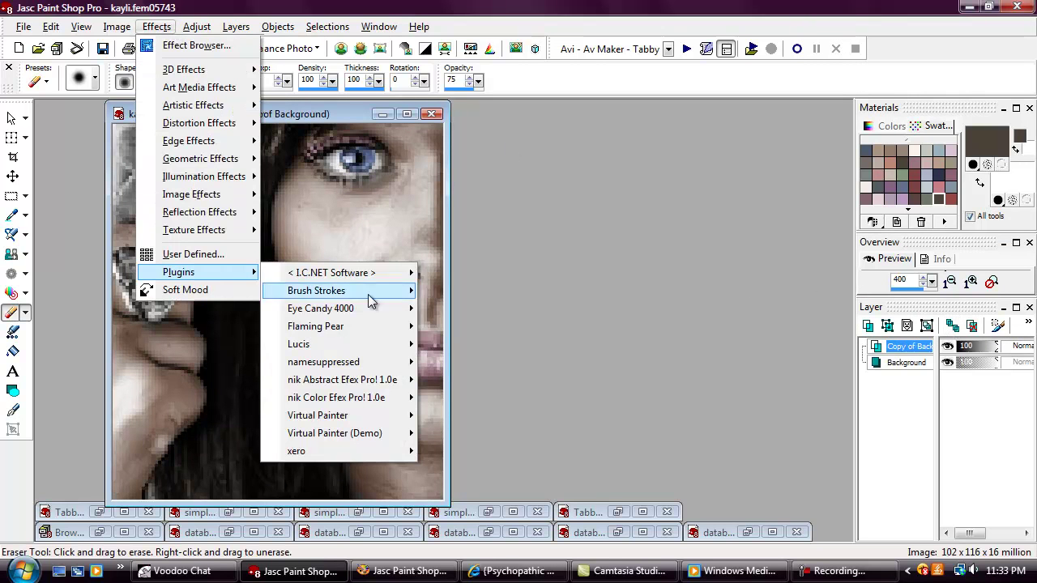
mouse_move(381, 327)
left_click(450, 329)
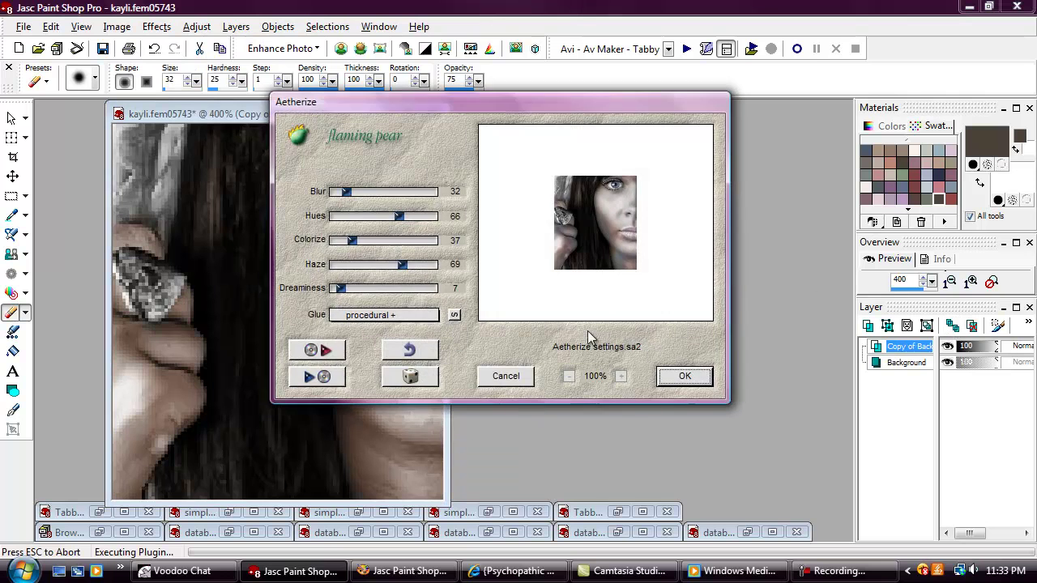
left_click(685, 379)
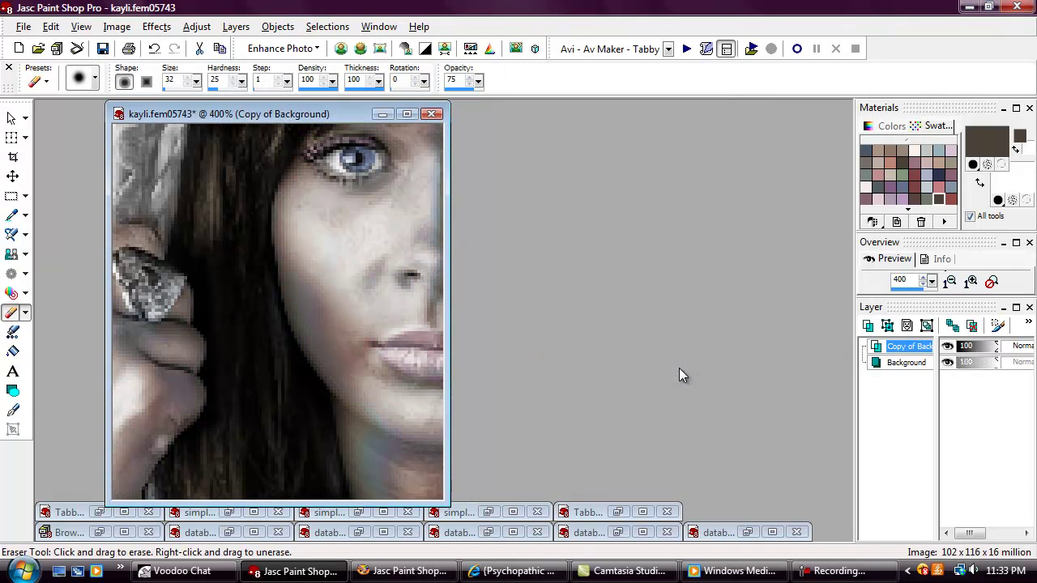
left_click_drag(964, 355, 970, 351)
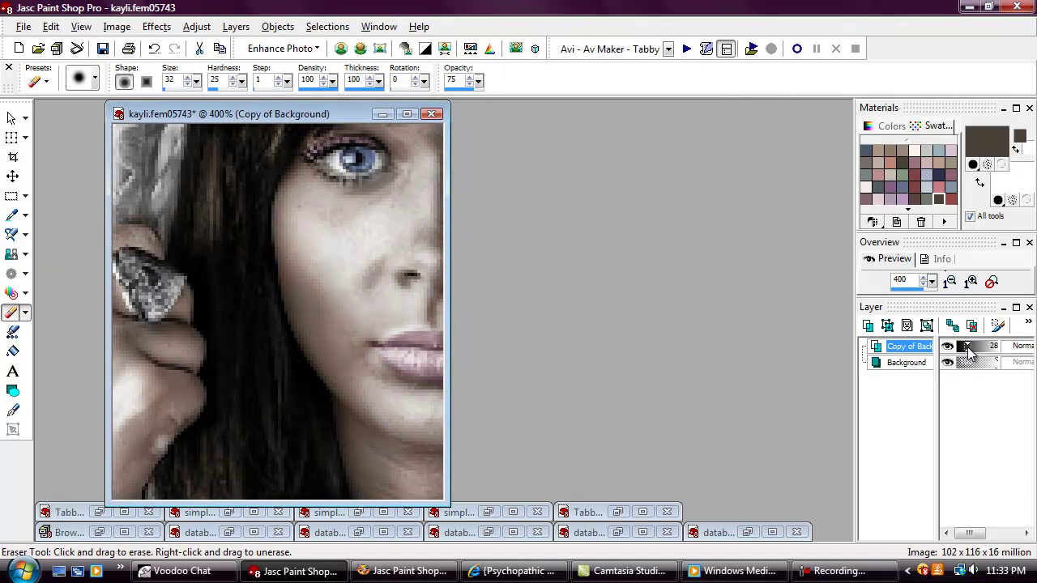
Flatten the Aetherize effect layer into the background
right_click(913, 350)
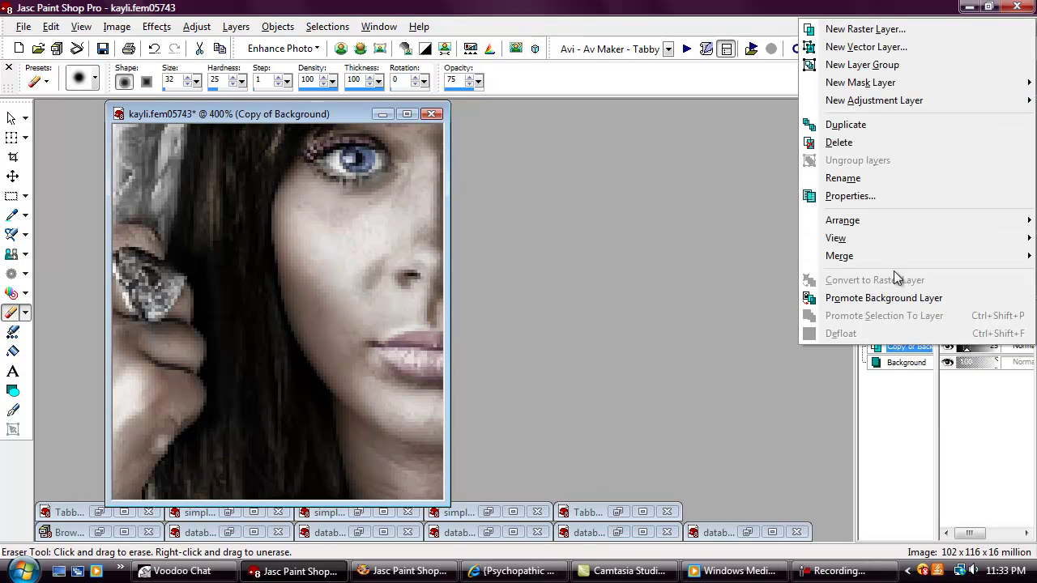
mouse_move(867, 258)
left_click(701, 271)
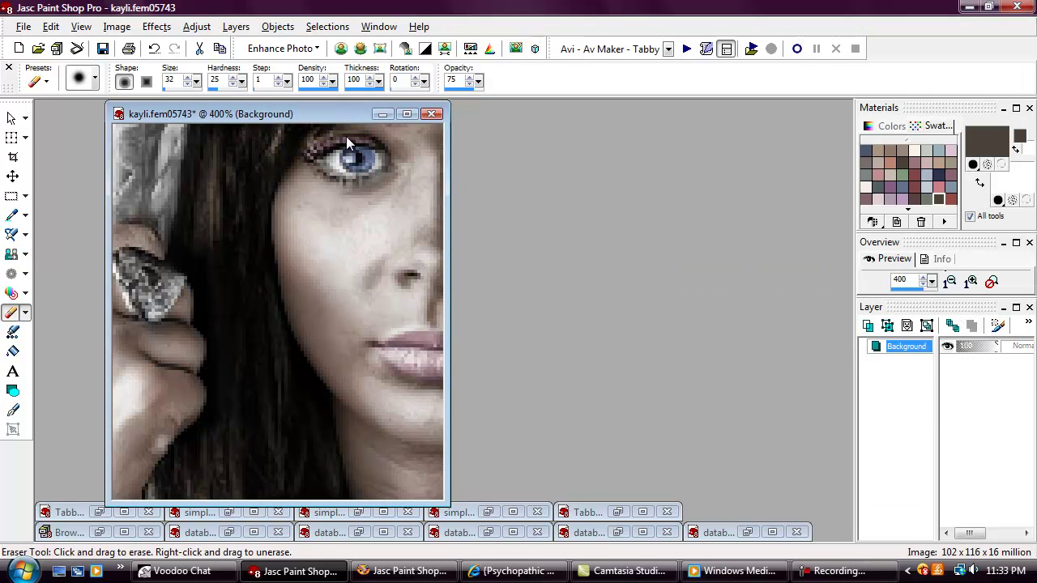
Apply namesuppressed Softener with Radius 20, Opacity 50 and Hard Light overlay to a background copy, and flatten the image
left_click(953, 325)
left_click(196, 26)
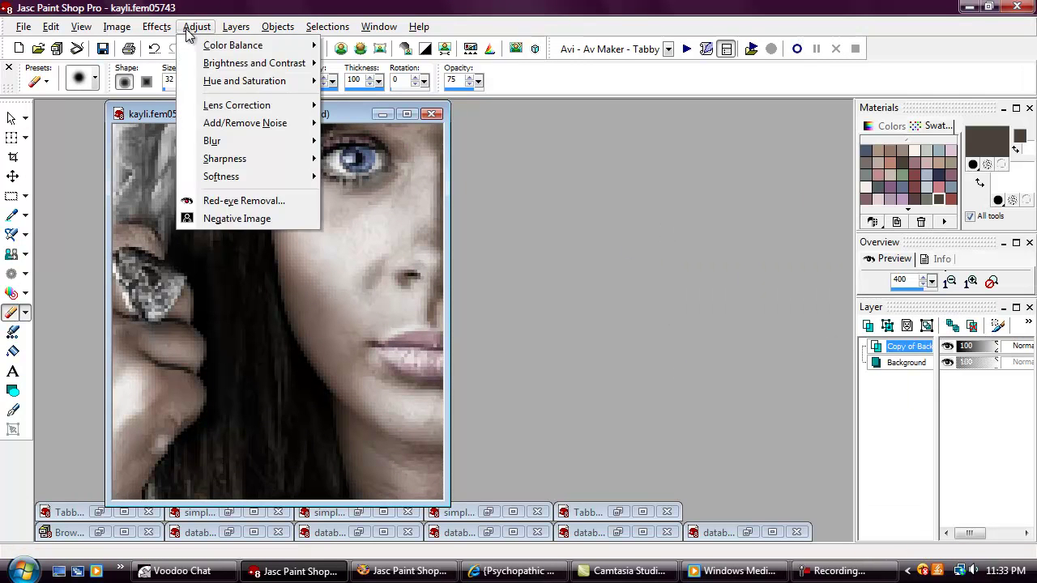
mouse_move(156, 26)
mouse_move(216, 275)
mouse_move(413, 364)
left_click(458, 362)
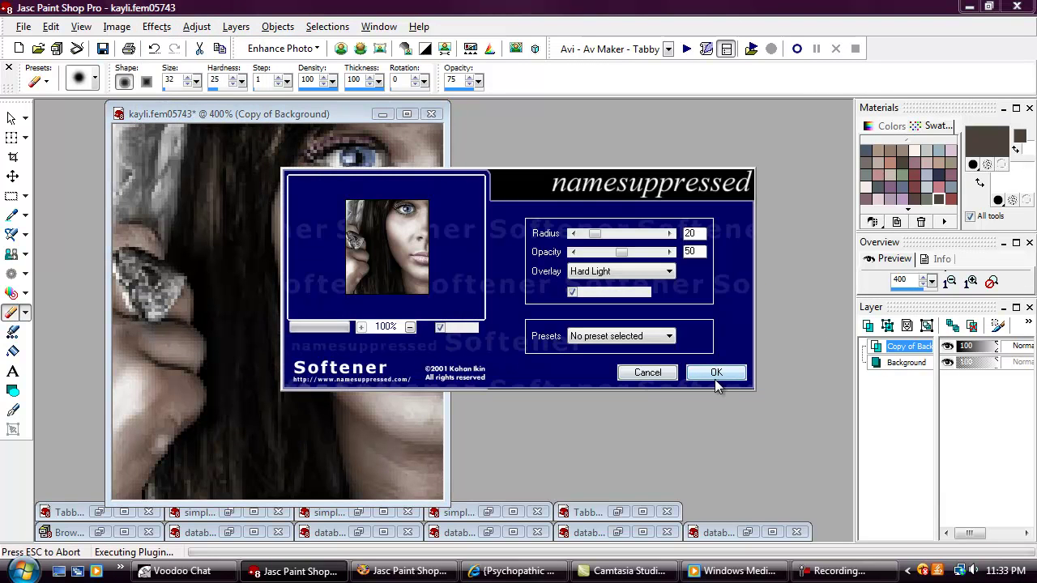
left_click(716, 374)
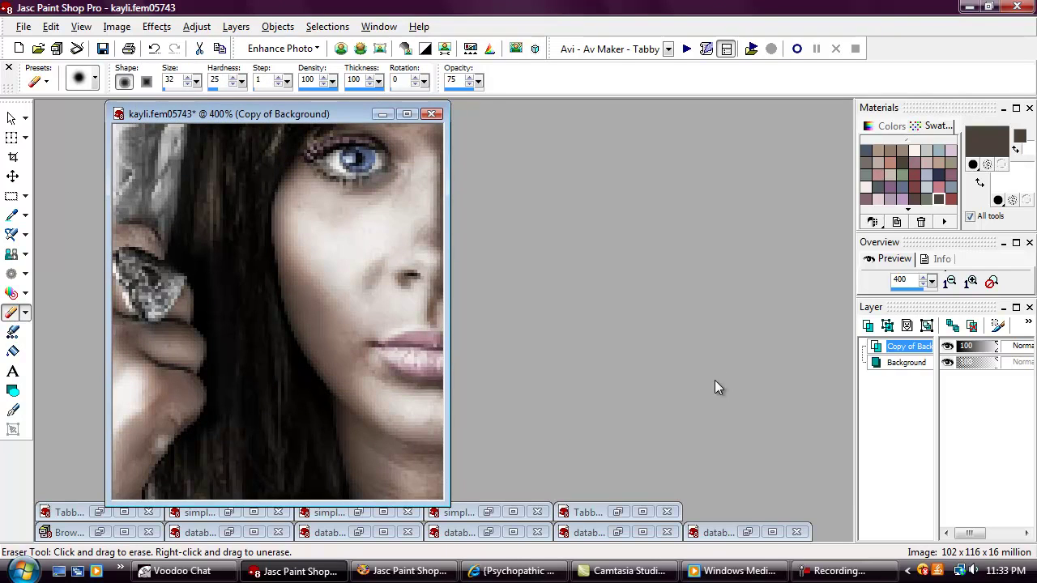
right_click(896, 350)
mouse_move(839, 256)
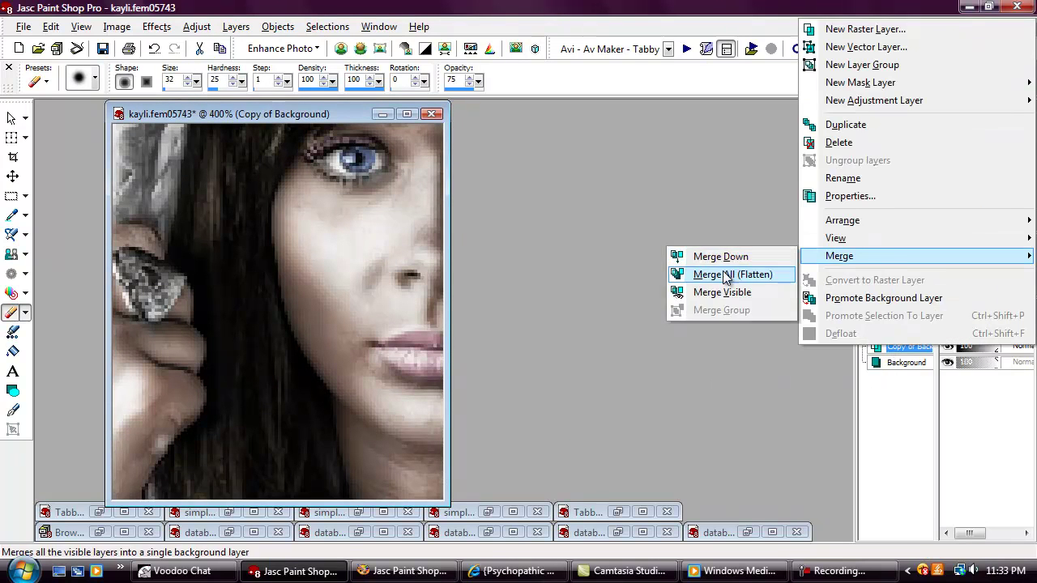
left_click(704, 271)
Blend a background copy in Hard Light mode at 18 opacity, and flatten the layers
left_click(971, 325)
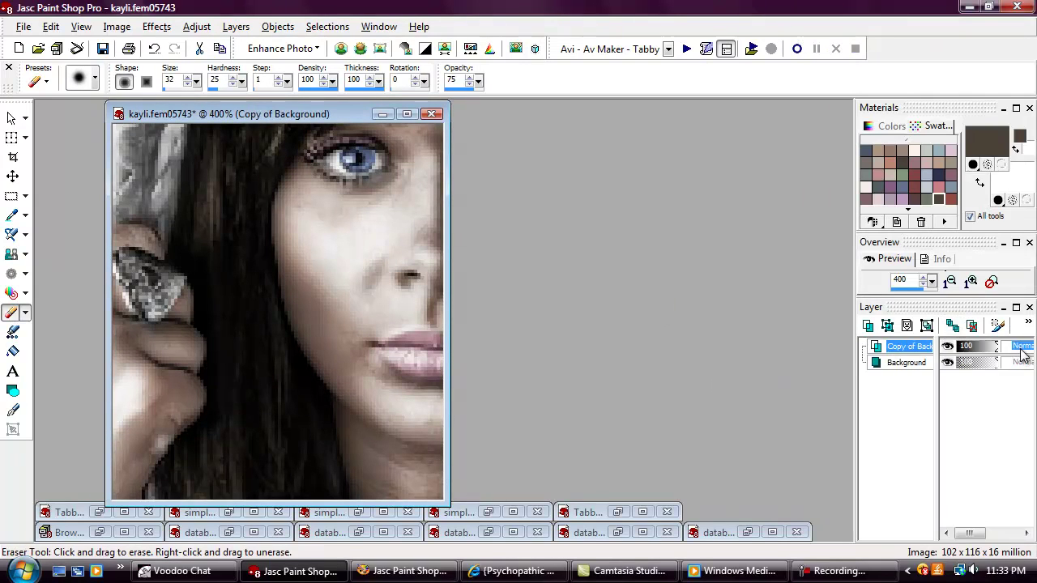
left_click(1023, 347)
left_click(924, 462)
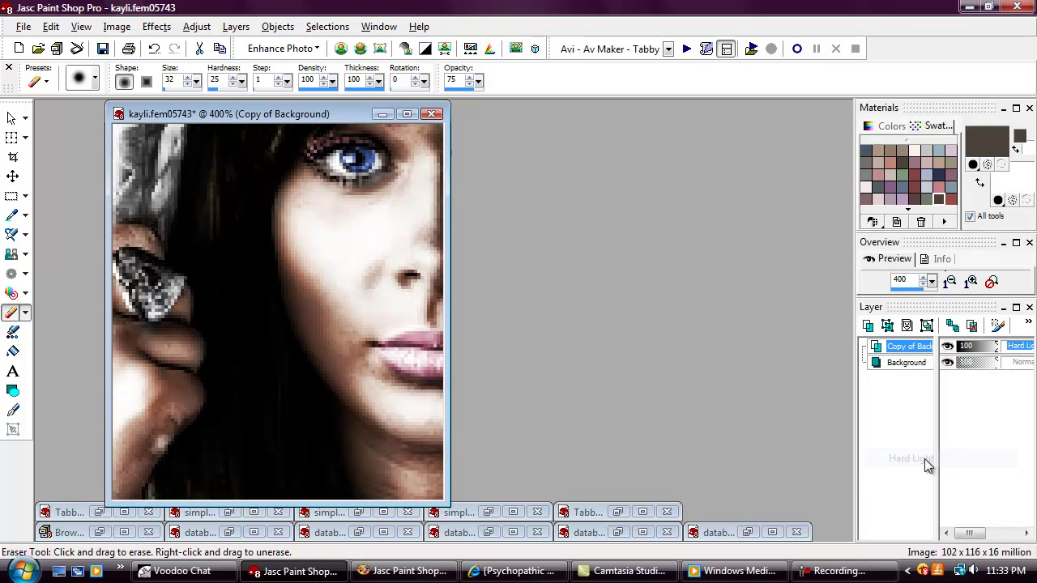
left_click(969, 354)
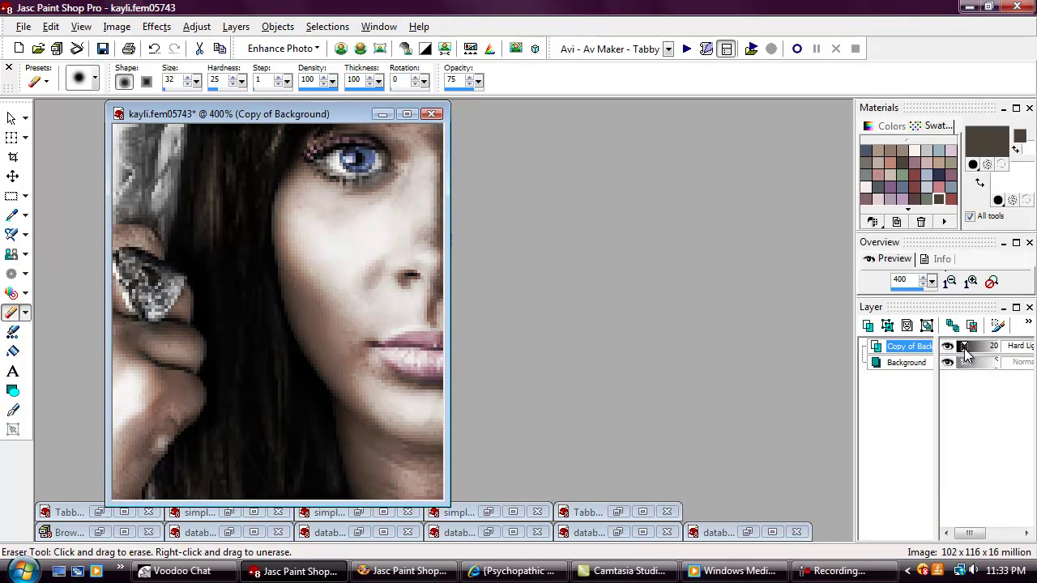
right_click(921, 350)
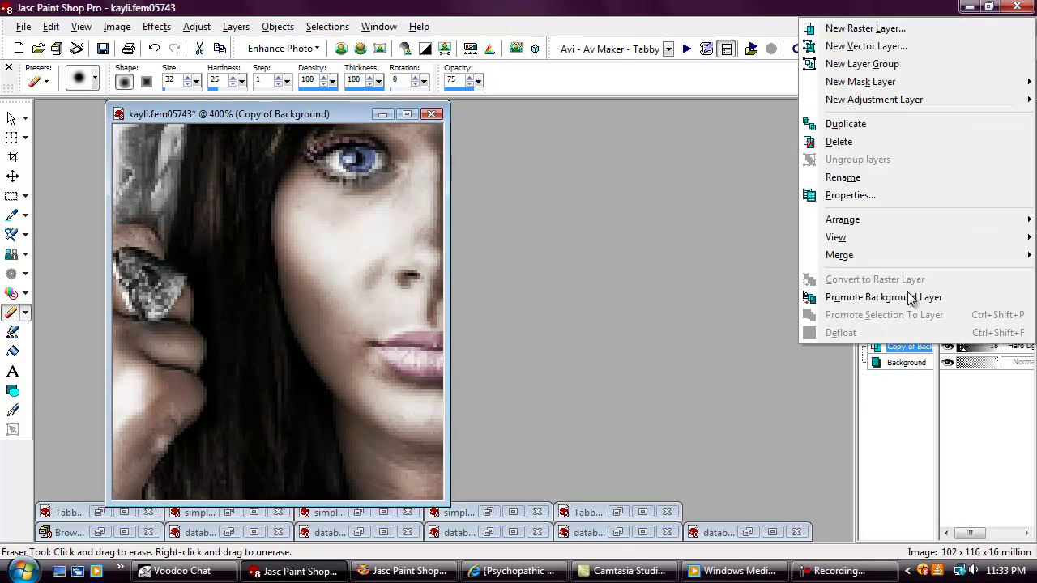
mouse_move(780, 260)
left_click(769, 281)
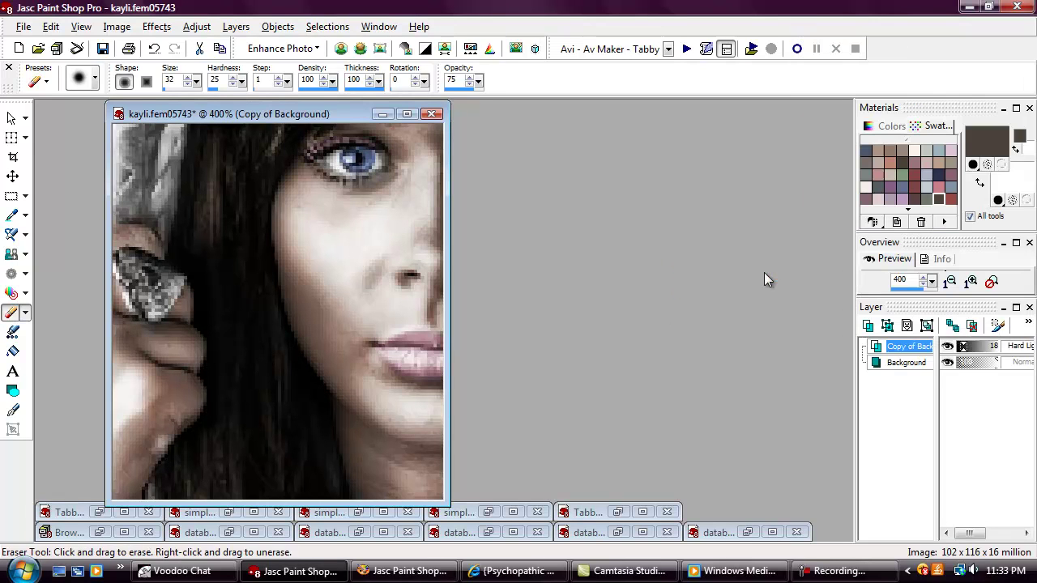
Duplicate the background, blur the original Background layer beneath, and make the sharp copy active
left_click(952, 325)
left_click(928, 365)
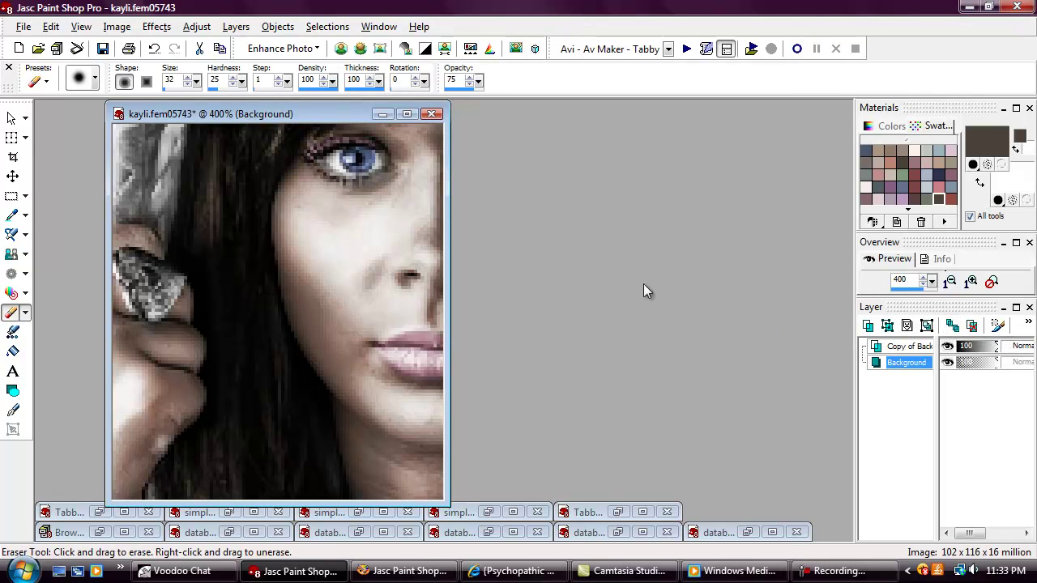
left_click(156, 26)
left_click(195, 26)
left_click(194, 27)
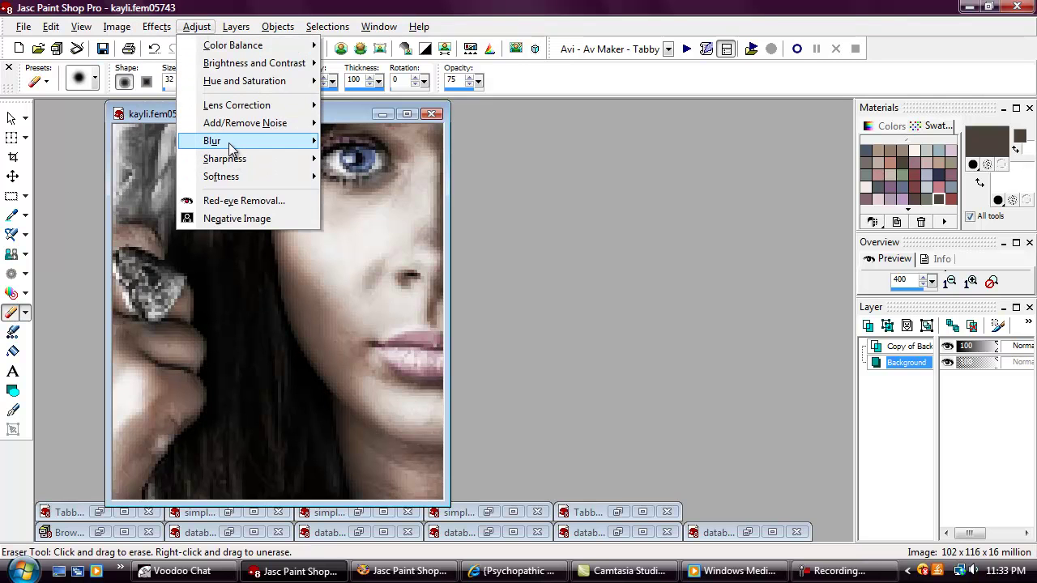
mouse_move(230, 144)
left_click(368, 177)
left_click(907, 346)
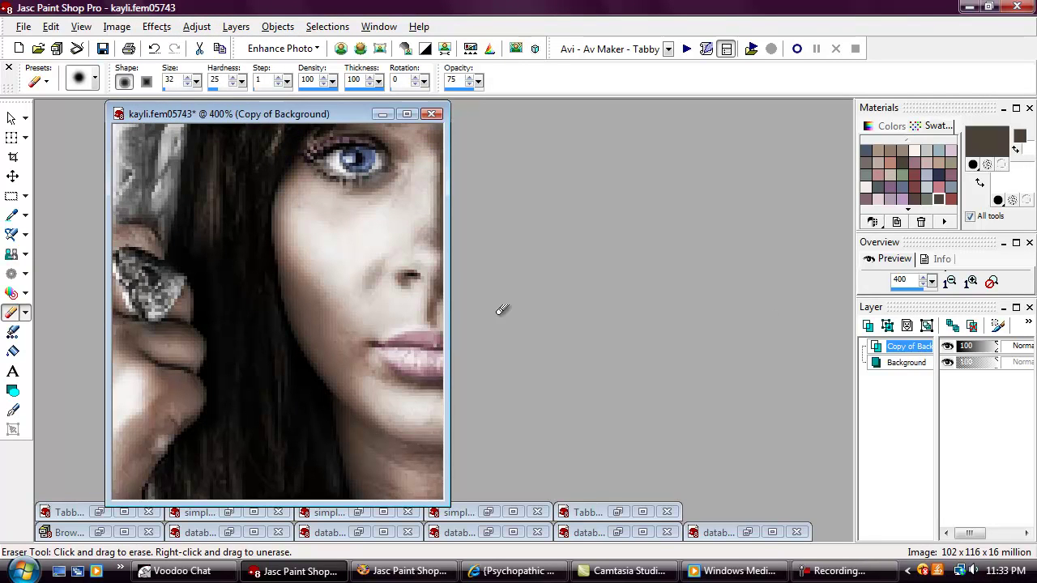
Erase the skin of the face and hand on the sharp copy with a size 7 Eraser, and flatten the image
double_click(170, 80)
type("3")
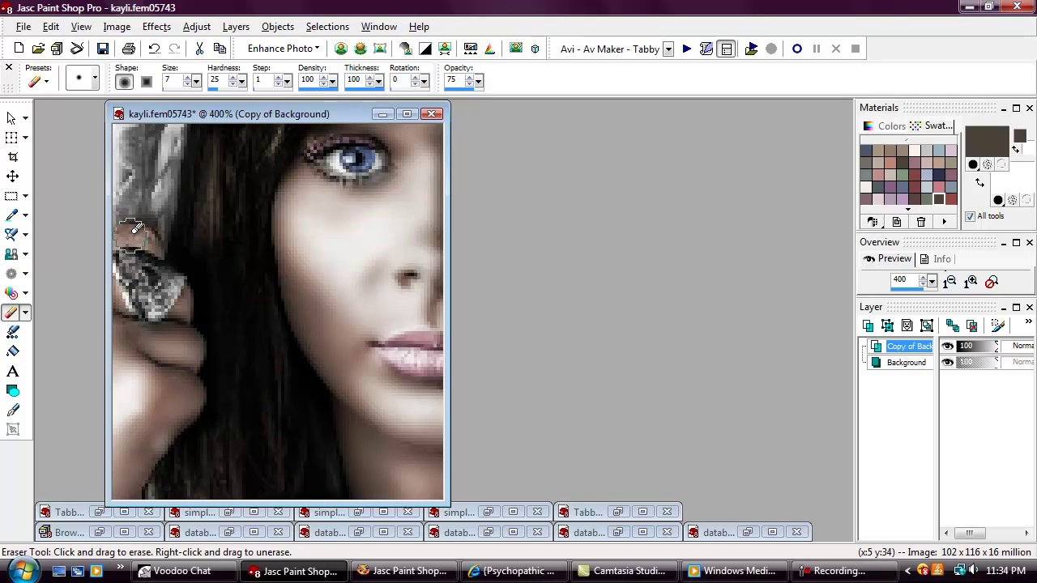
left_click_drag(146, 232, 106, 232)
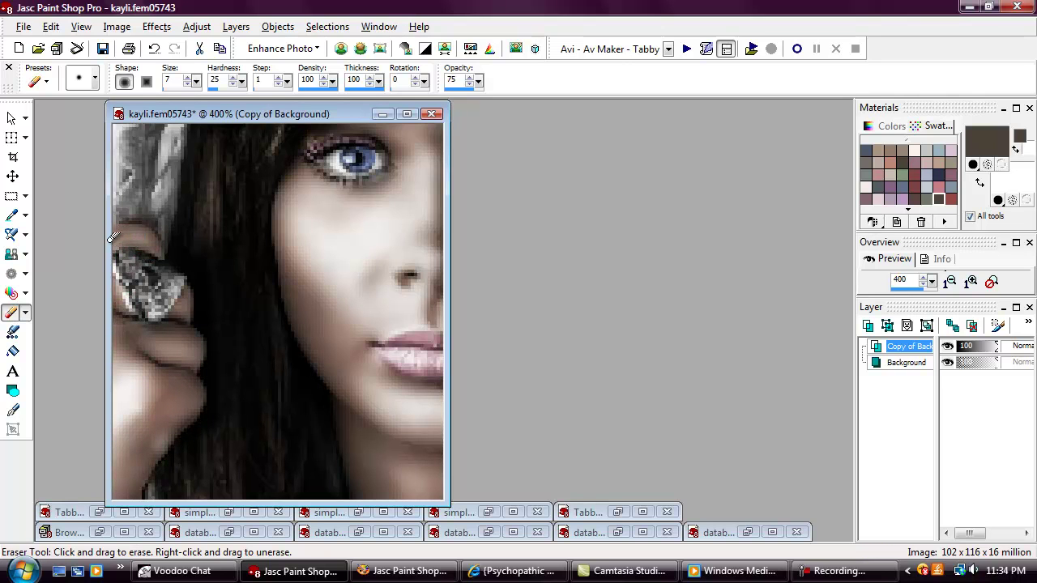
right_click(894, 350)
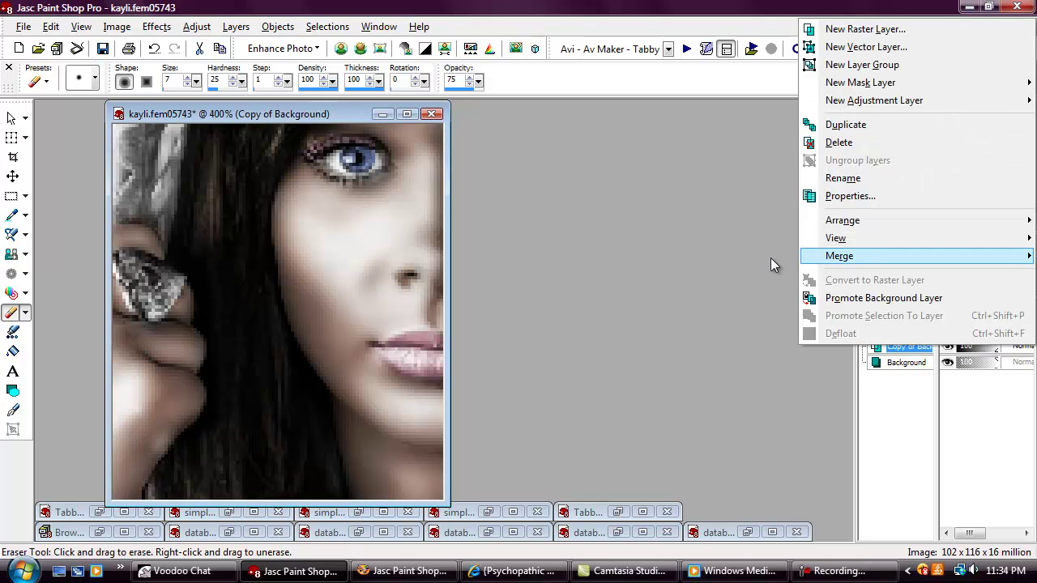
mouse_move(808, 257)
left_click(745, 274)
Apply Xero Clarity with Clarity 70, Fine tune 2 and Fix saturation enabled to a background copy, and set its opacity to 52
key("ctrl+z")
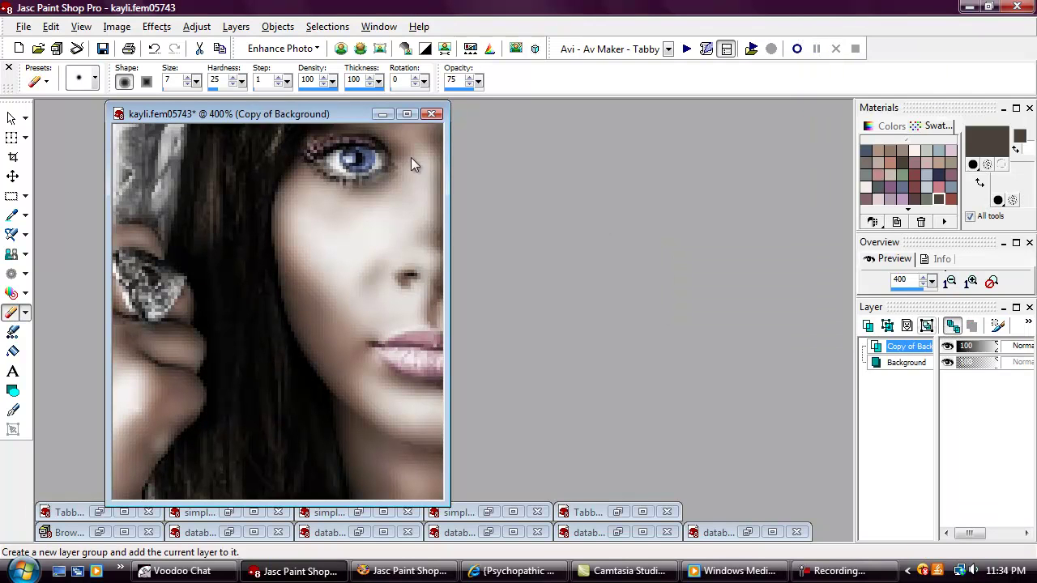
left_click(156, 26)
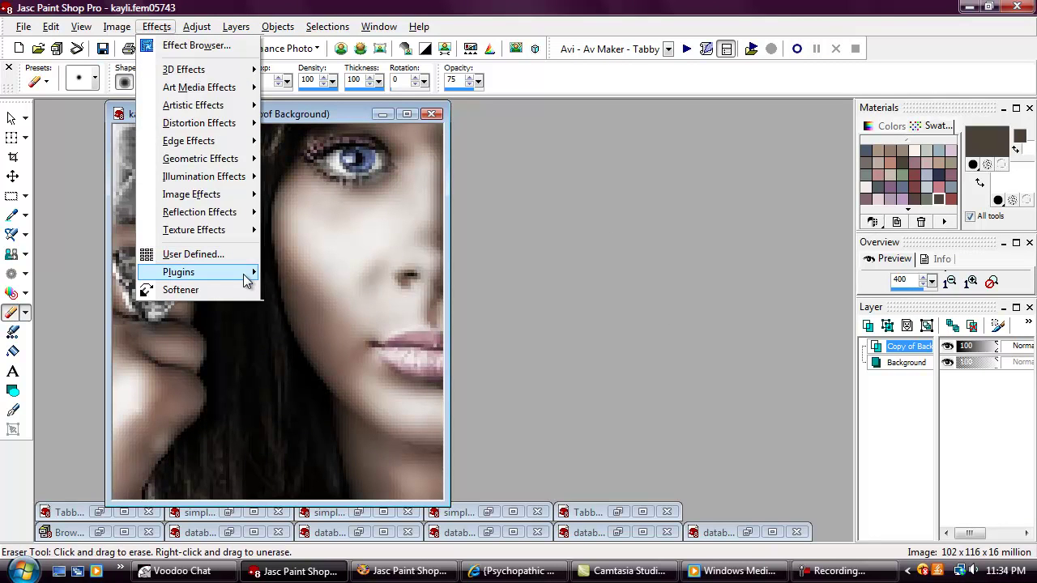
mouse_move(247, 278)
mouse_move(391, 454)
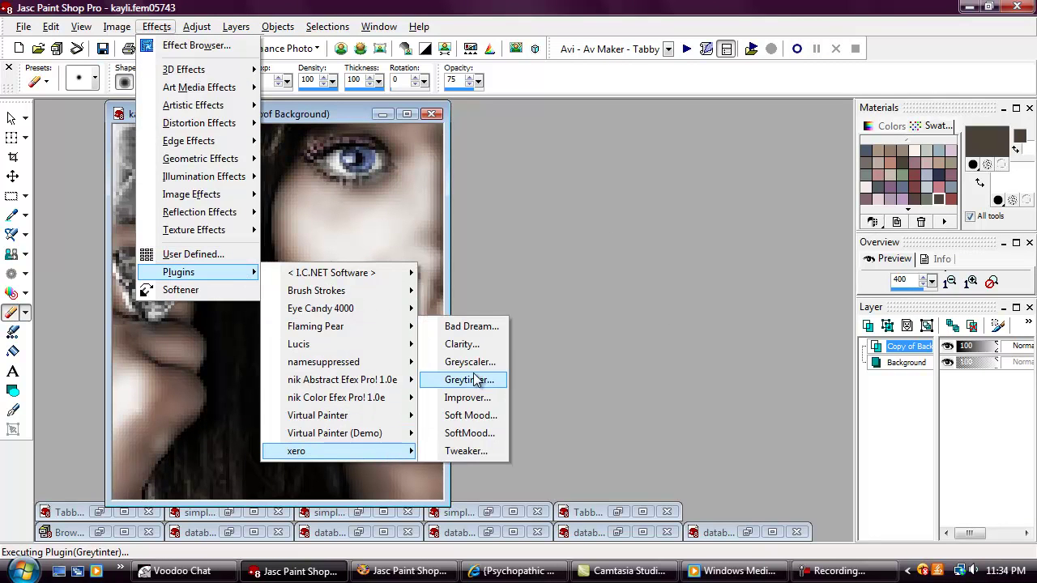
left_click(478, 347)
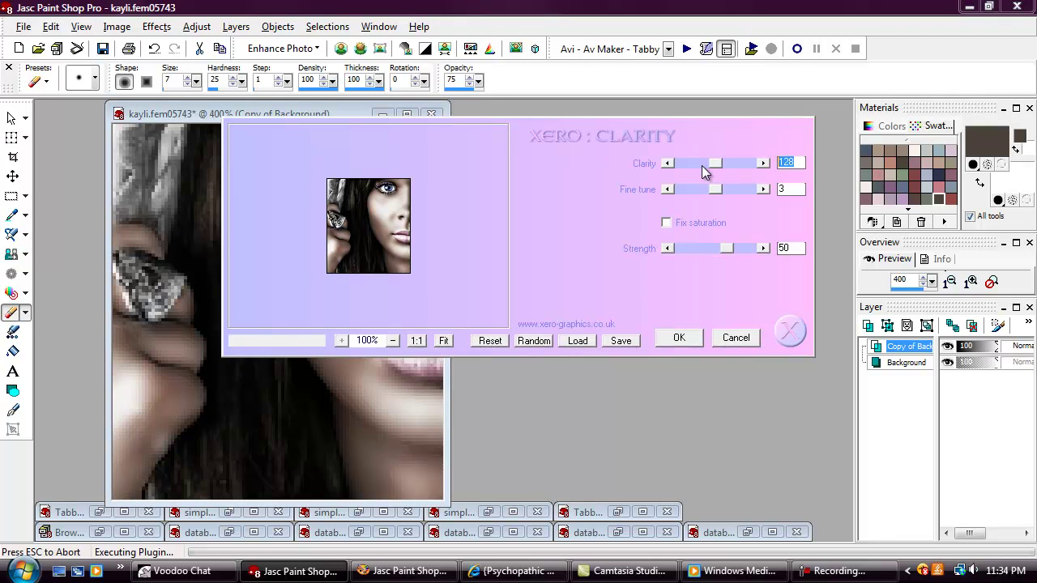
key("Tab")
left_click(677, 220)
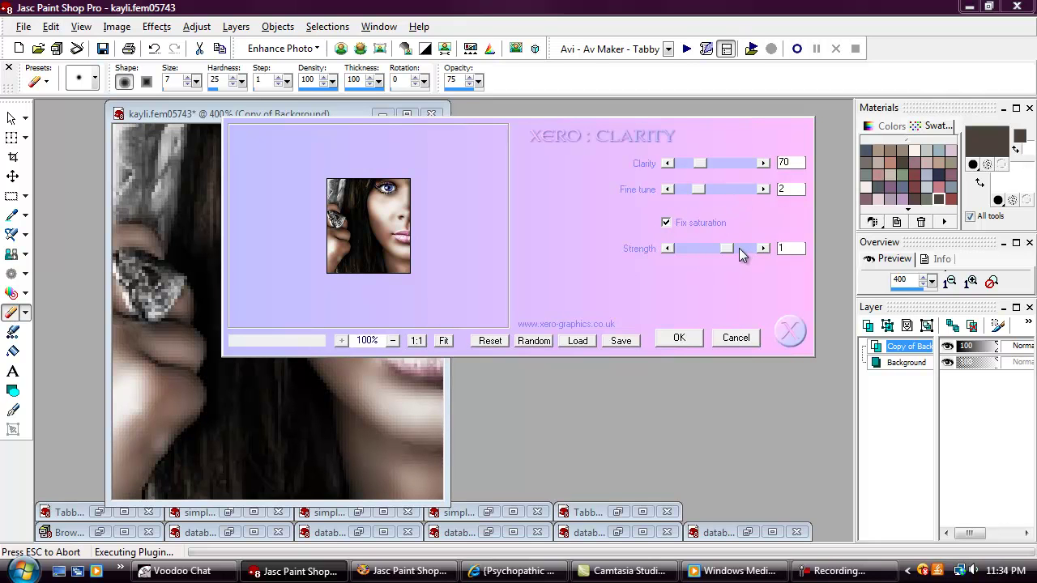
left_click(679, 340)
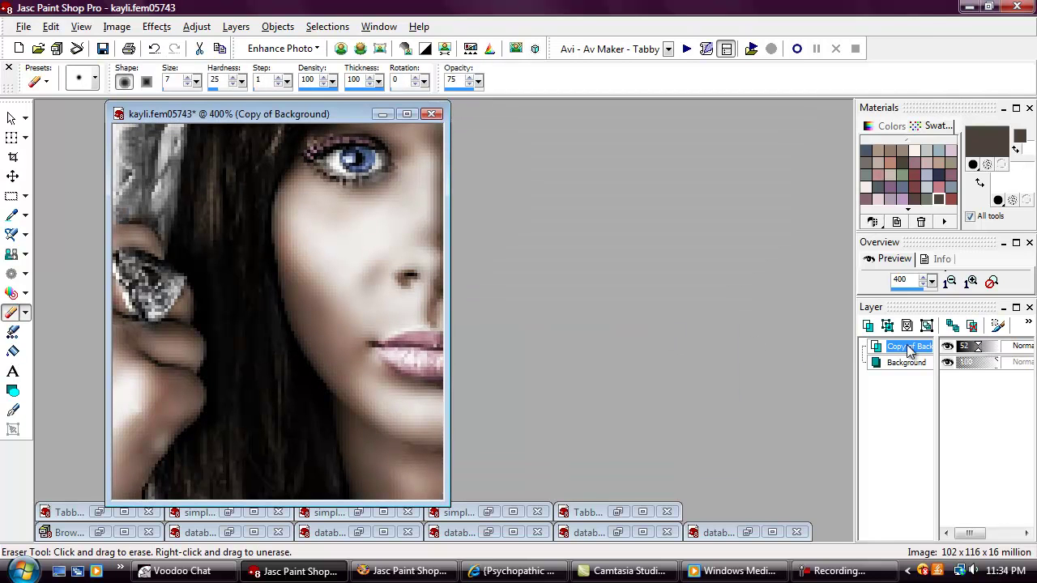
Flatten the Clarity layer into the background
right_click(909, 349)
mouse_move(877, 256)
left_click(698, 273)
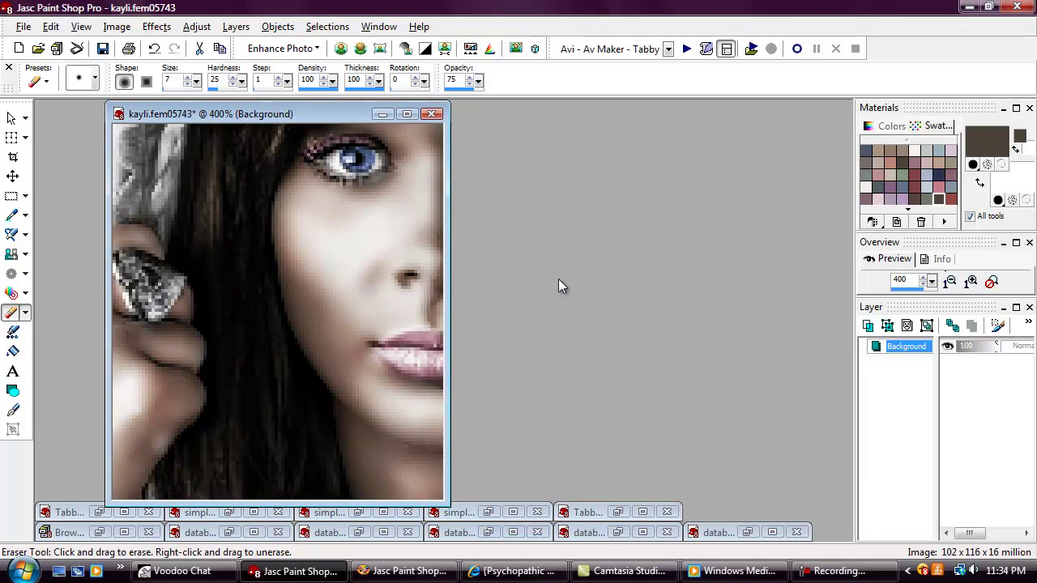
Open the ilc-series7-15.gif background from the bg2\CauseakaPoppy folder in the image browser, and minimise the browser
double_click(88, 535)
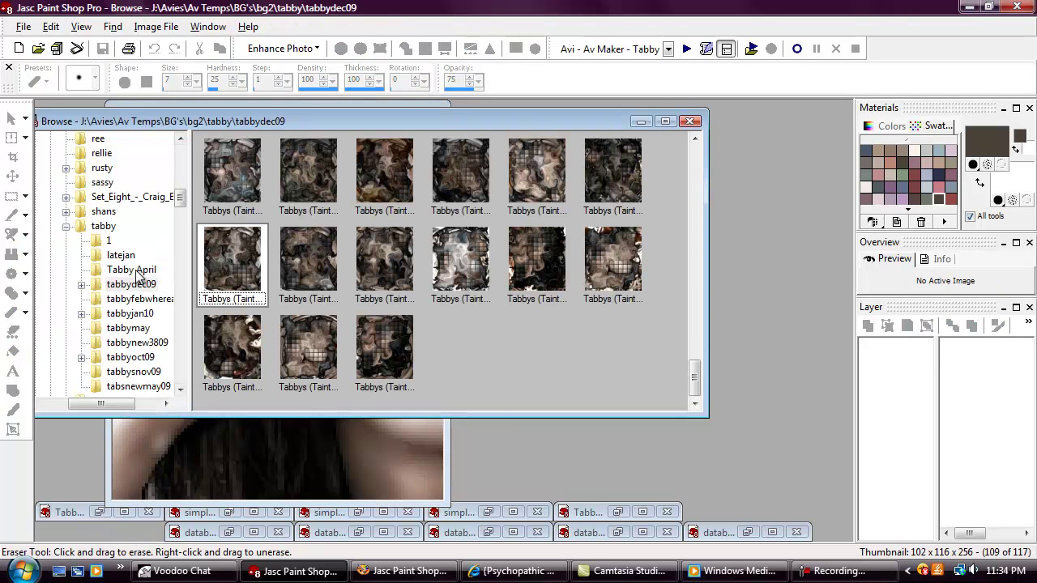
left_click_drag(183, 202, 185, 185)
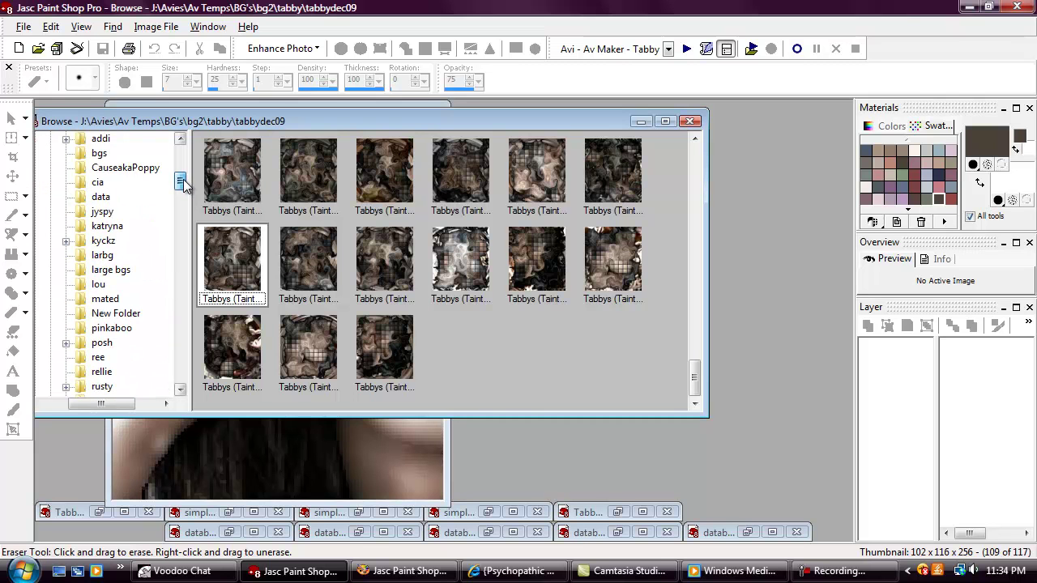
left_click(140, 172)
left_click_drag(695, 342, 698, 249)
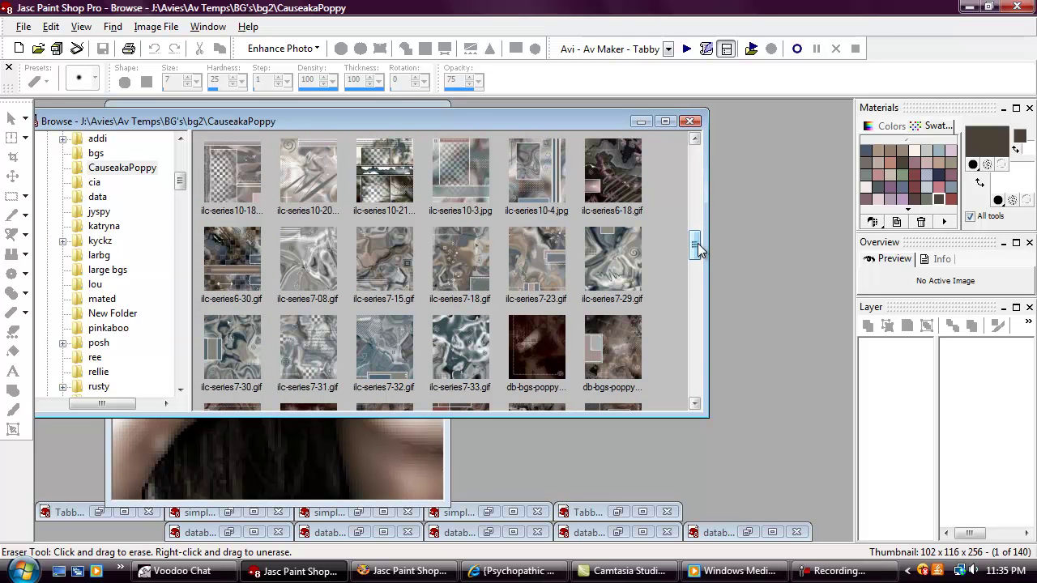
double_click(381, 265)
left_click(641, 121)
Copy the ilc-series7-15 background, paste it as a new image and minimise the original
scroll(185, 238, "up", 4)
right_click(202, 225)
key("Escape")
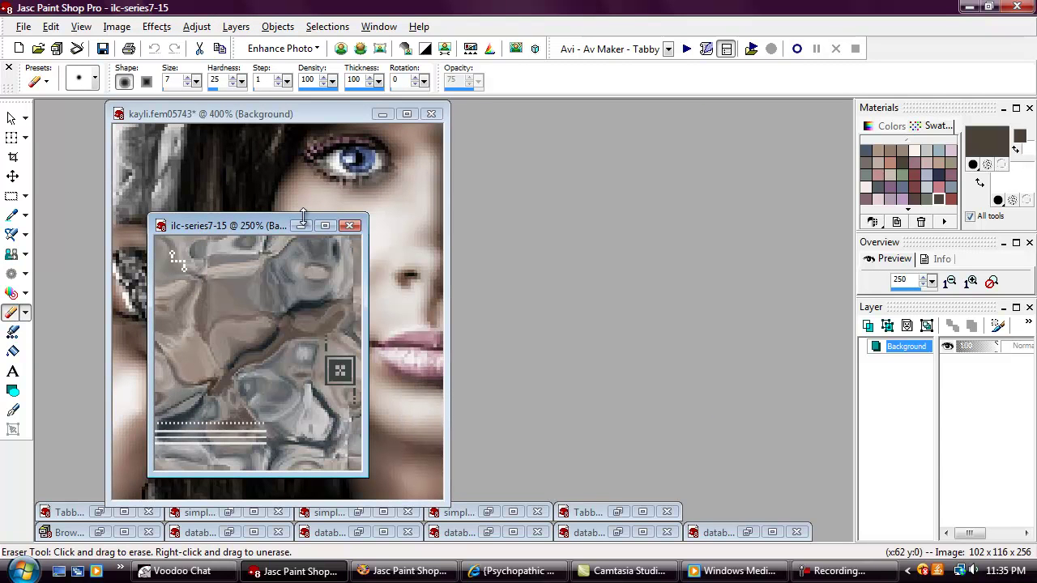
left_click(301, 225)
right_click(498, 213)
left_click(535, 219)
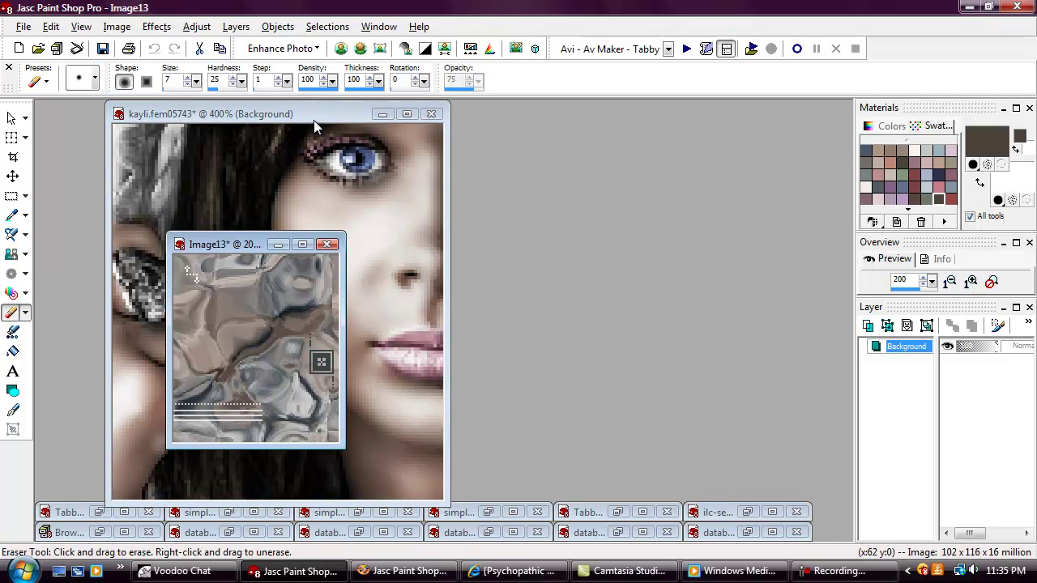
Copy the finished portrait and paste it as a new layer over the background pattern in the new image
left_click(314, 113)
right_click(313, 112)
left_click(350, 139)
scroll(262, 235, "down", 4)
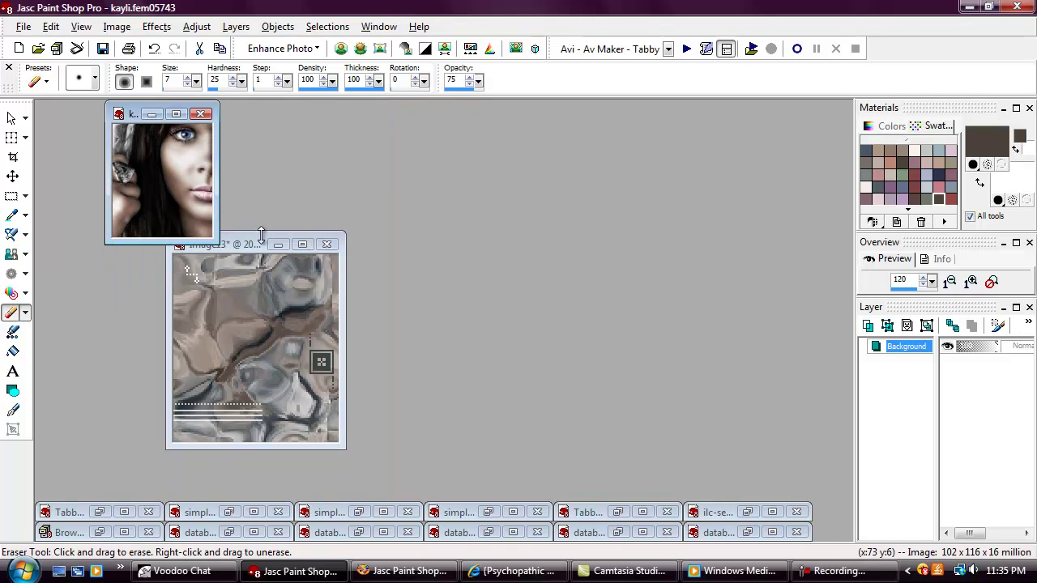
left_click(259, 243)
right_click(252, 243)
mouse_move(335, 306)
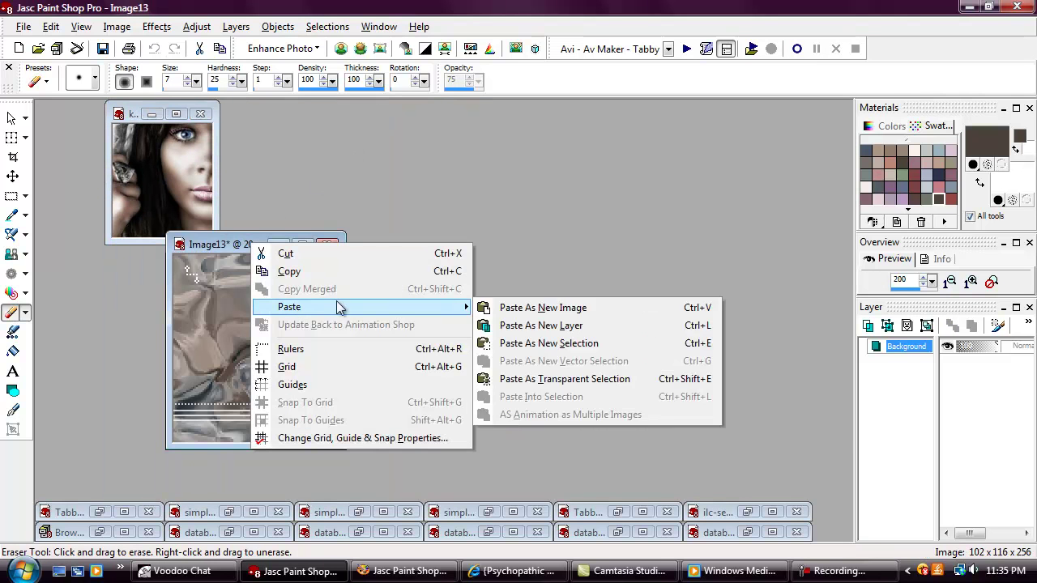
left_click(523, 332)
scroll(432, 288, "up", 1)
left_click_drag(316, 240, 339, 153)
scroll(205, 207, "up", 1)
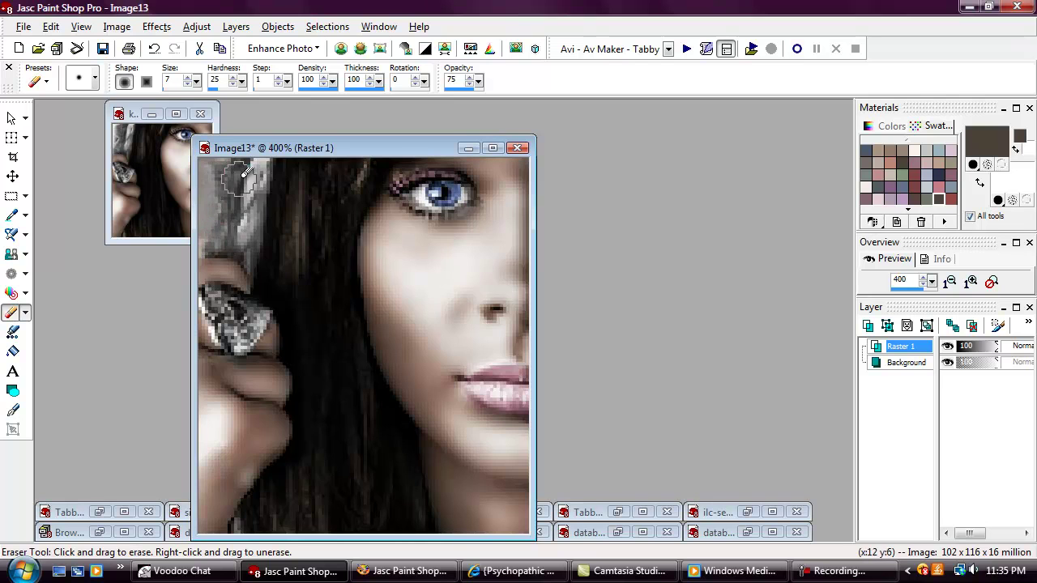
Undo the last edit on the pasted portrait layer
scroll(241, 169, "down", 2)
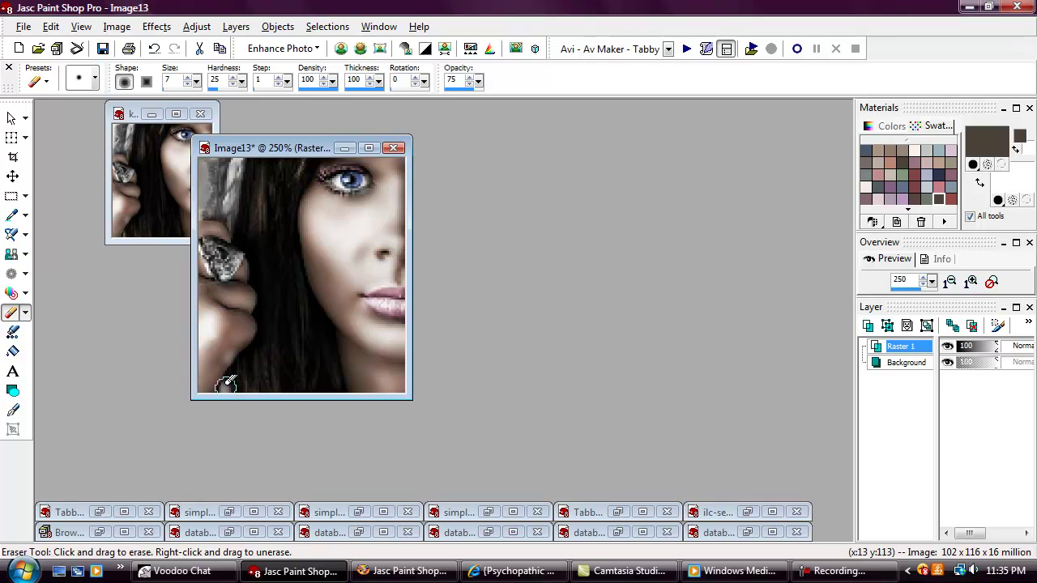
key("ctrl+z")
scroll(524, 312, "up", 2)
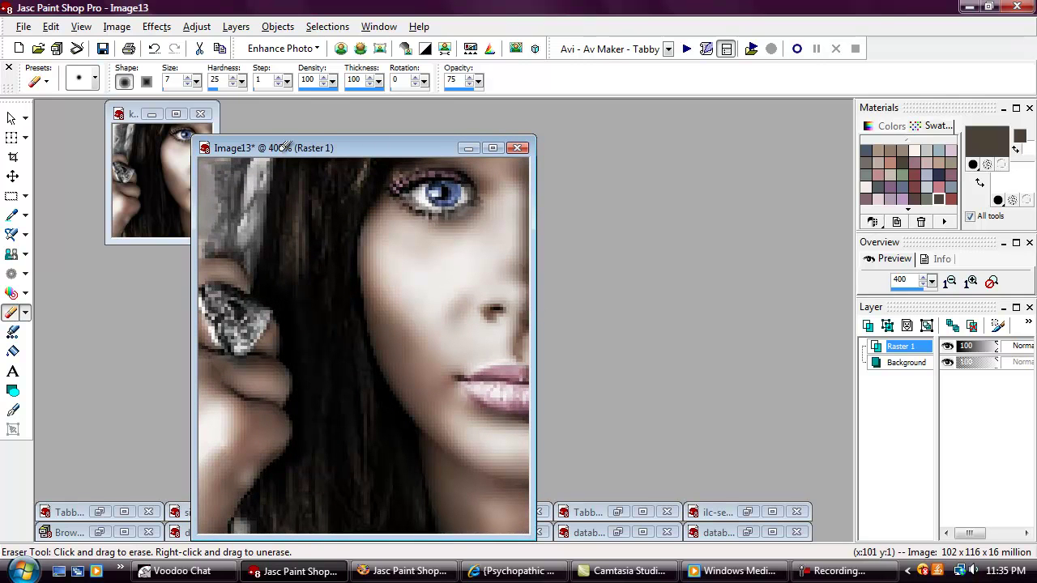
left_click_drag(330, 146, 333, 118)
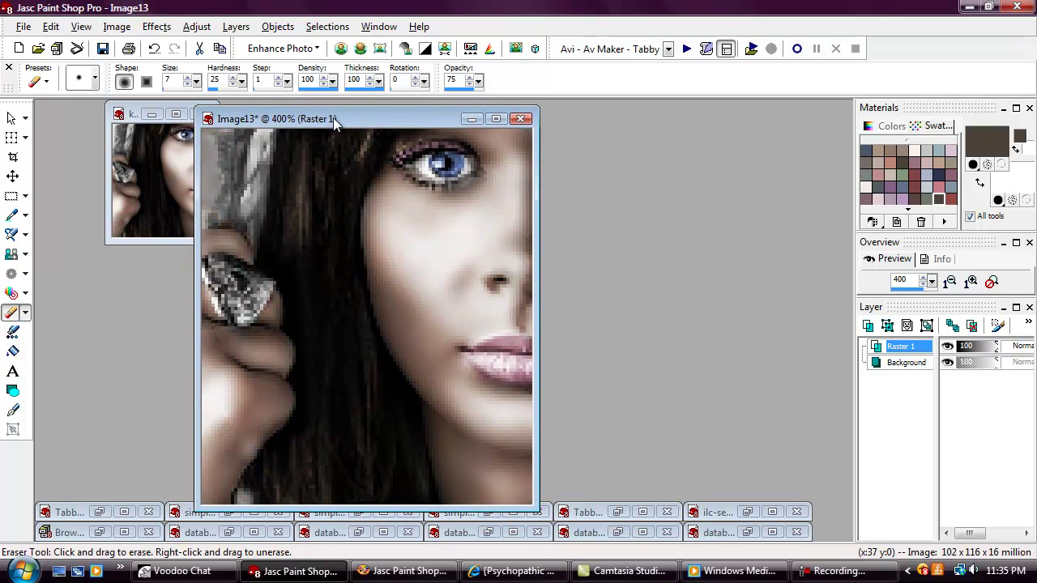
left_click(834, 571)
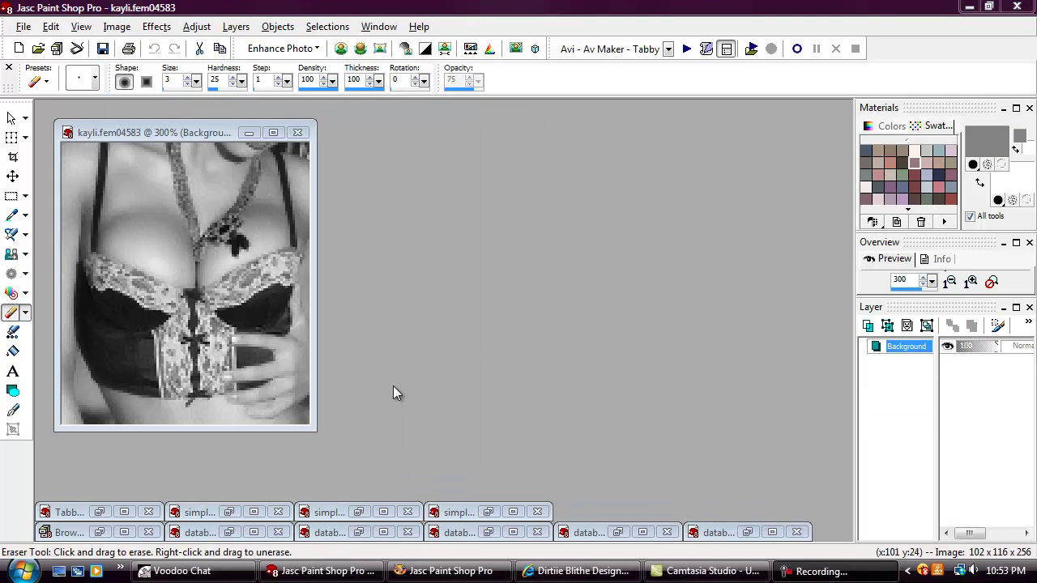
Copy the black-and-white torso photo, paste it onto itself as a new layer and set that layer's opacity to 28
right_click(190, 139)
left_click(212, 165)
right_click(201, 136)
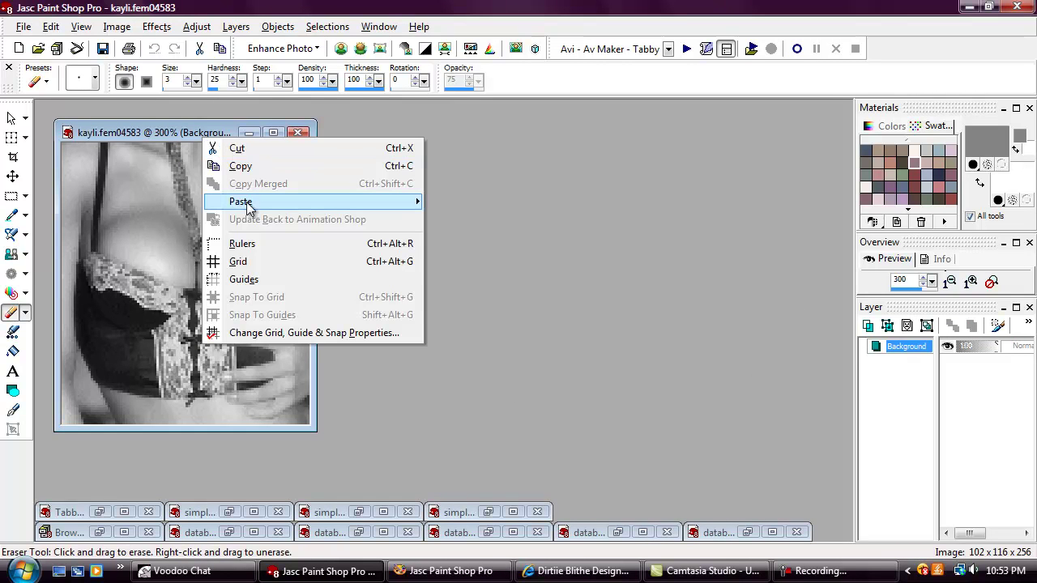
mouse_move(251, 208)
left_click(507, 222)
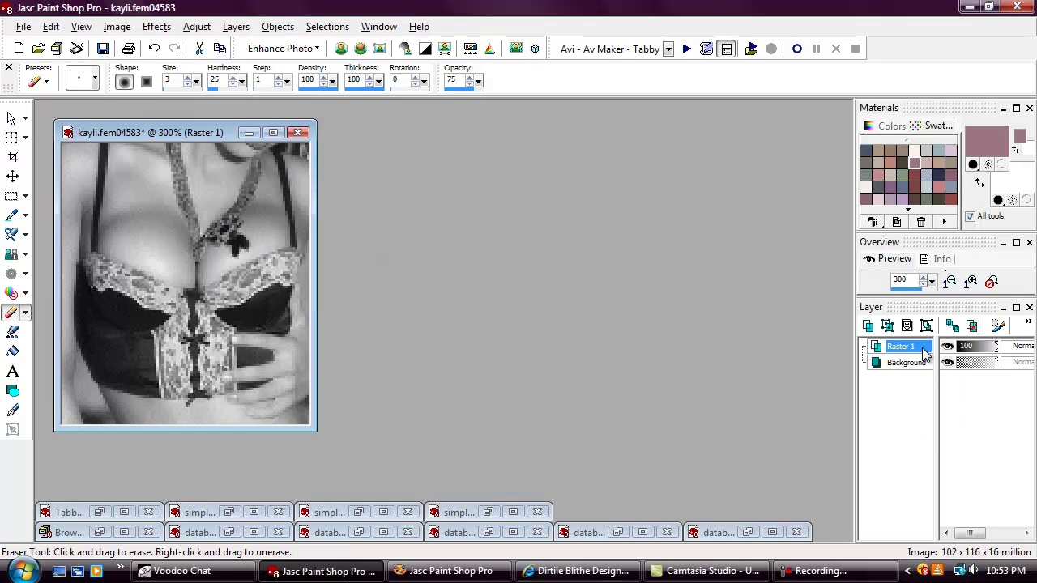
Airbrush the outer arm, the stomach and the lower fingers with the pale skin-tone swatch at size 5 in Color blend mode
left_click(914, 151)
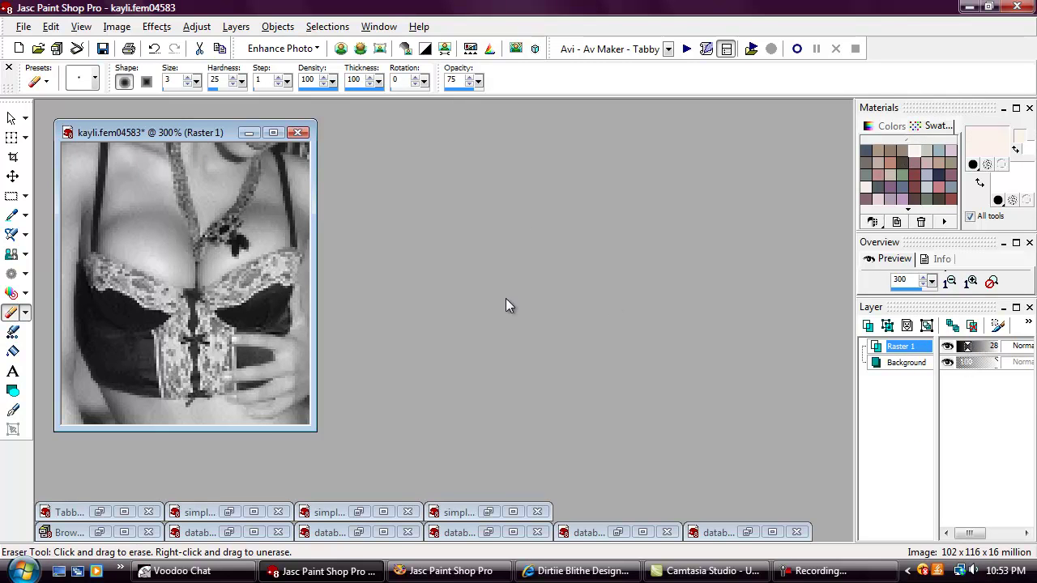
left_click(10, 293)
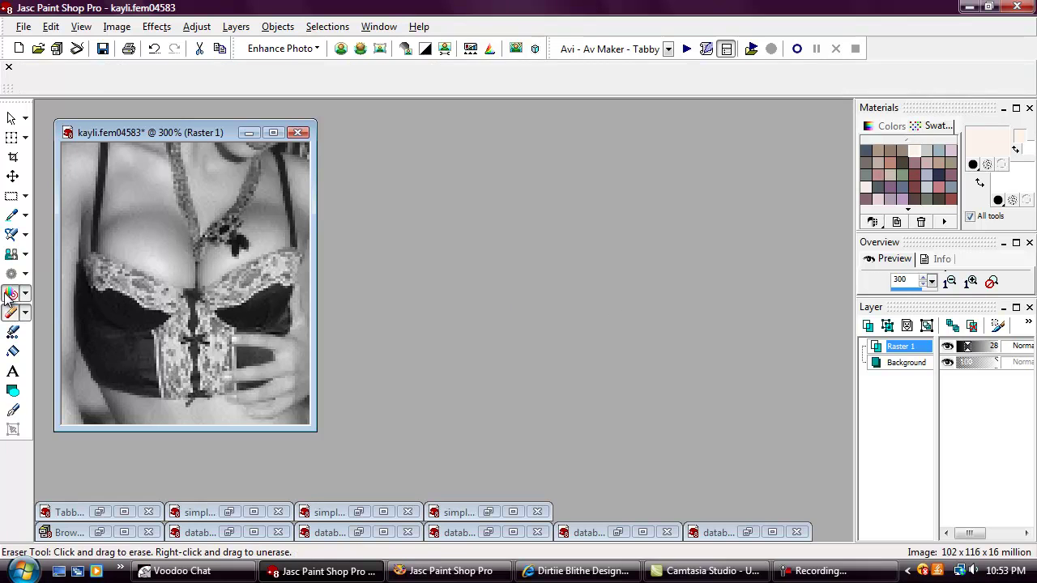
left_click(12, 235)
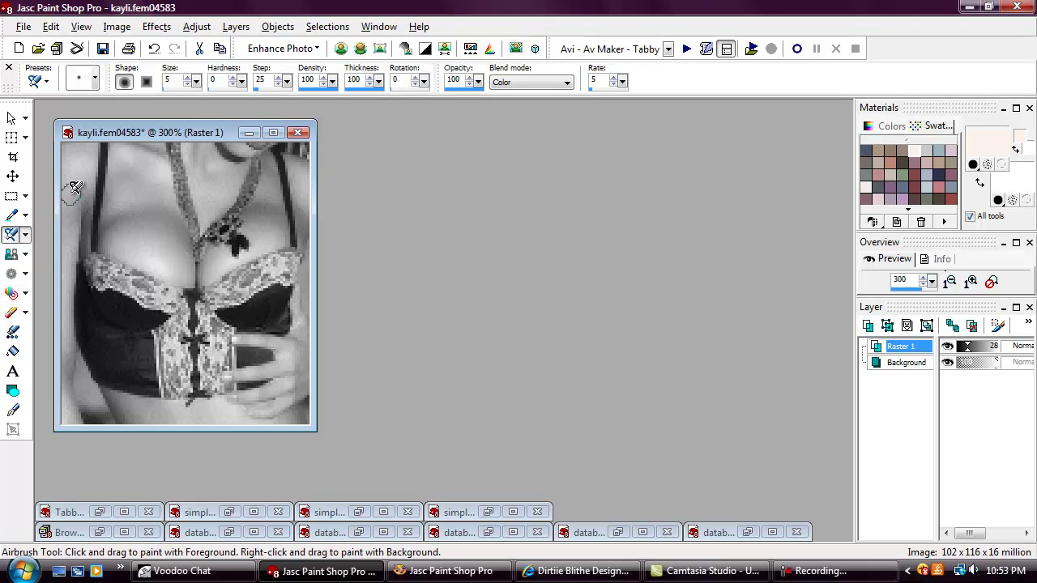
scroll(139, 203, "up", 3)
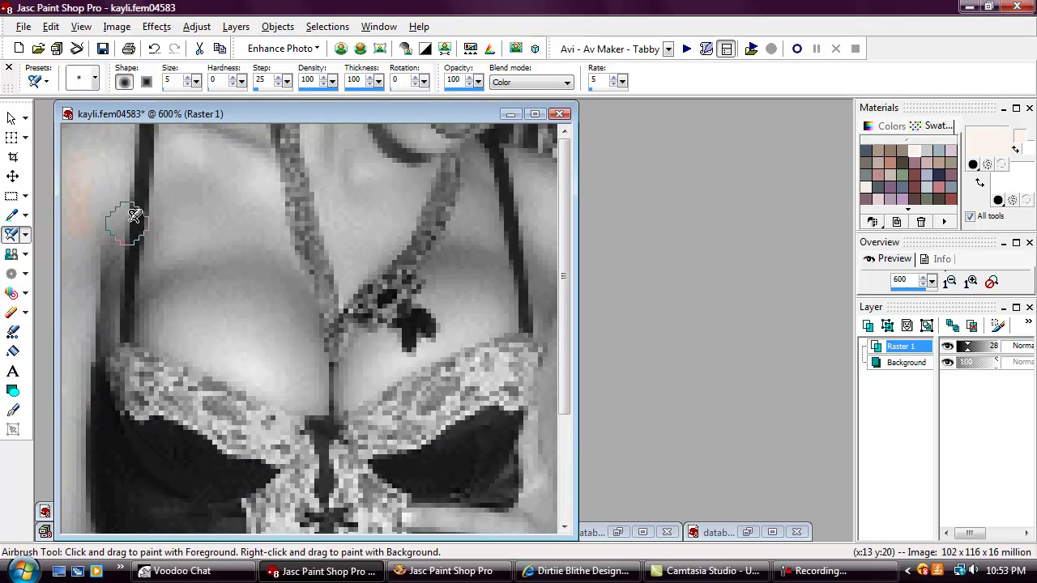
mouse_move(125, 195)
left_mouse_down()
mouse_move(122, 141)
mouse_move(130, 146)
mouse_move(88, 119)
mouse_move(95, 223)
mouse_move(131, 171)
mouse_move(102, 360)
left_mouse_up()
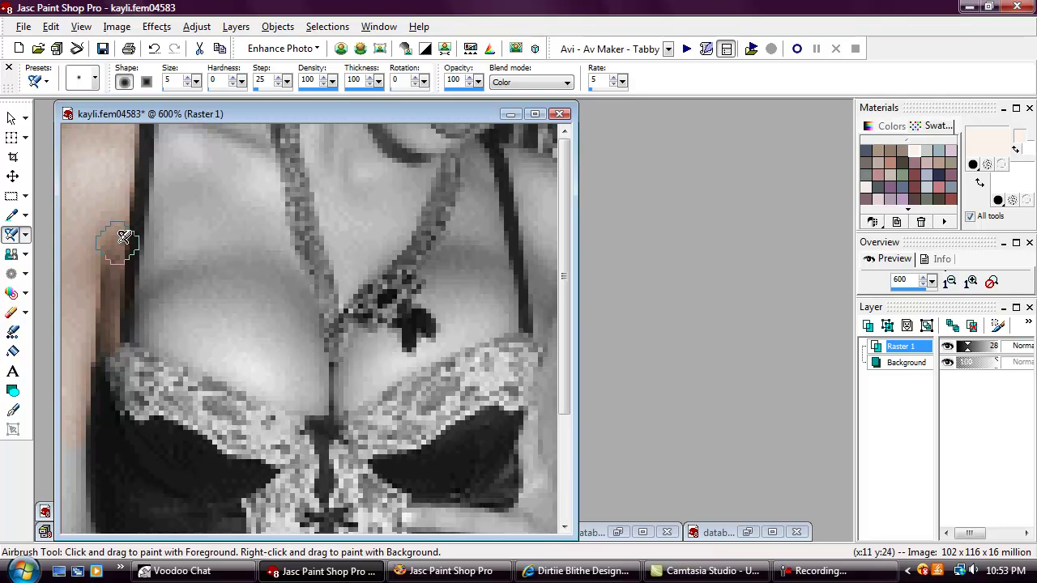
scroll(136, 146, "down", 1)
scroll(136, 146, "down", 1)
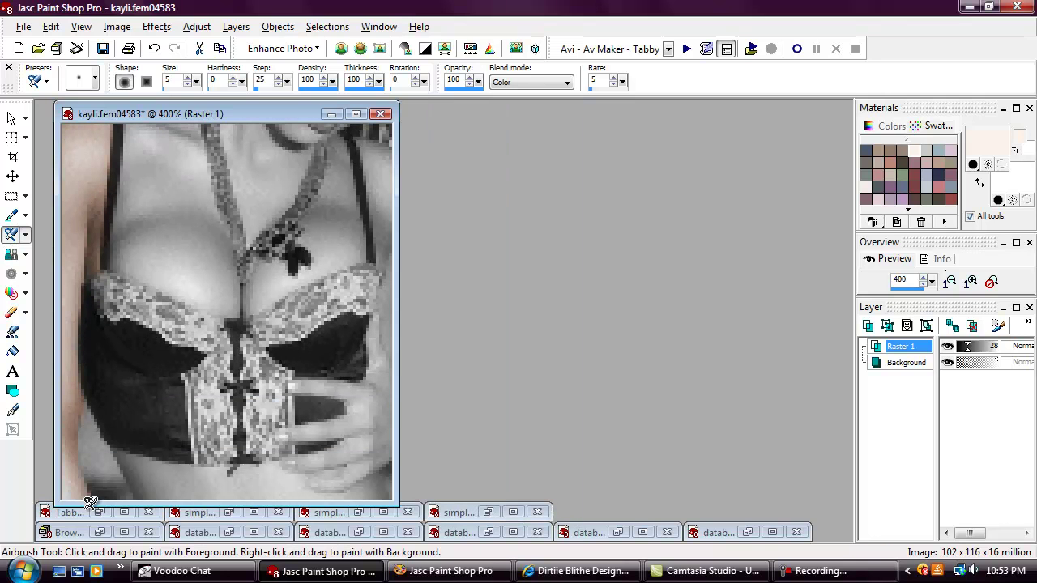
left_click_drag(118, 458, 154, 491)
mouse_move(130, 454)
left_mouse_down()
mouse_move(204, 471)
mouse_move(315, 468)
mouse_move(172, 478)
mouse_move(153, 491)
mouse_move(368, 490)
mouse_move(381, 468)
mouse_move(380, 490)
mouse_move(368, 455)
mouse_move(287, 472)
mouse_move(329, 474)
mouse_move(326, 460)
mouse_move(359, 445)
left_mouse_up()
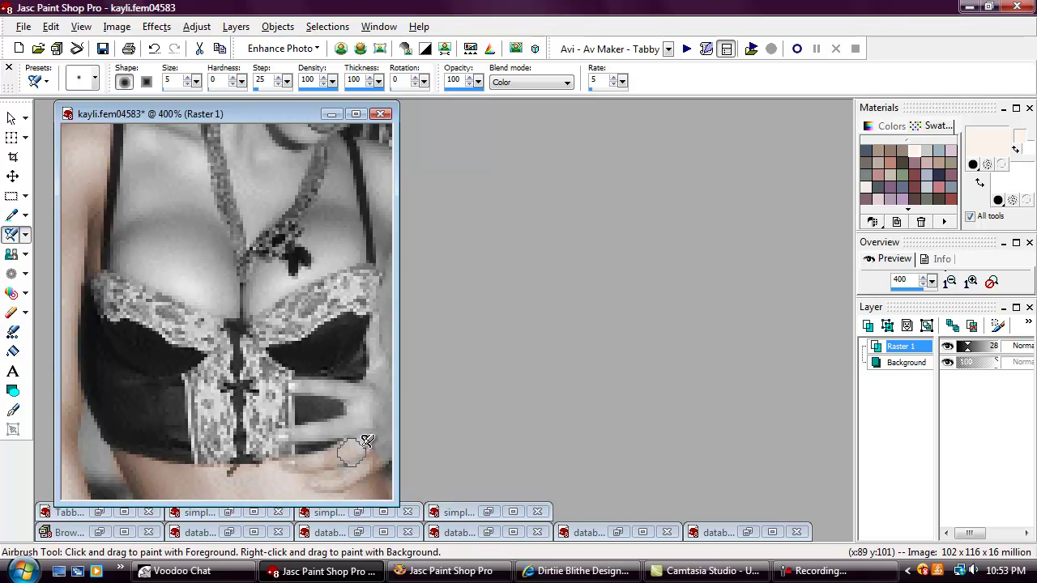
Enlarge the airbrush to size 16 and tint the chest, neck, shoulders and the rest of the hand with the skin tone
left_click_drag(196, 81, 199, 85)
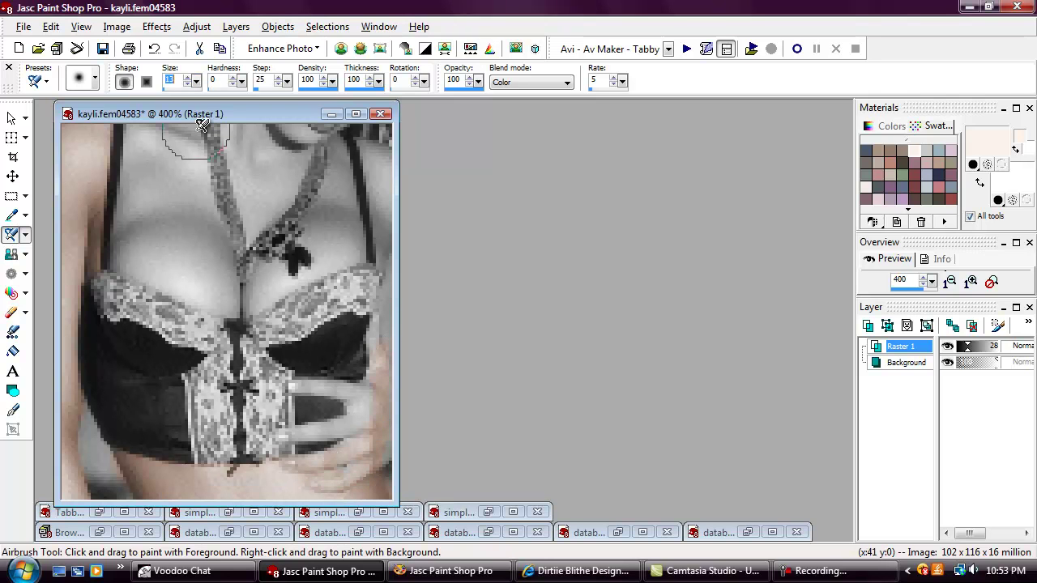
mouse_move(172, 189)
left_mouse_down()
mouse_move(203, 194)
mouse_move(206, 118)
mouse_move(151, 122)
mouse_move(141, 241)
mouse_move(172, 265)
mouse_move(251, 282)
mouse_move(203, 217)
mouse_move(234, 269)
mouse_move(238, 132)
mouse_move(273, 138)
mouse_move(293, 168)
mouse_move(321, 119)
mouse_move(344, 166)
mouse_move(398, 207)
left_mouse_up()
mouse_move(272, 291)
left_mouse_down()
mouse_move(349, 191)
mouse_move(396, 175)
left_mouse_up()
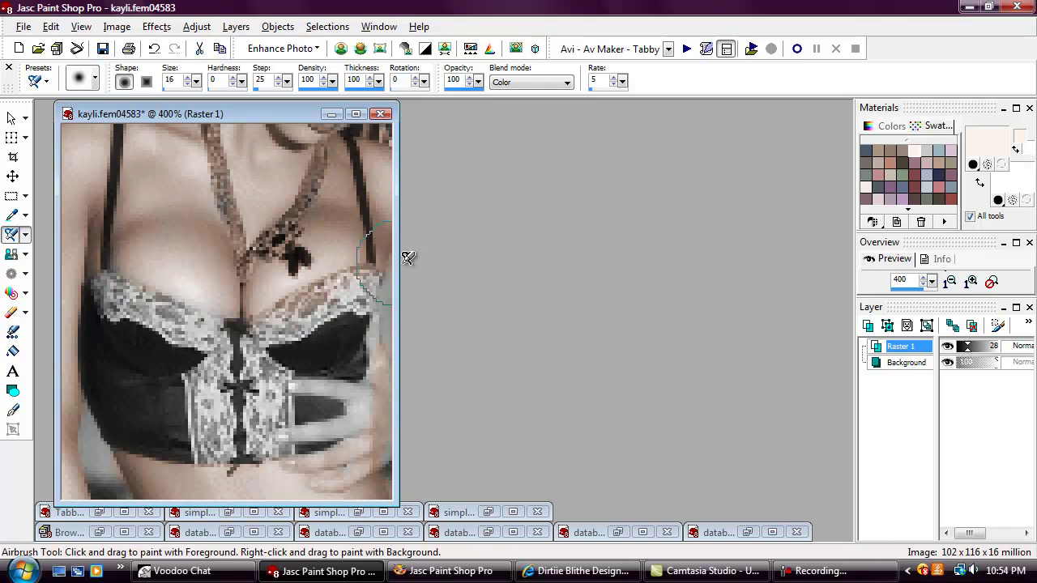
mouse_move(387, 392)
left_mouse_down()
mouse_move(332, 431)
mouse_move(290, 387)
mouse_move(363, 399)
mouse_move(331, 401)
mouse_move(361, 436)
mouse_move(303, 454)
mouse_move(360, 423)
left_mouse_up()
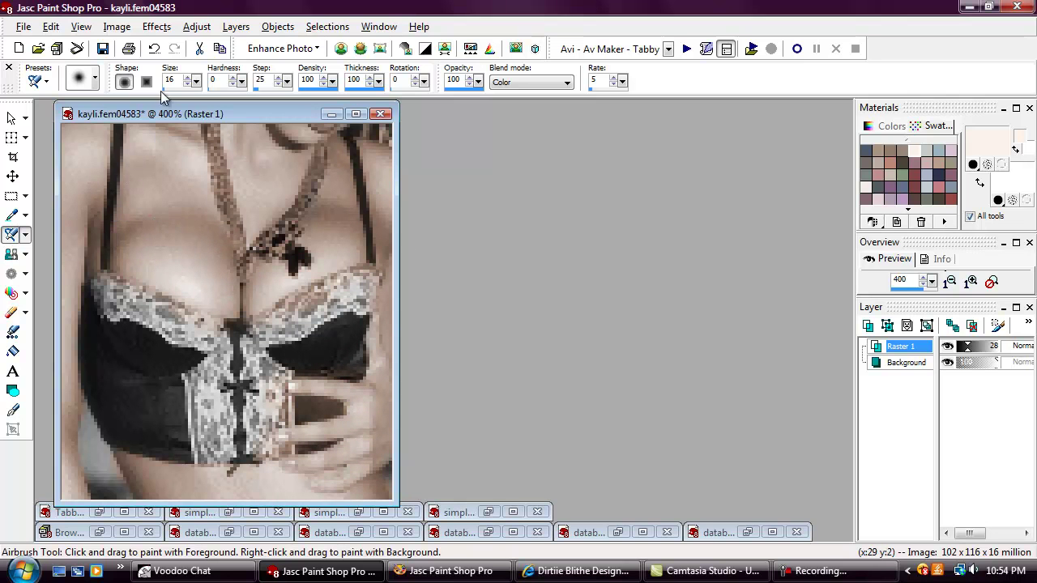
Set the airbrush size to 3, merge all layers and duplicate the flattened background layer
left_click_drag(194, 81, 188, 89)
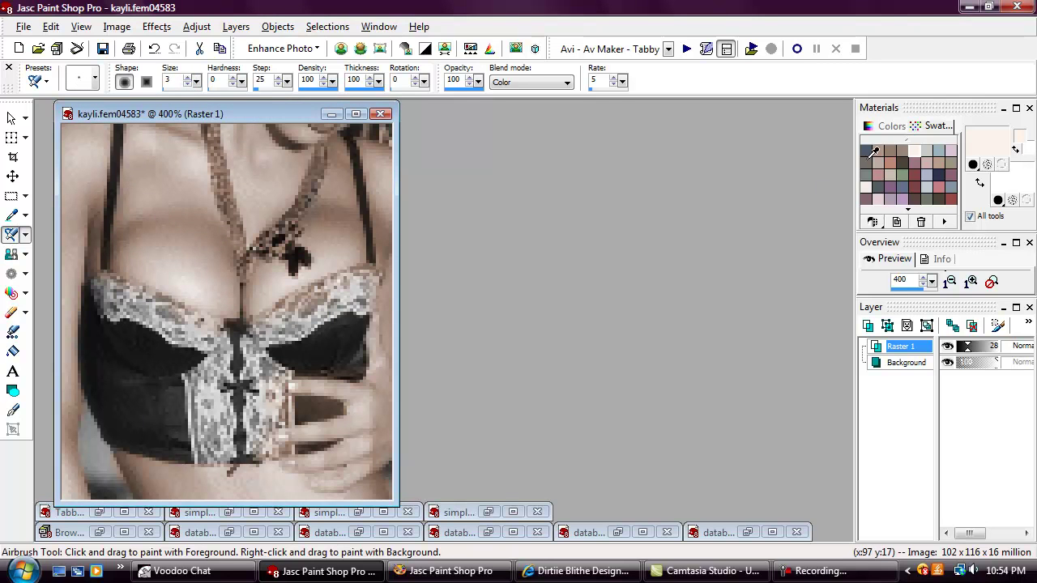
left_click(901, 163)
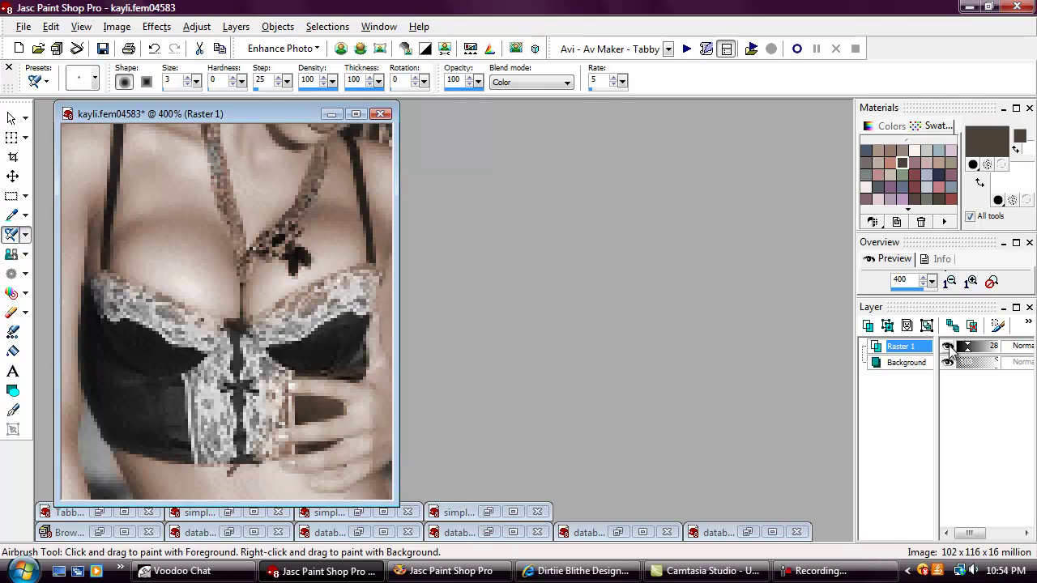
right_click(914, 346)
mouse_move(850, 254)
left_click(702, 273)
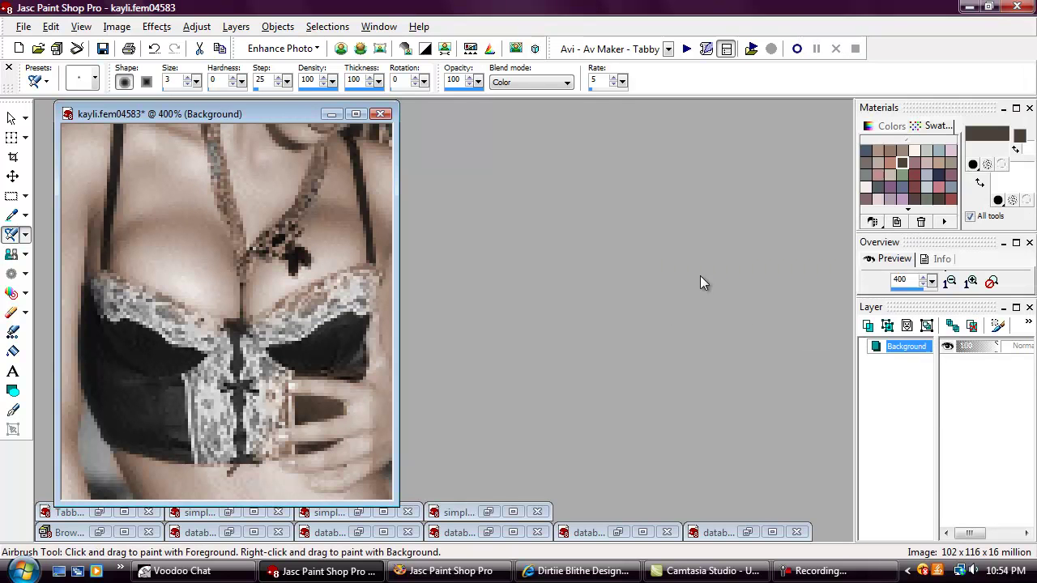
left_click(953, 331)
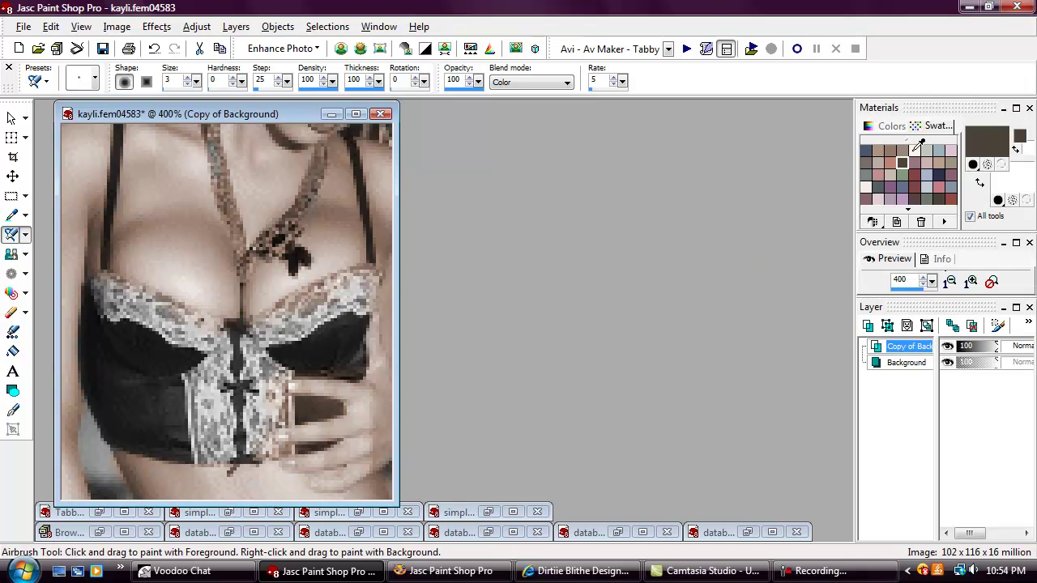
Examine the HTML colour codes of the pale skin-tone swatch and the dark brown swatch
left_click(914, 151)
left_click(987, 139)
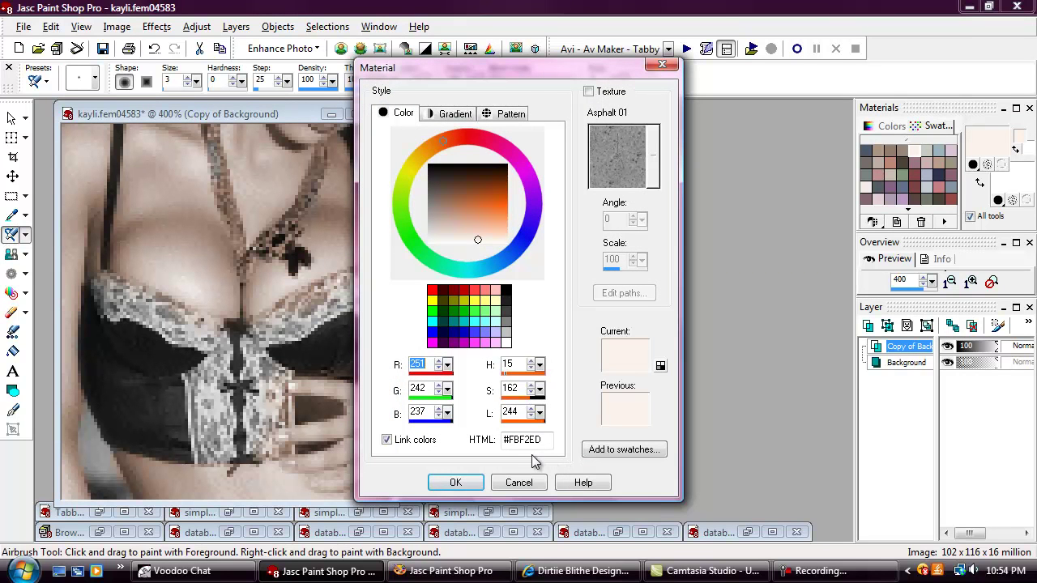
left_click(456, 482)
left_click(903, 161)
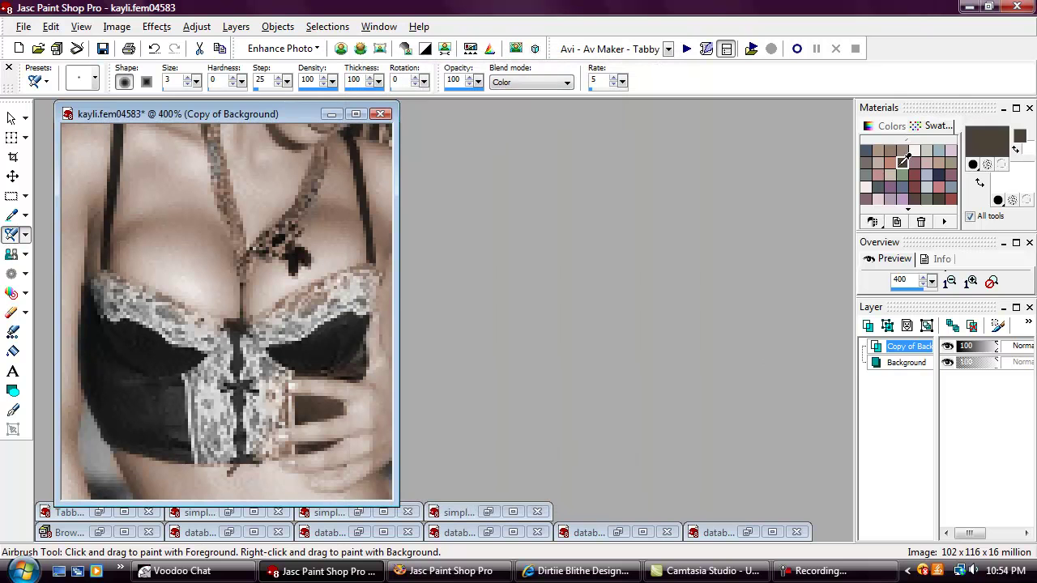
left_click(993, 136)
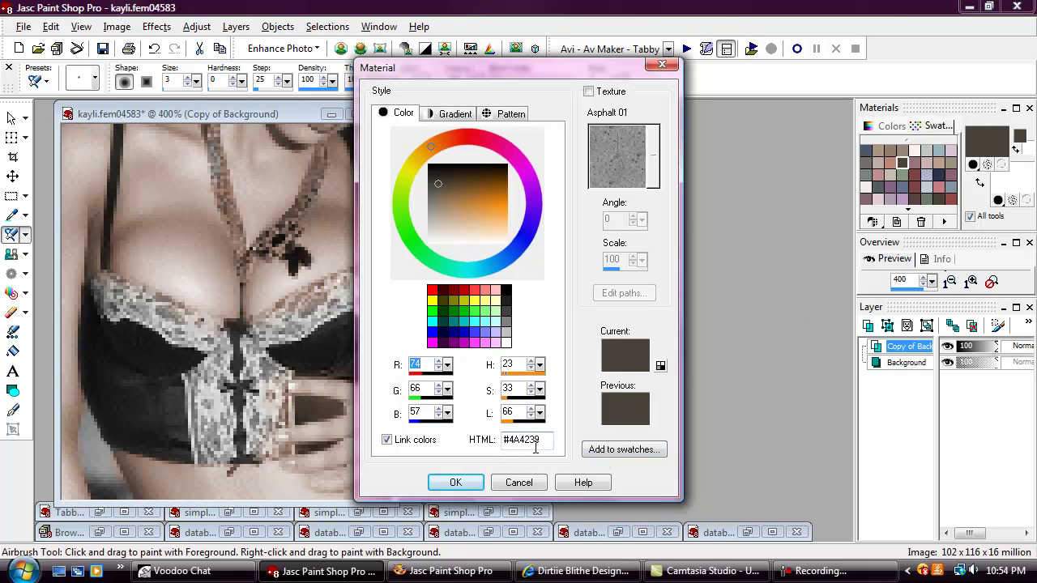
left_click(455, 483)
Airbrush the necklace straps and all the lace trim of the corset with dark brown on the duplicated layer
scroll(298, 136, "up", 2)
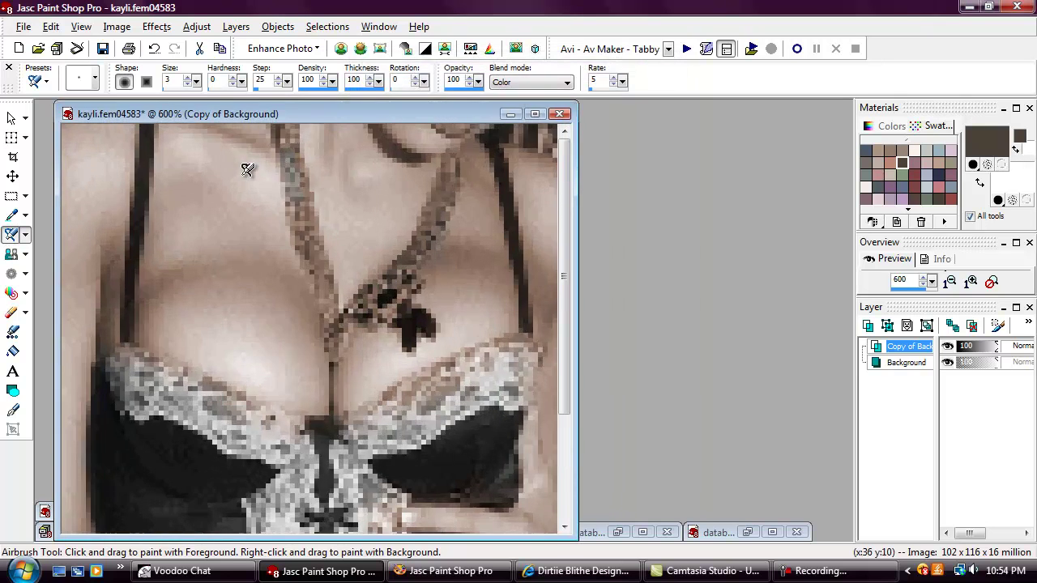
left_click_drag(298, 135, 317, 248)
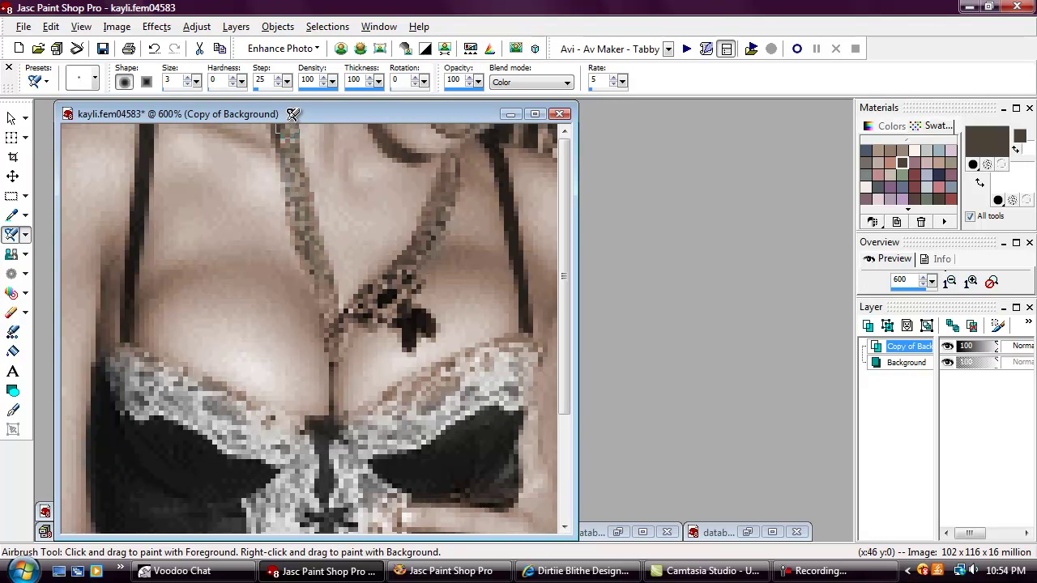
mouse_move(332, 306)
left_mouse_down()
mouse_move(331, 345)
mouse_move(340, 323)
mouse_move(345, 341)
mouse_move(363, 305)
mouse_move(376, 320)
mouse_move(406, 305)
mouse_move(403, 288)
mouse_move(386, 284)
mouse_move(422, 251)
mouse_move(452, 183)
left_mouse_up()
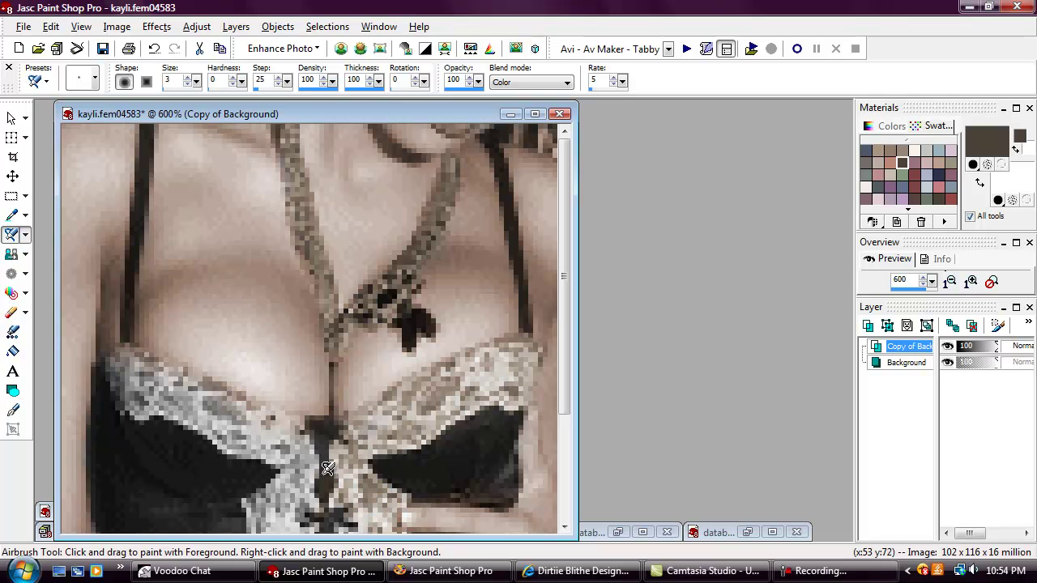
left_click_drag(560, 343, 562, 441)
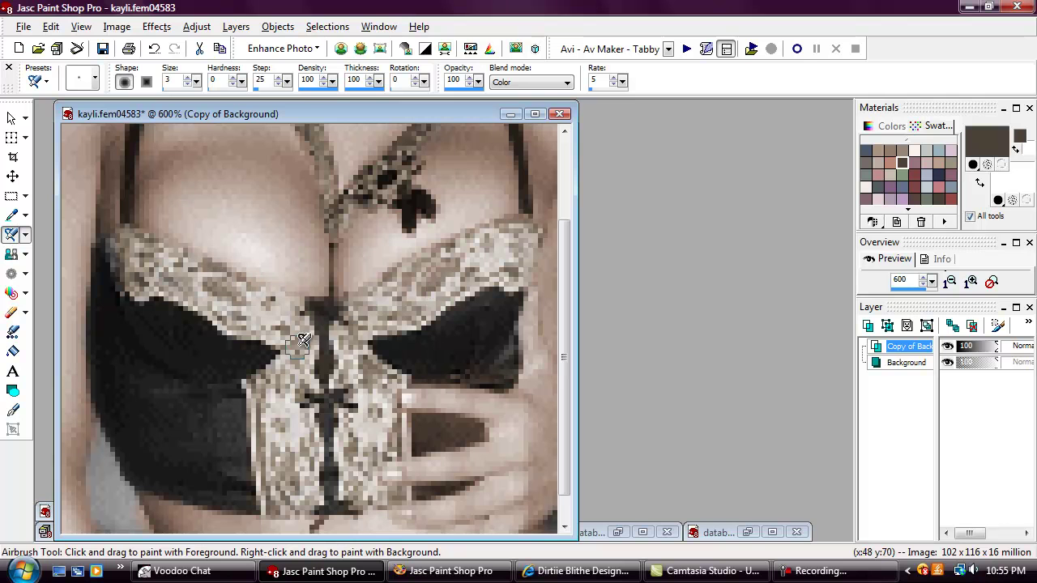
Set the foreground colour to white, reduce the airbrush to size 2 and remove the brown tint from the corset's black areas between the fingers
left_click(987, 142)
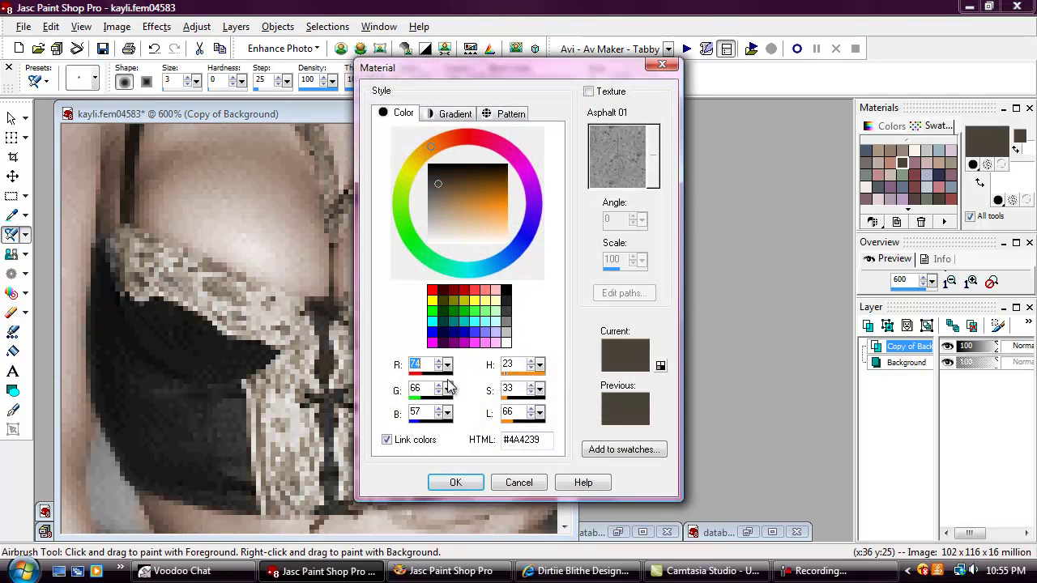
left_click(506, 342)
left_click(469, 481)
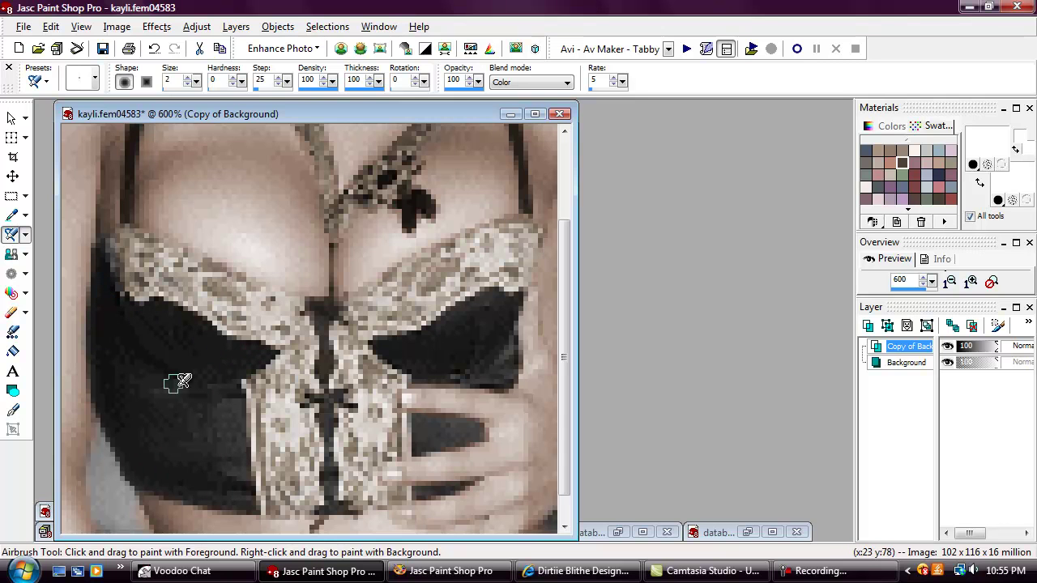
scroll(154, 462, "down", 3)
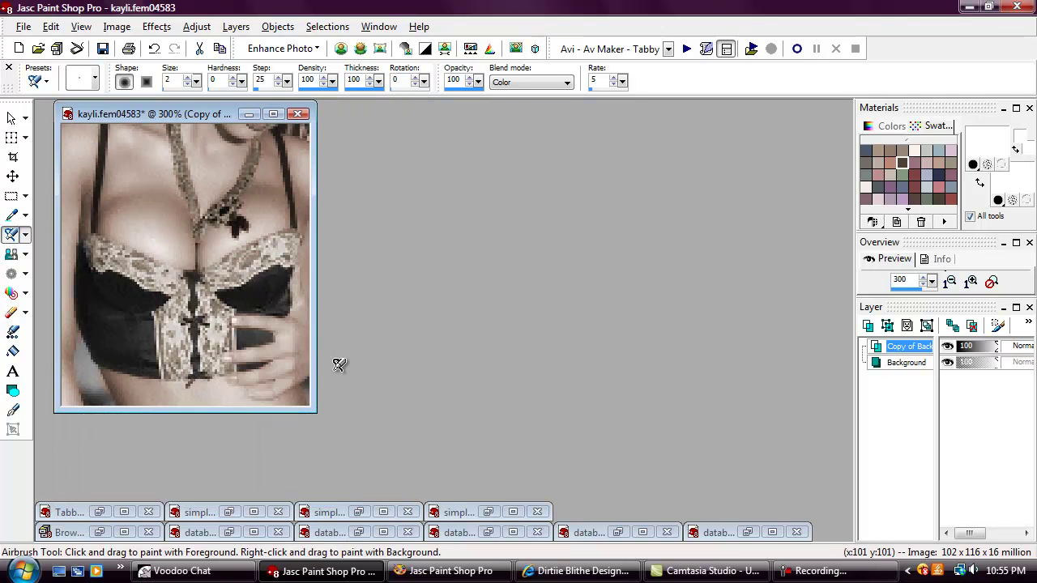
scroll(332, 371, "up", 3)
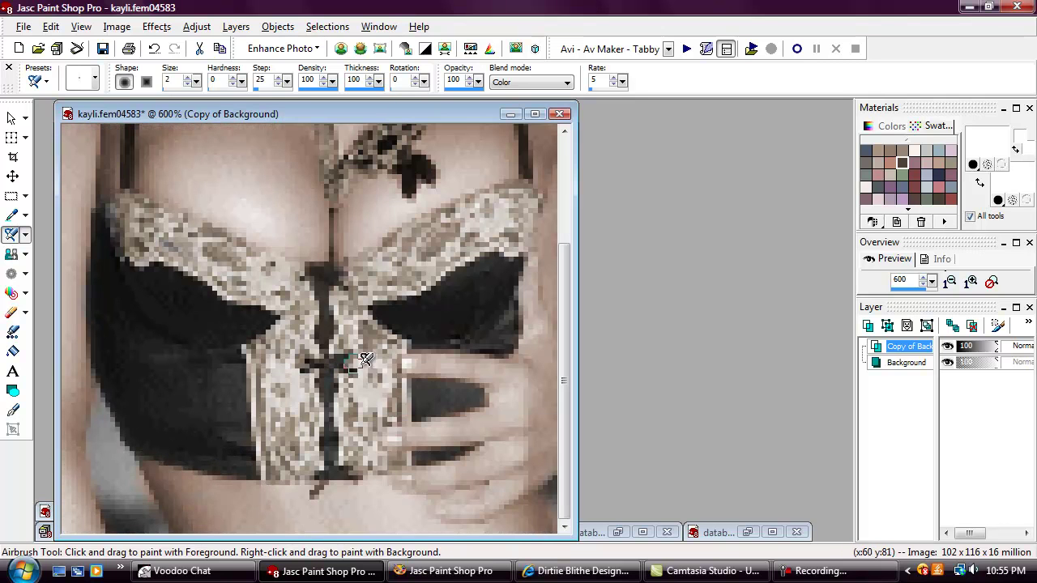
Tint the visible part of the lips at the photo's upper edge with the mauve swatch
left_click(917, 162)
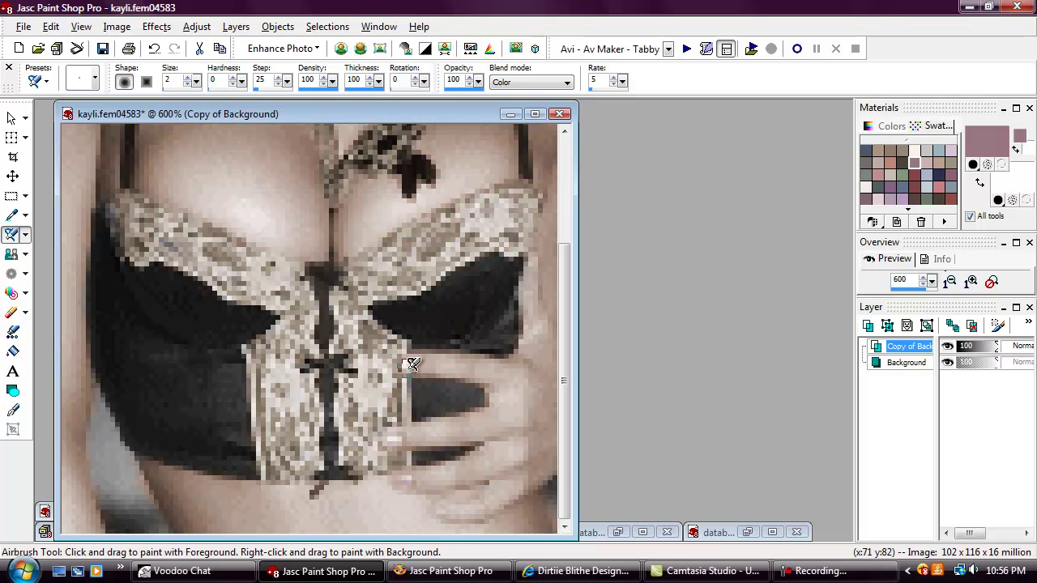
left_click_drag(571, 328, 566, 168)
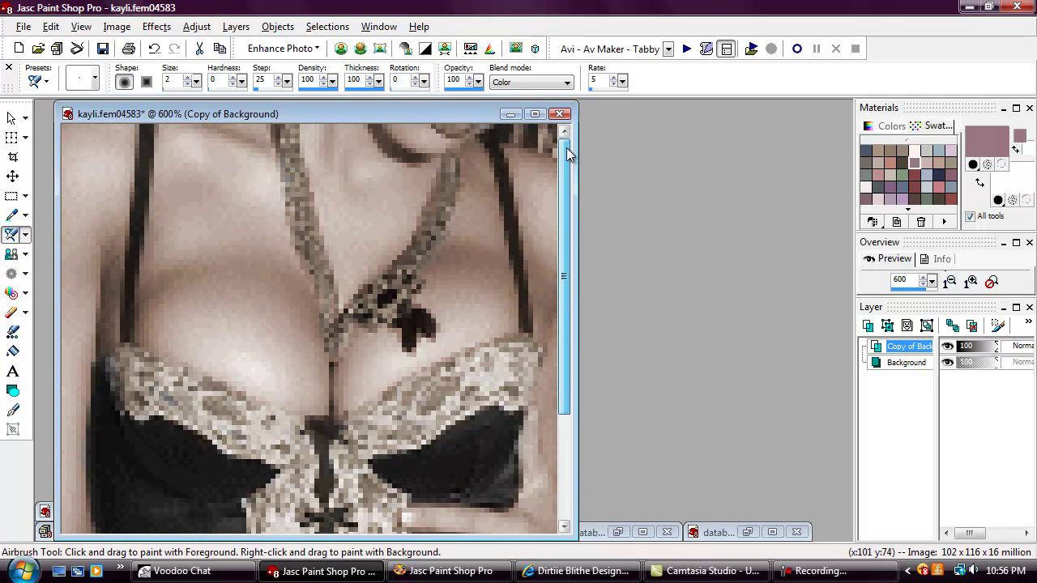
left_click_drag(454, 122, 473, 120)
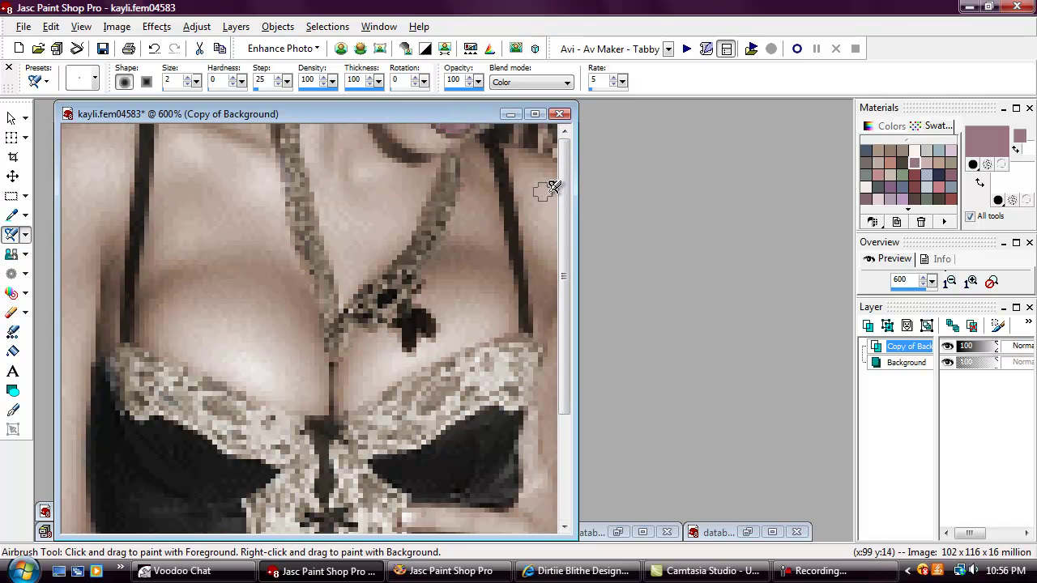
key("minus")
key("minus")
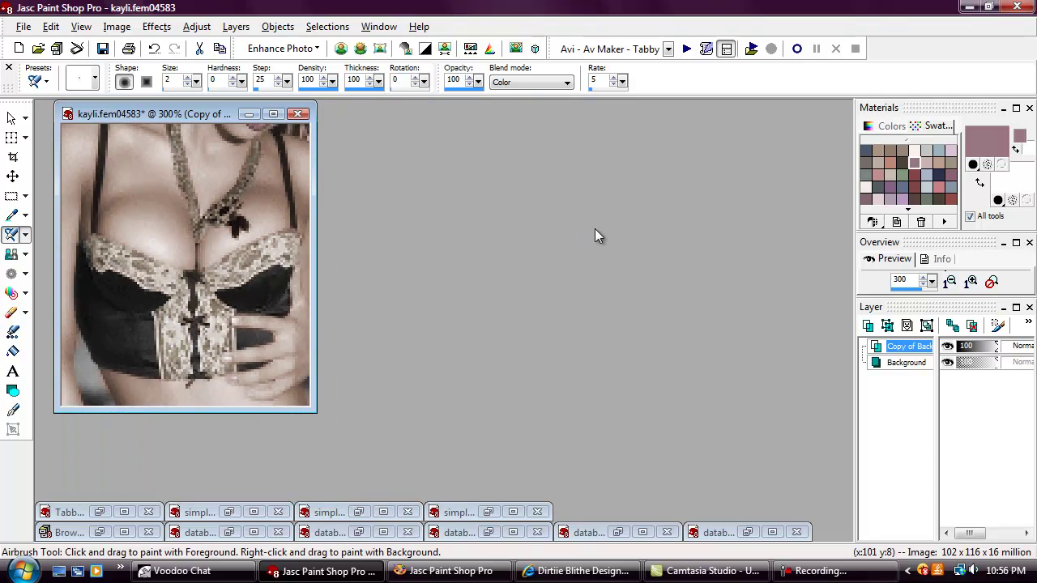
Merge all layers of the colourised photo and duplicate the resulting background layer
right_click(912, 347)
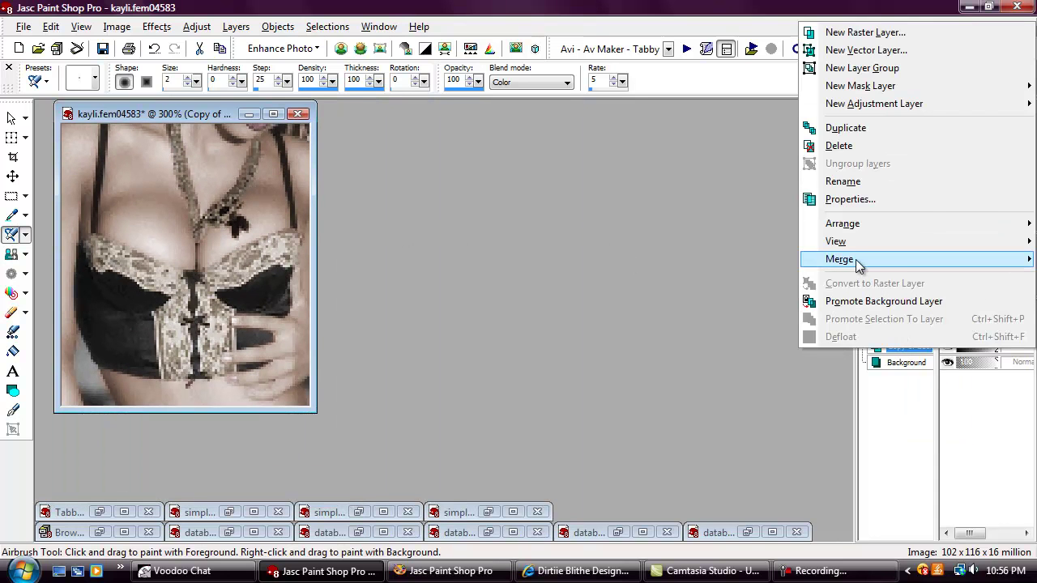
mouse_move(861, 266)
left_click(697, 278)
left_click(927, 325)
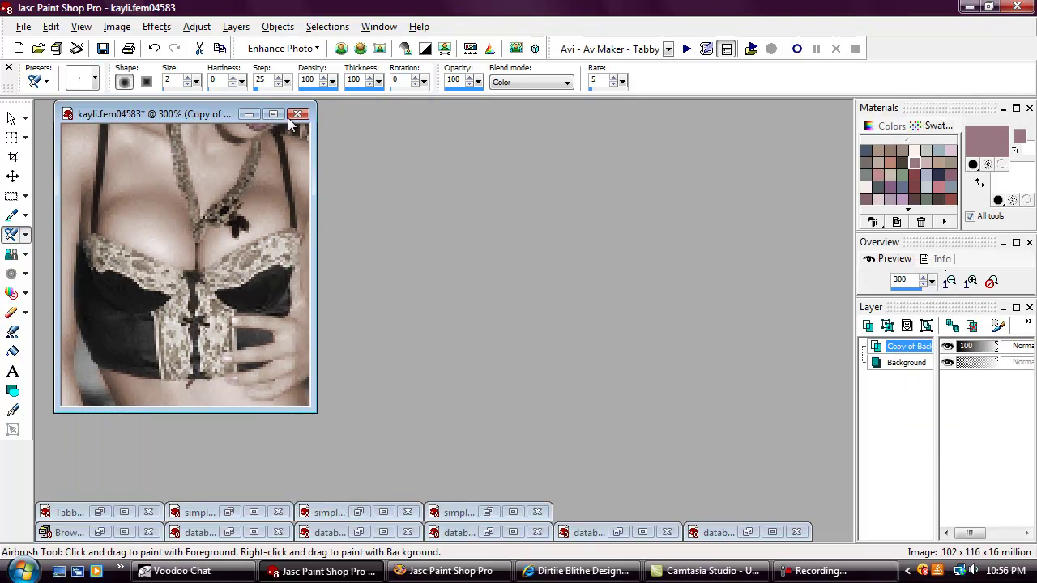
Apply the xero SoftMood plugin effect to the duplicated layer
left_click(156, 26)
mouse_move(204, 272)
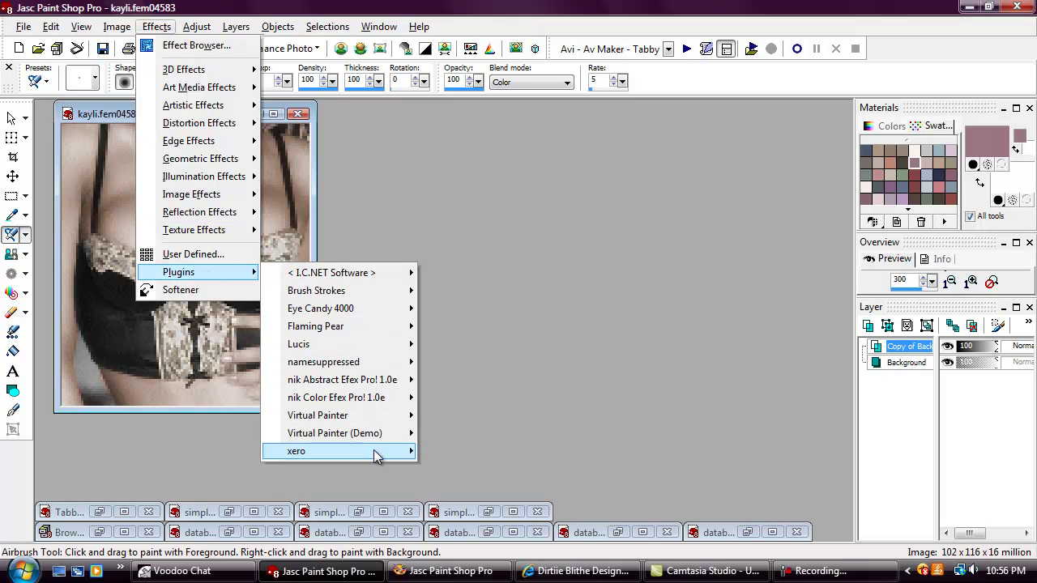
mouse_move(376, 452)
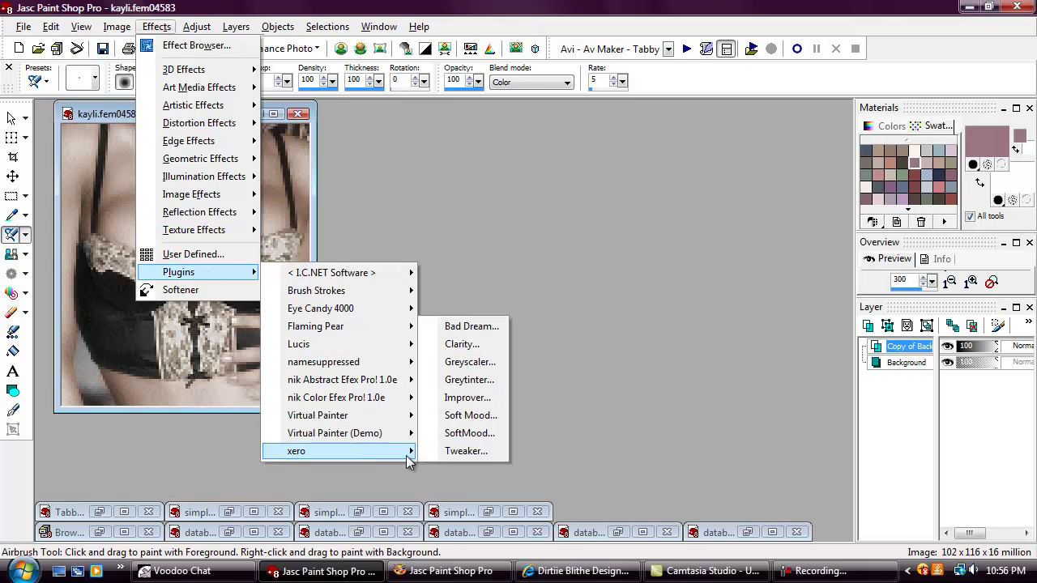
left_click(457, 433)
left_click(672, 340)
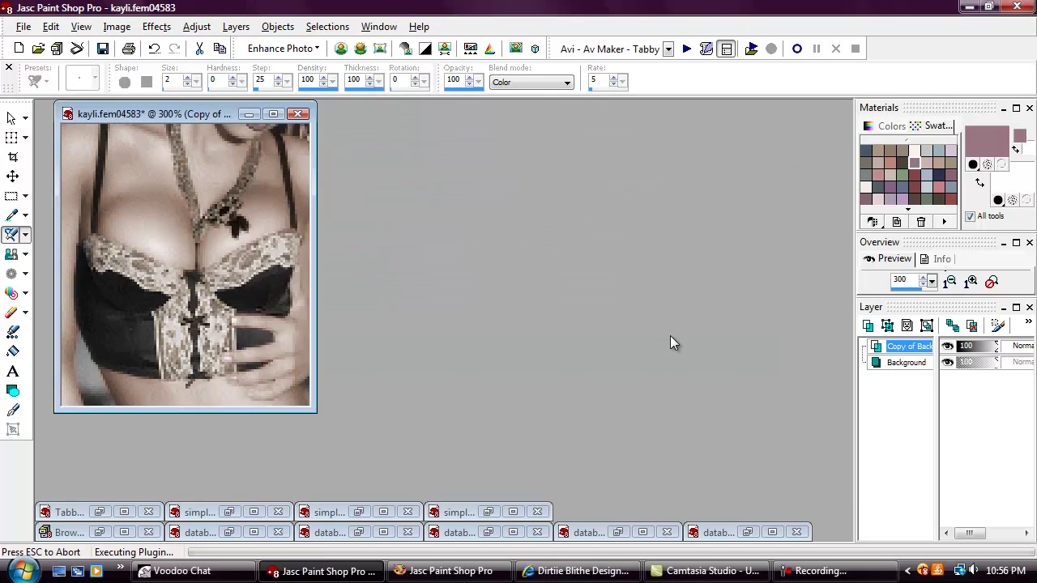
Sharpen the softened duplicate layer once
left_click(159, 27)
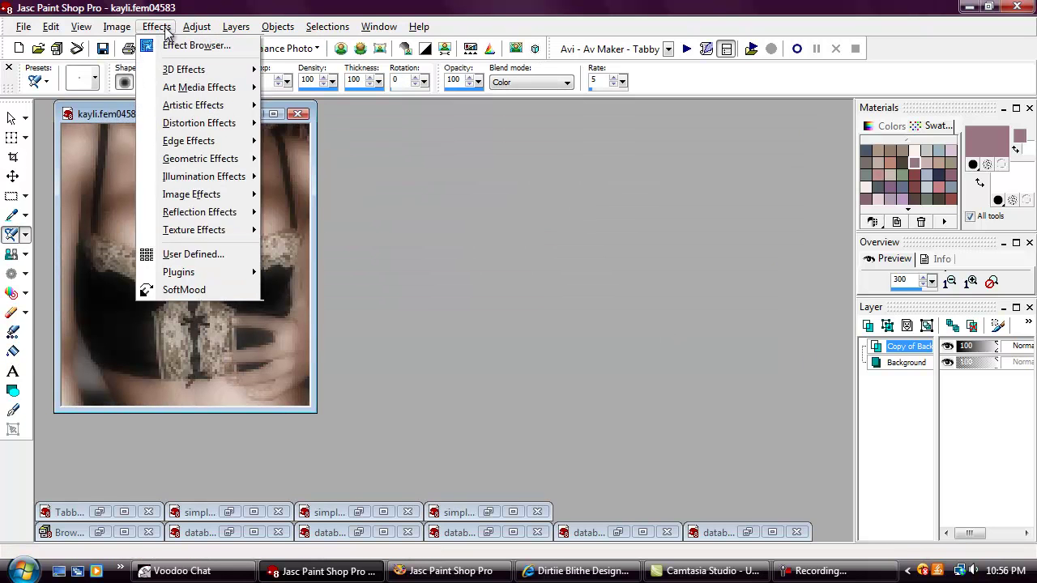
mouse_move(197, 27)
mouse_move(268, 159)
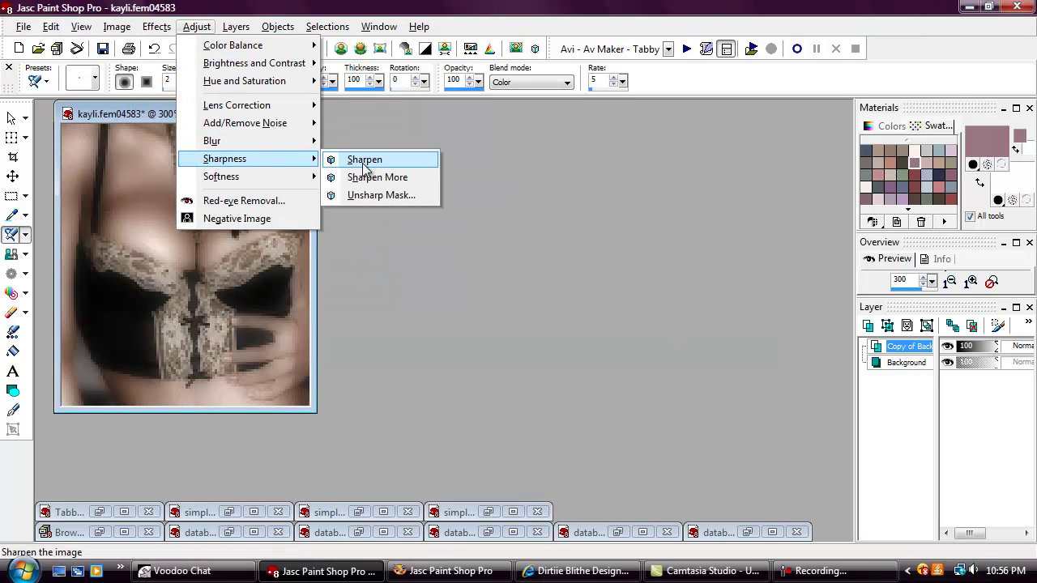
left_click(365, 165)
mouse_move(920, 357)
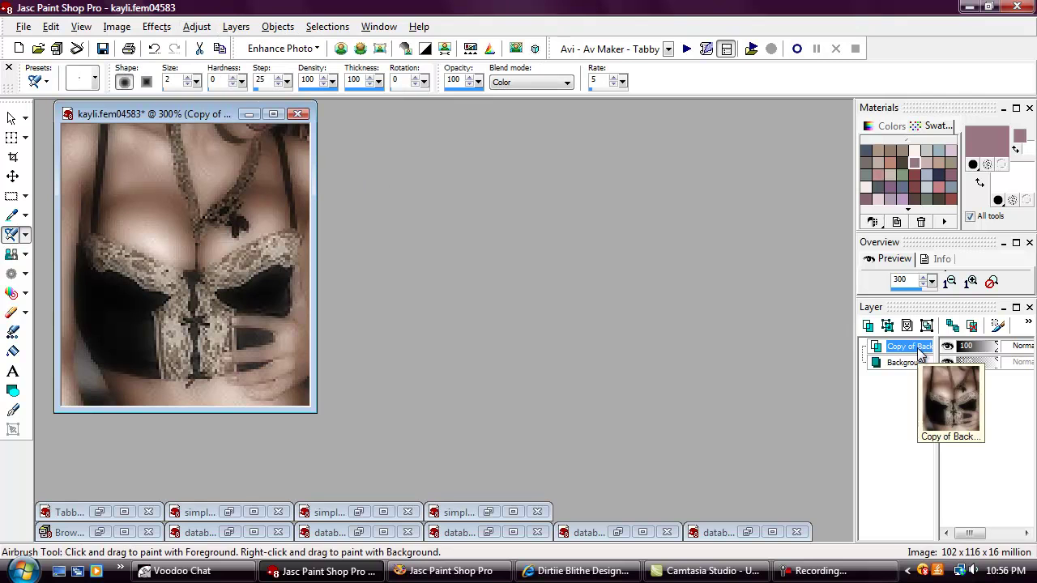
Set the eraser to size 8 and erase the softened layer over the corset's lace trim, the lips and the necklace
left_click(12, 313)
left_click(190, 78)
mouse_move(204, 341)
left_mouse_down()
mouse_move(173, 306)
mouse_move(180, 356)
mouse_move(193, 320)
mouse_move(209, 354)
mouse_move(202, 267)
mouse_move(281, 240)
mouse_move(175, 284)
mouse_move(93, 247)
mouse_move(144, 264)
left_mouse_up()
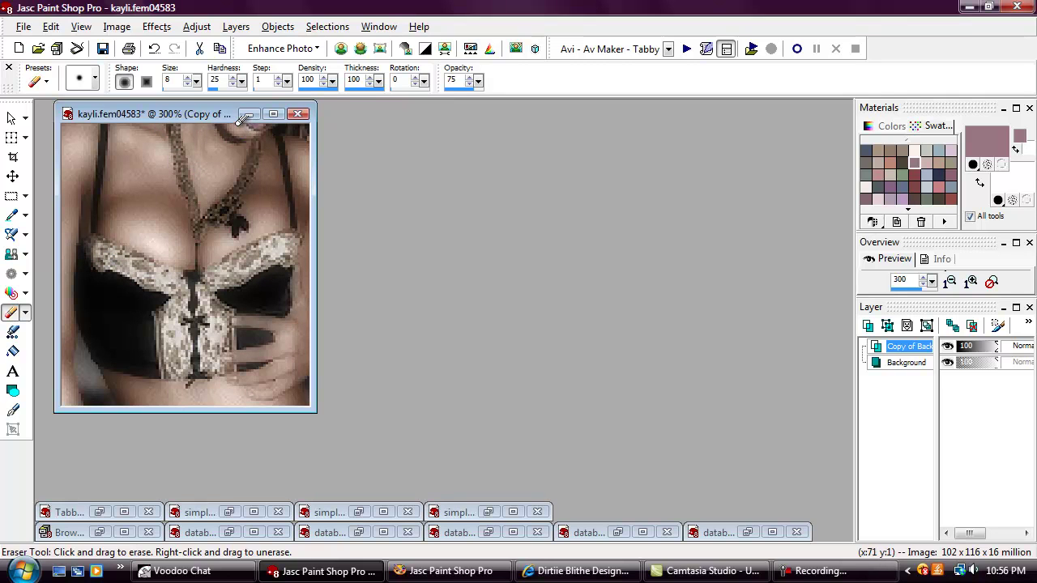
mouse_move(256, 152)
left_mouse_down()
mouse_move(237, 200)
mouse_move(208, 216)
mouse_move(176, 128)
left_mouse_up()
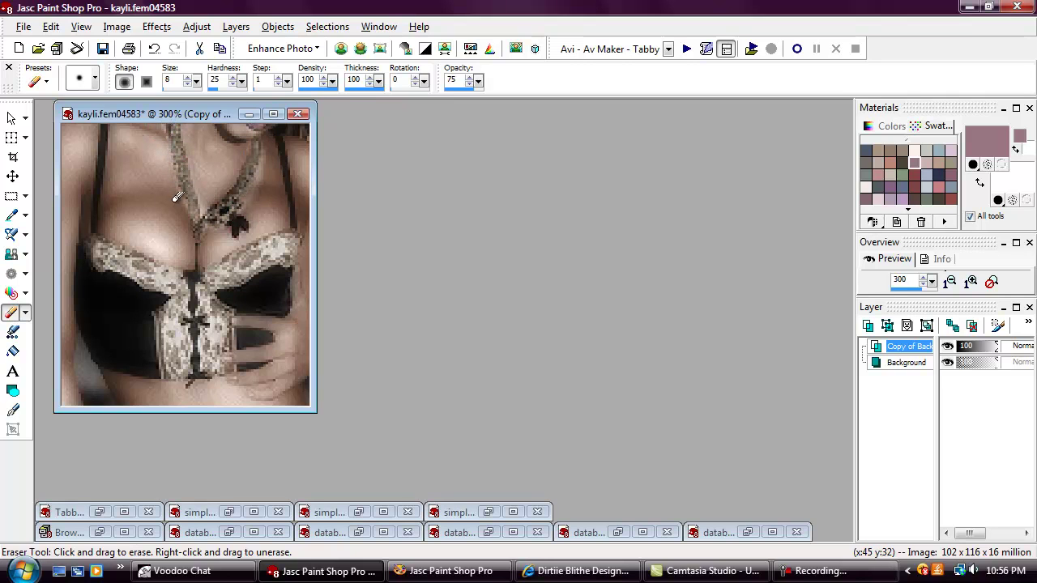
mouse_move(228, 223)
left_mouse_down()
mouse_move(270, 146)
mouse_move(247, 138)
left_mouse_up()
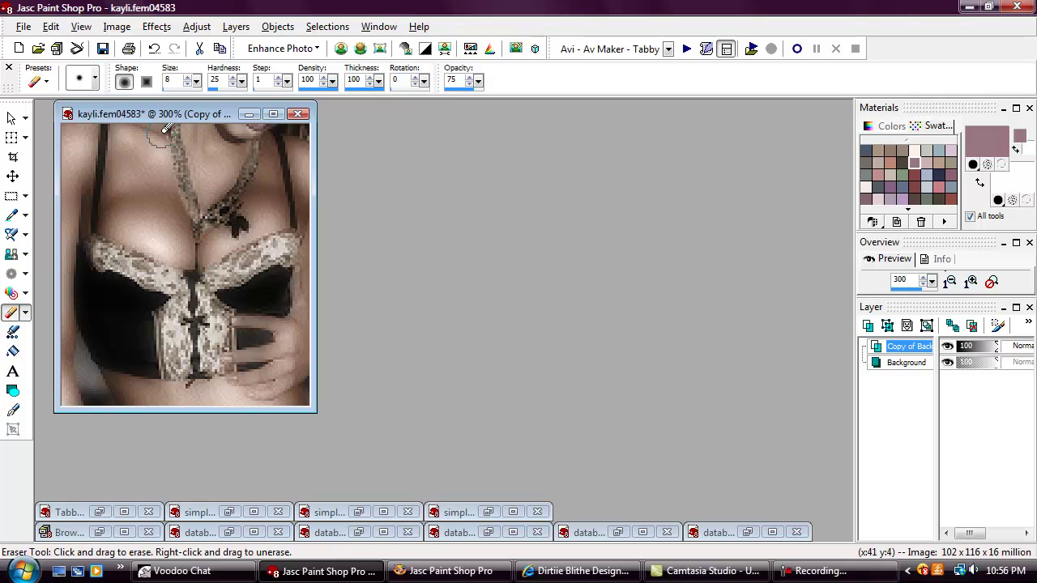
Merge the softened copy down into the background and duplicate the merged layer
right_click(905, 362)
mouse_move(834, 257)
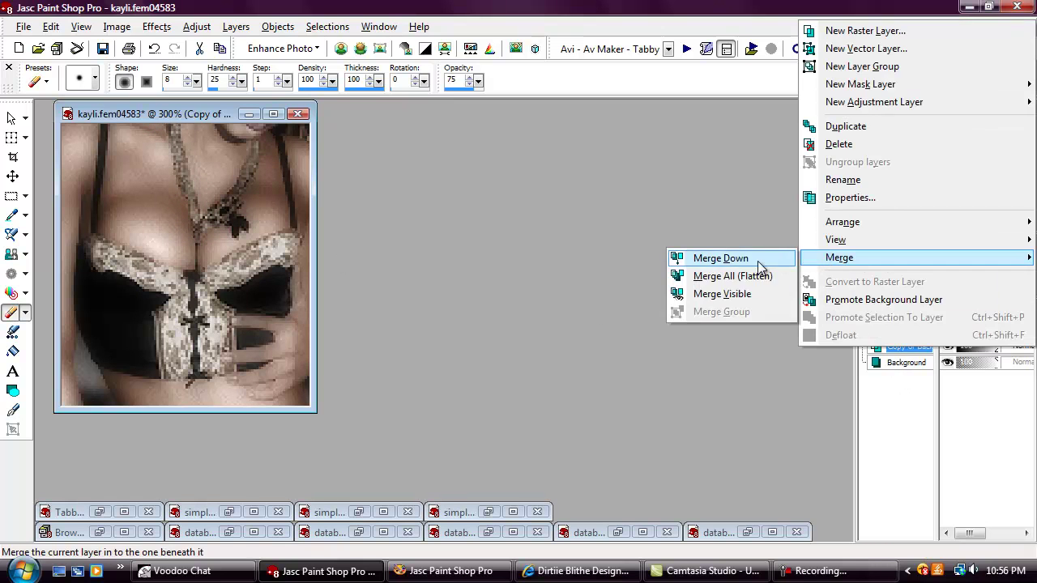
left_click(708, 259)
left_click(950, 325)
Apply the Flaming Pear Aetherize effect to the duplicate with its current settings and lower the layer's opacity to 18
left_click(157, 26)
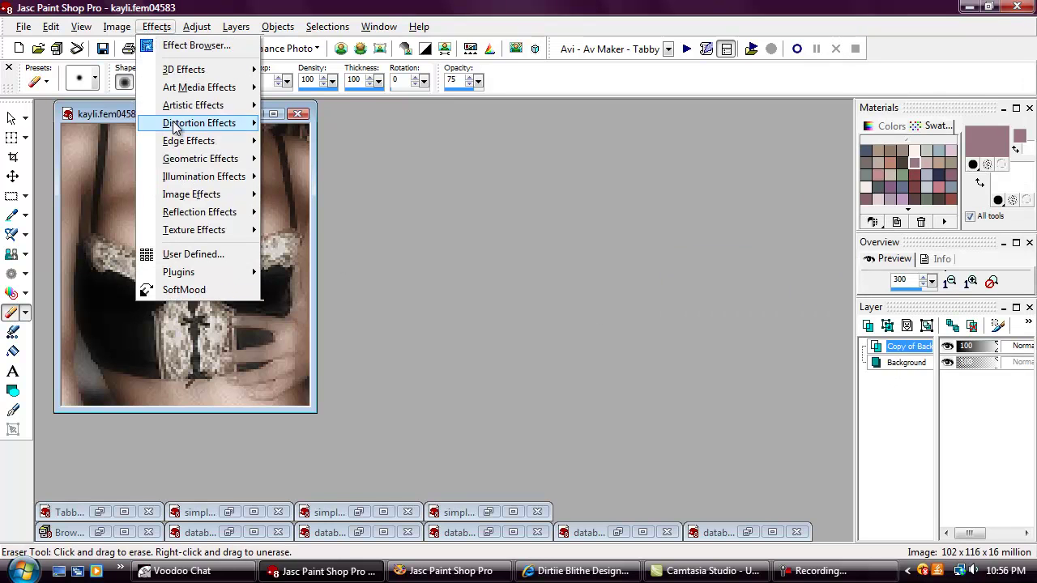
mouse_move(207, 270)
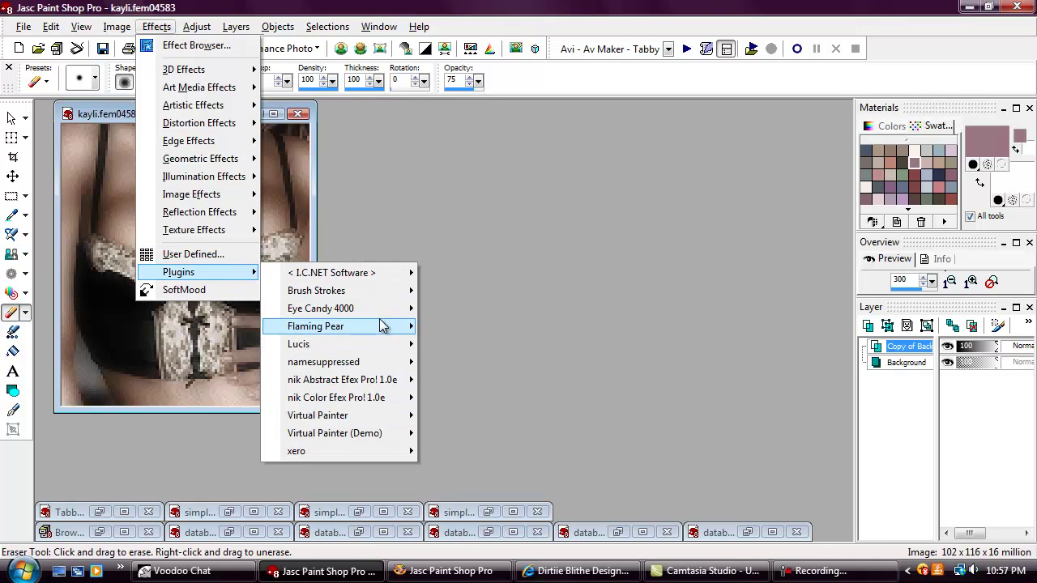
mouse_move(379, 346)
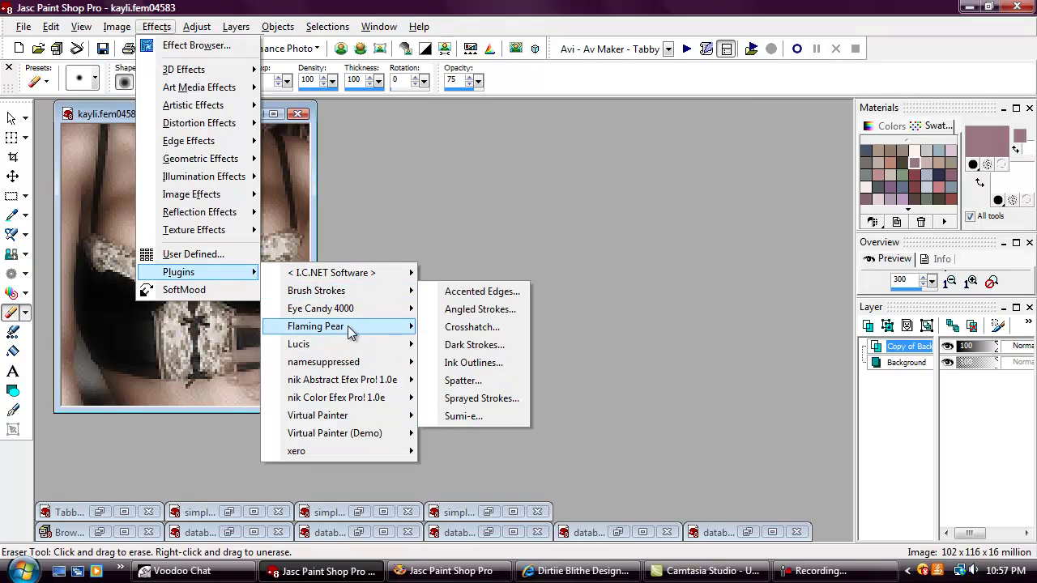
mouse_move(348, 326)
left_click(450, 328)
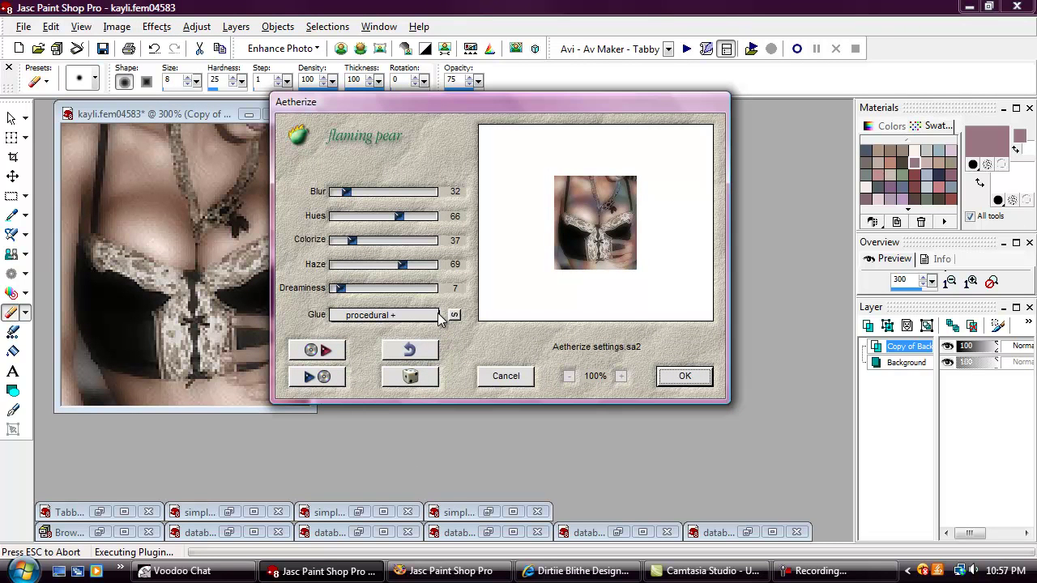
left_click(674, 379)
left_click_drag(970, 348, 965, 350)
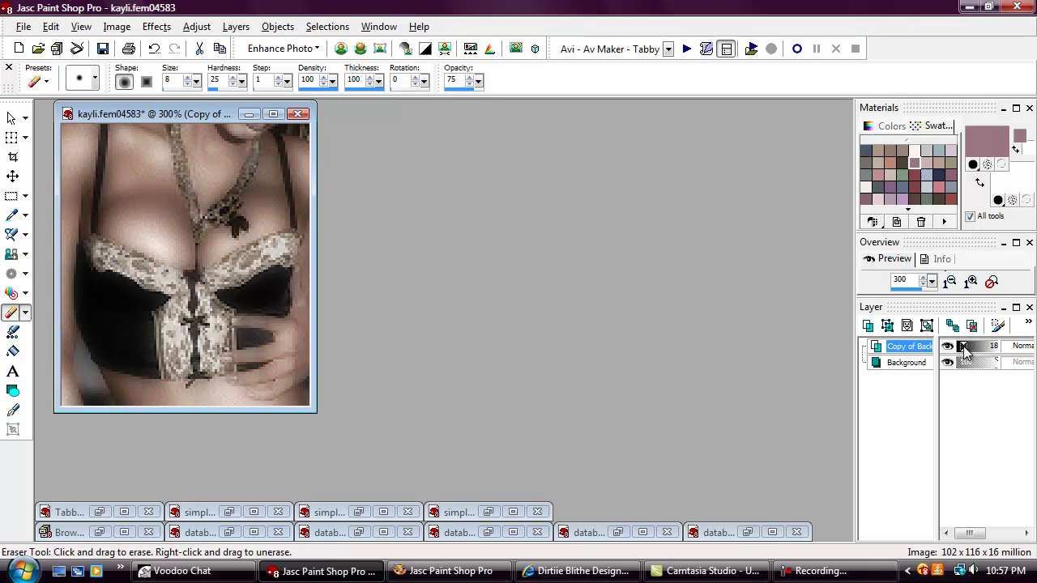
Merge the Aetherize layer down and duplicate the resulting background
right_click(899, 349)
mouse_move(854, 256)
left_click(713, 253)
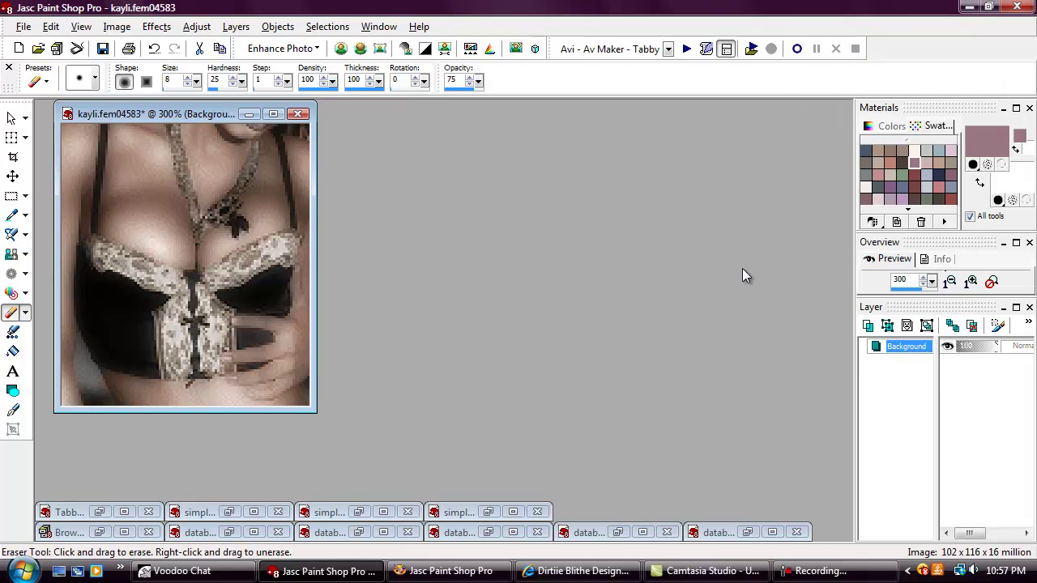
left_click(947, 325)
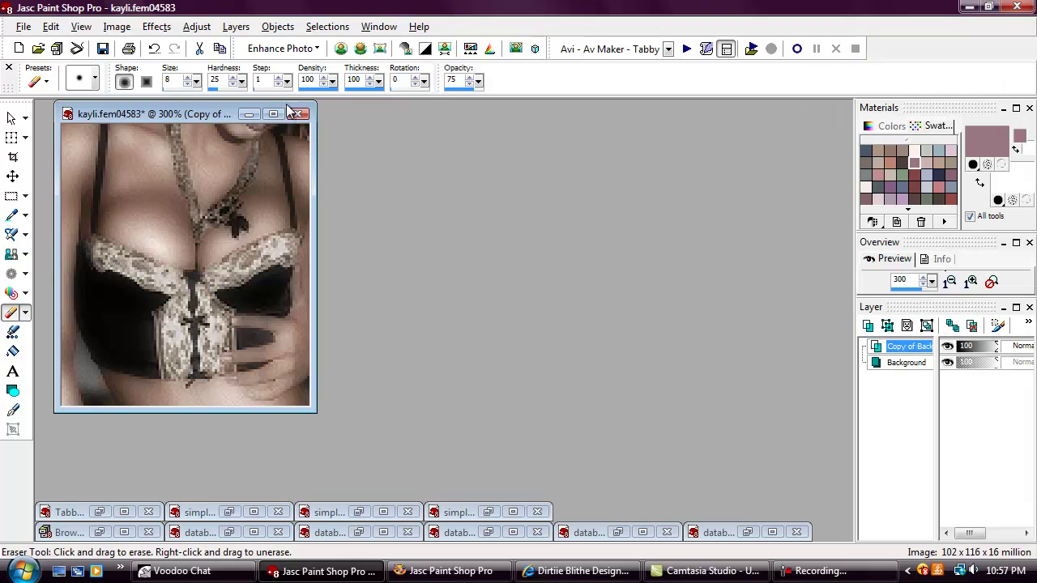
Apply the namesuppressed Softener with radius 20, opacity 50 and Hard Light overlay, and lower the layer's opacity to 76
left_click(156, 26)
mouse_move(231, 273)
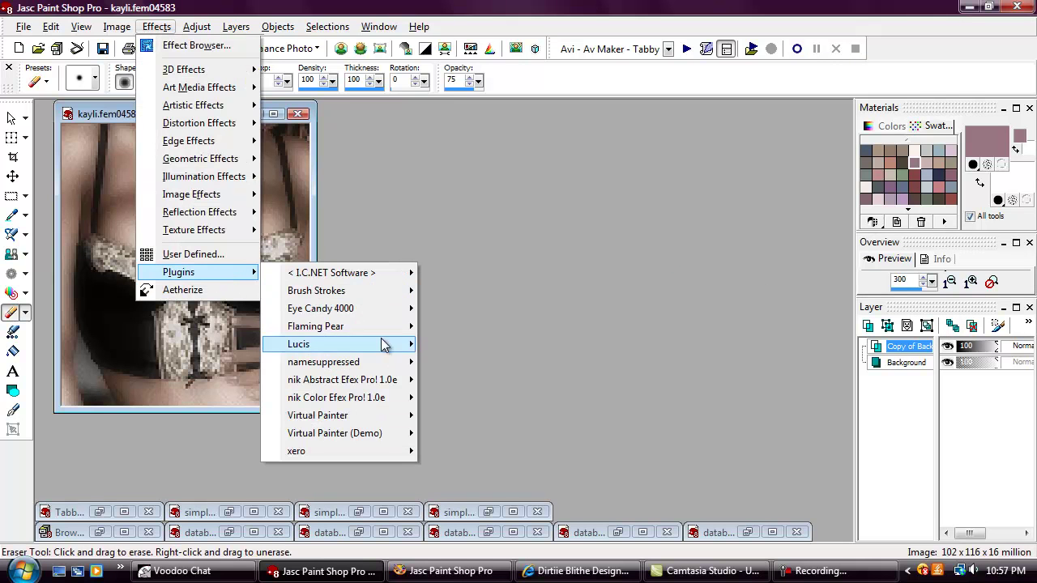
mouse_move(393, 362)
left_click(466, 363)
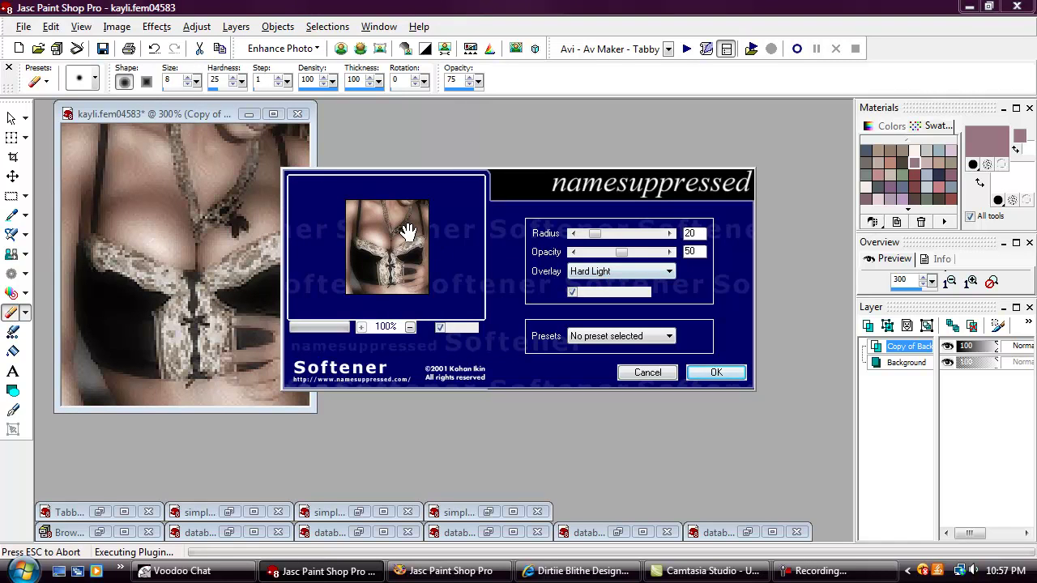
left_click(717, 372)
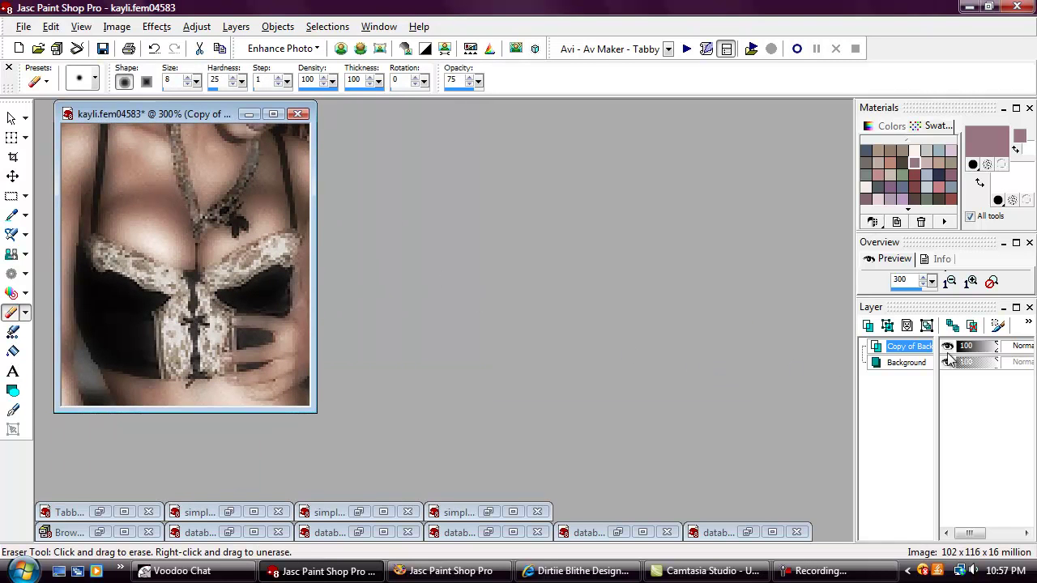
left_click(989, 349)
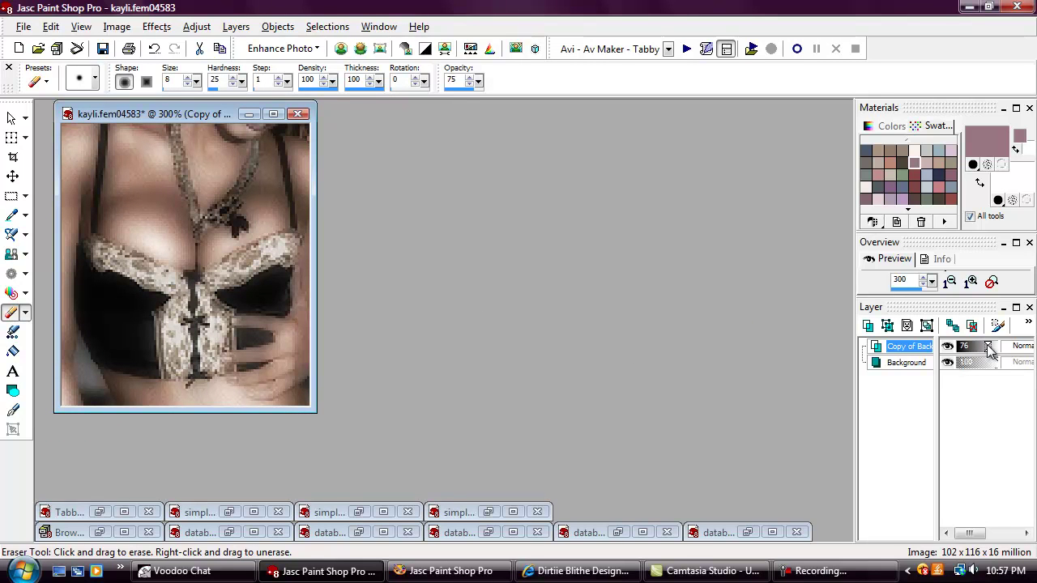
Flatten the Softener layer into the photo and duplicate the resulting background
right_click(877, 350)
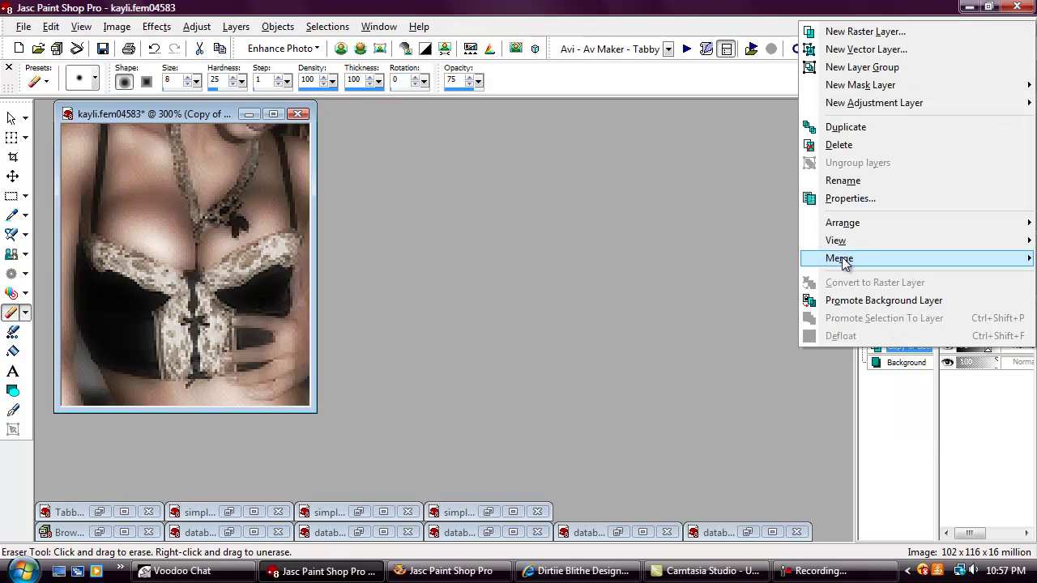
mouse_move(847, 259)
left_click(751, 277)
key("ctrl+z")
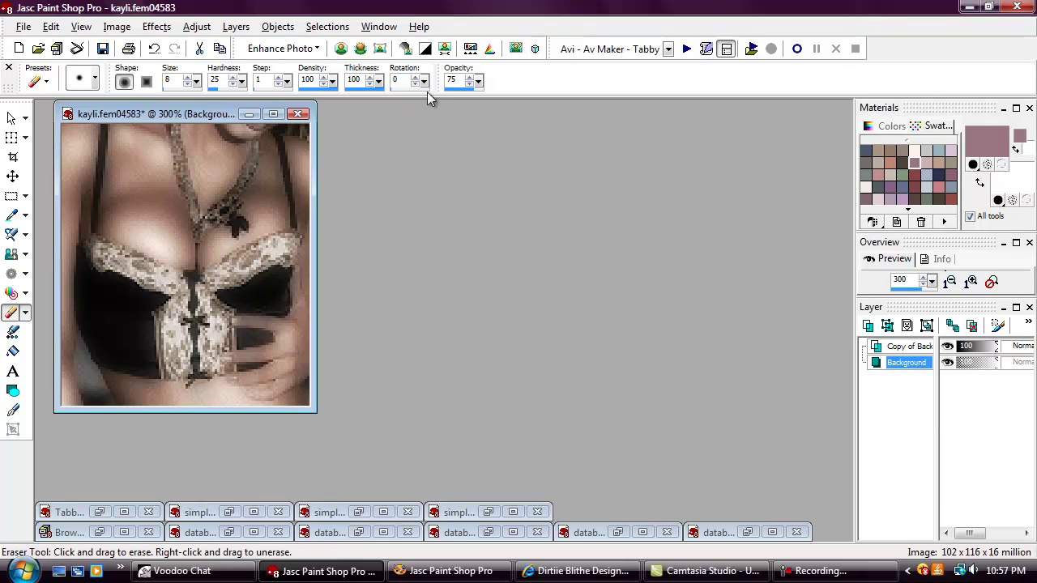
Apply Blur More to the background layer beneath the copy
left_click(236, 26)
mouse_move(197, 26)
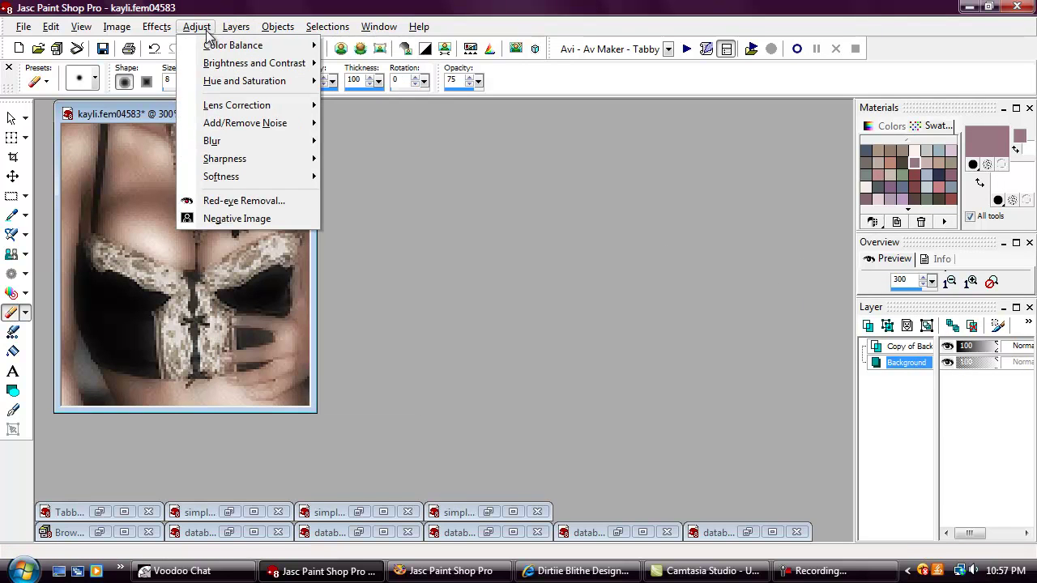
mouse_move(234, 143)
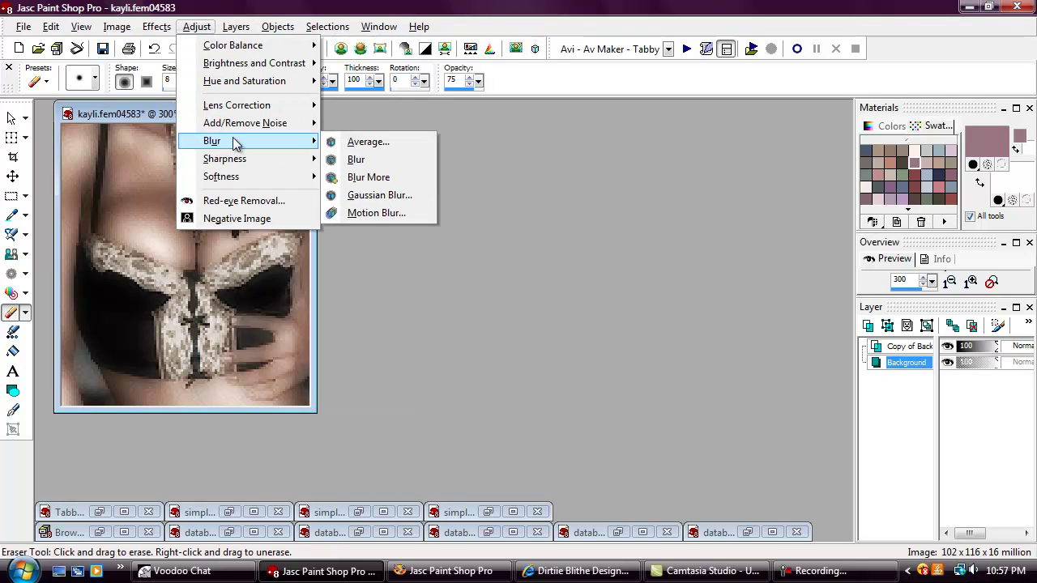
left_click(396, 176)
key("x")
Erase the open skin areas of the duplicated layer with the size 8 eraser to expose the blurred background
left_click(908, 347)
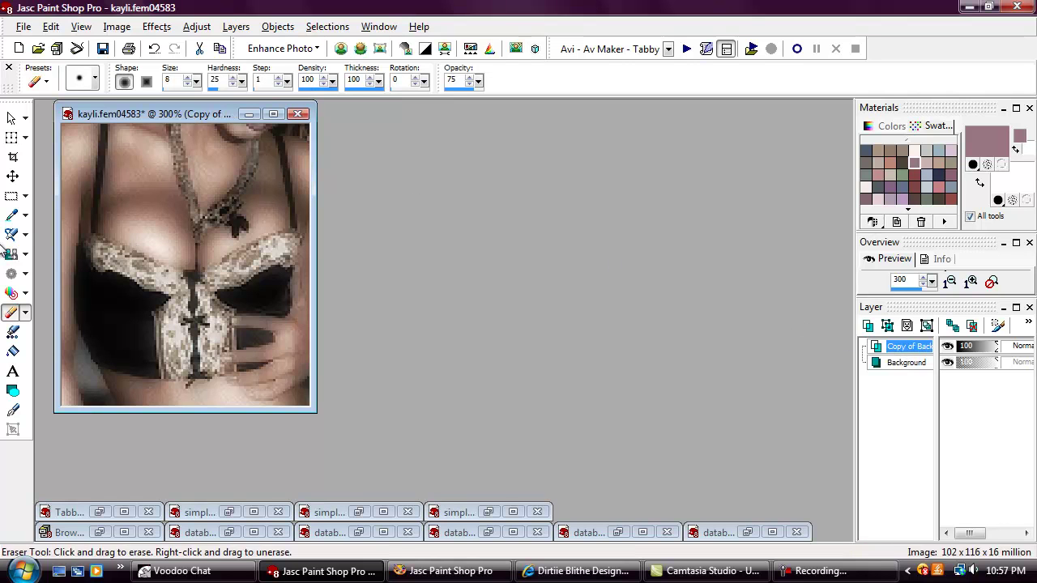
scroll(150, 168, "up", 2)
scroll(209, 186, "up", 1)
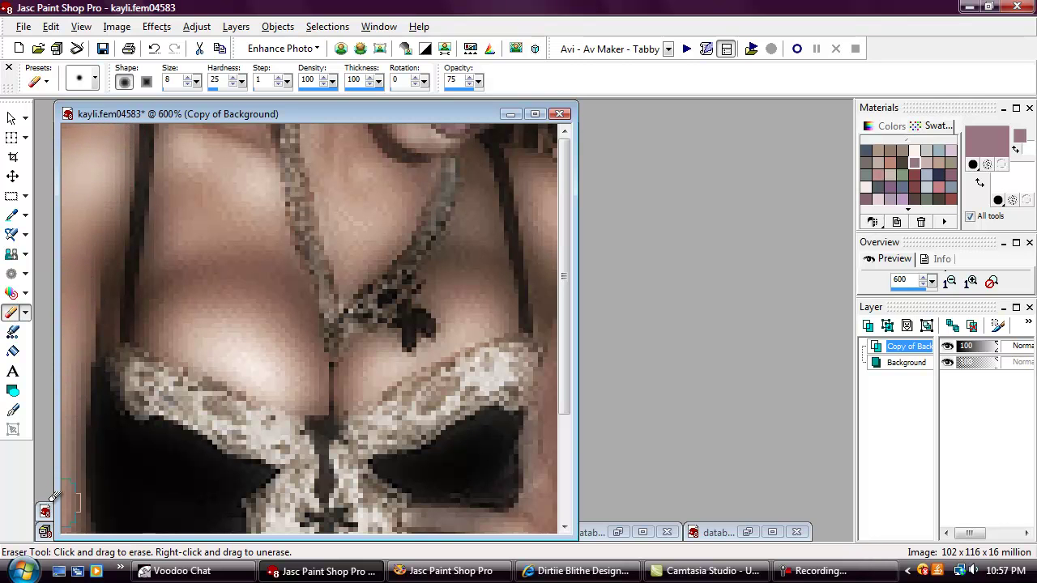
scroll(129, 213, "down", 2)
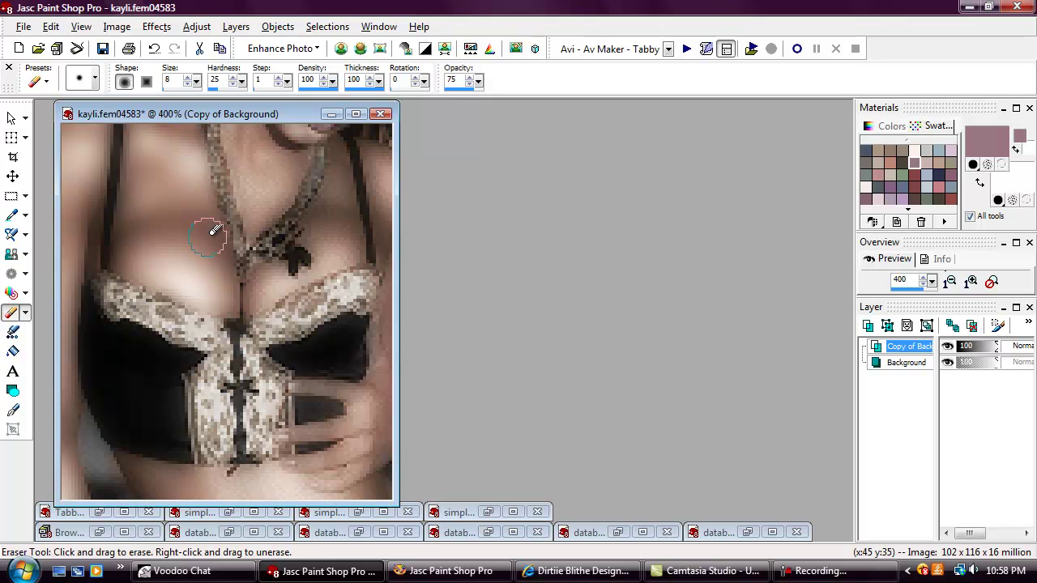
Reduce the eraser to size 5 and erase the skin between the necklace straps on the duplicated layer
left_click(195, 85)
left_click(194, 84)
scroll(255, 169, "up", 2)
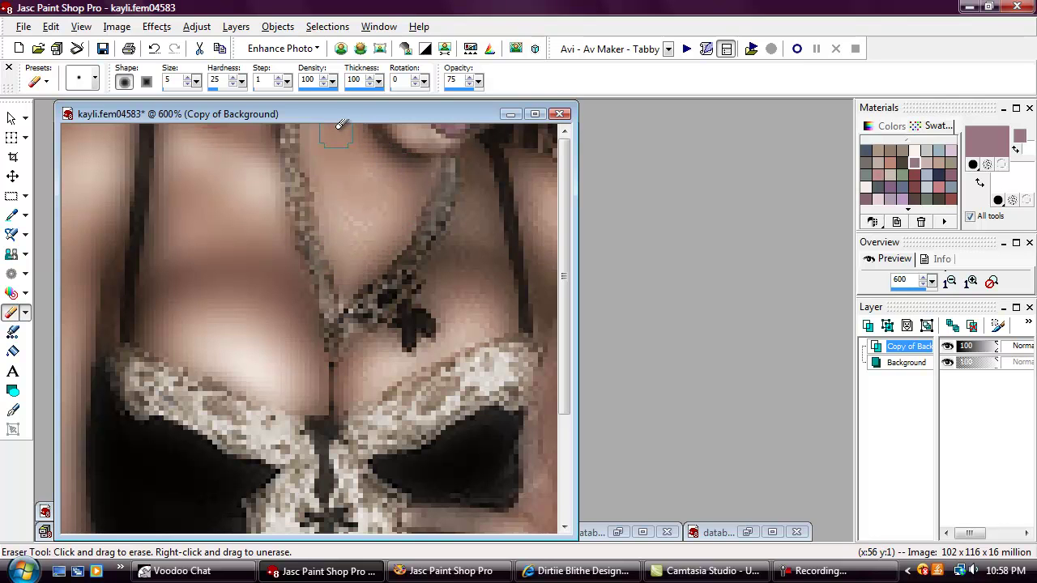
mouse_move(423, 177)
left_mouse_down()
mouse_move(403, 238)
mouse_move(349, 293)
left_mouse_up()
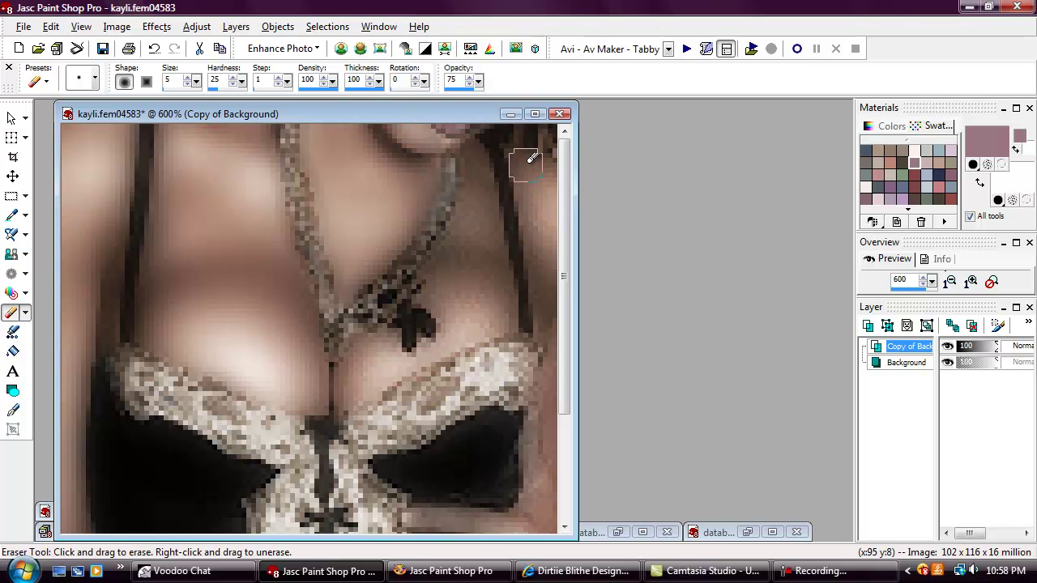
Erase the narrow skin areas around the chin and along the photo's edge with the eraser at sizes 1 and 3
left_click(196, 82)
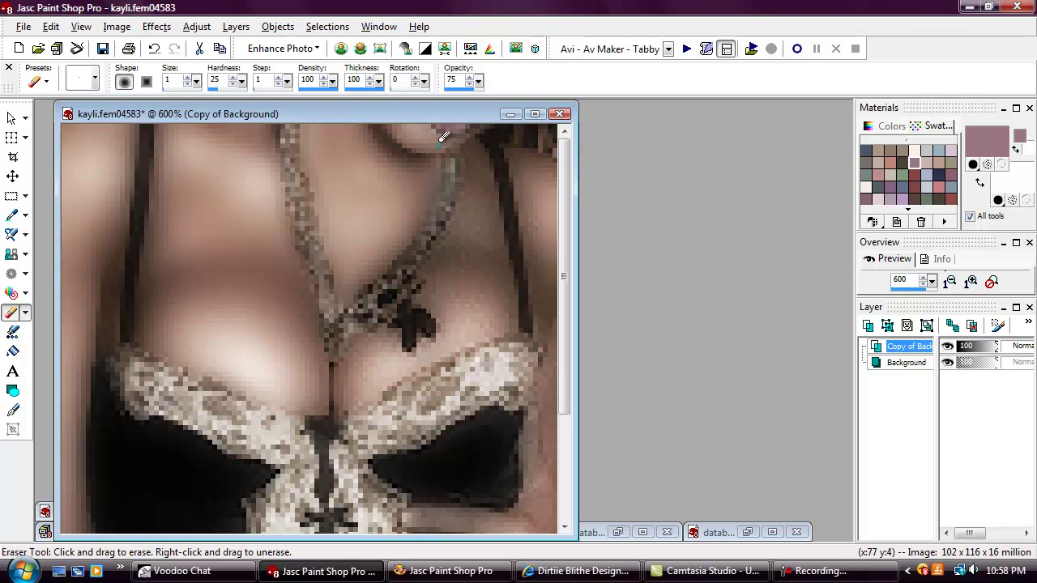
left_click(186, 79)
left_click(186, 78)
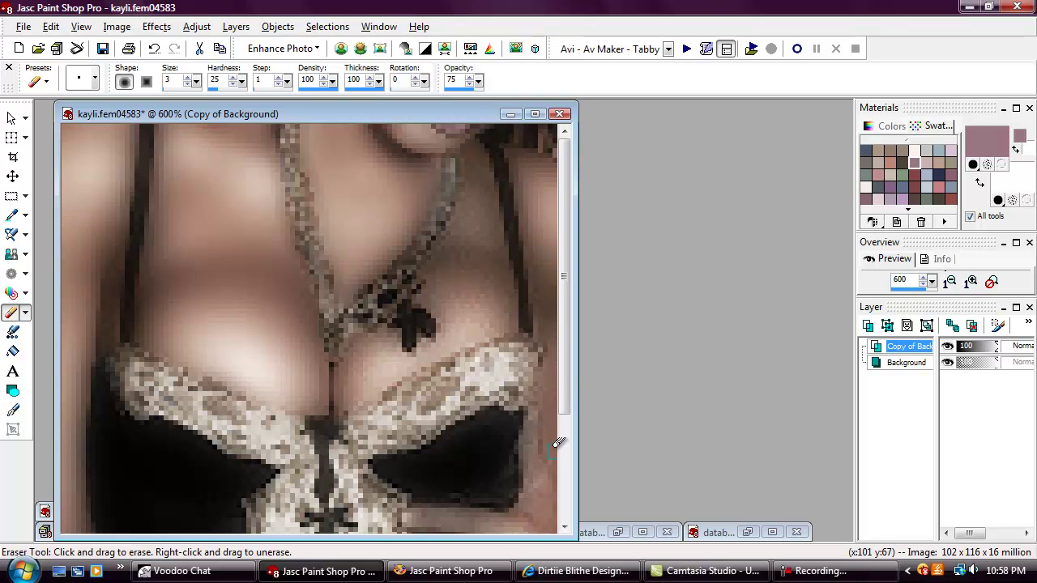
Set the eraser to size 4 and erase the remaining skin around the corset's lower part and the hand
left_click_drag(570, 365, 575, 474)
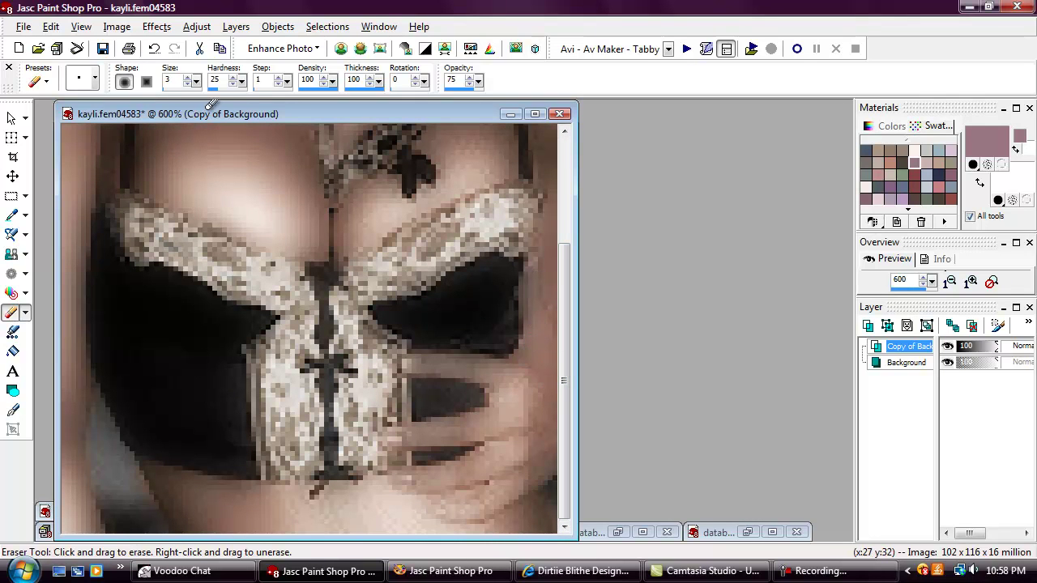
left_click(186, 77)
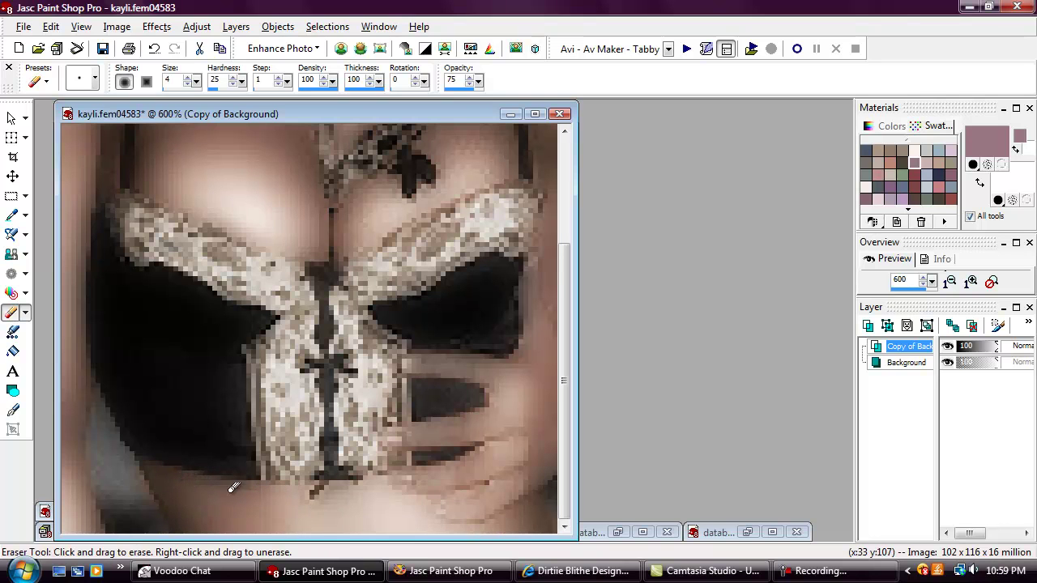
left_click_drag(559, 308, 566, 202)
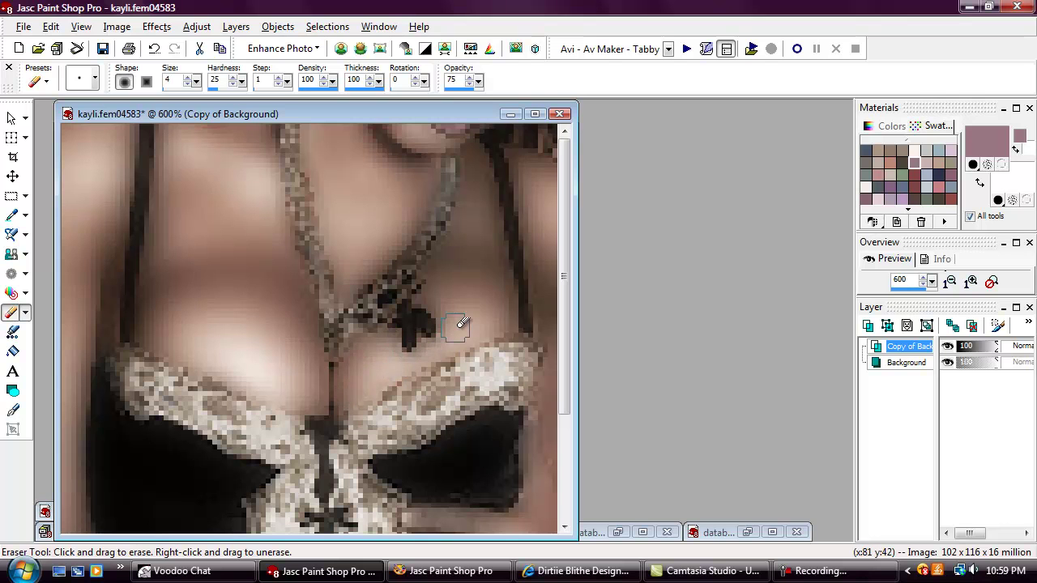
Minimise the databax423 background again, bring up the databak117 background instead and mirror it horizontally
scroll(474, 244, "down", 3)
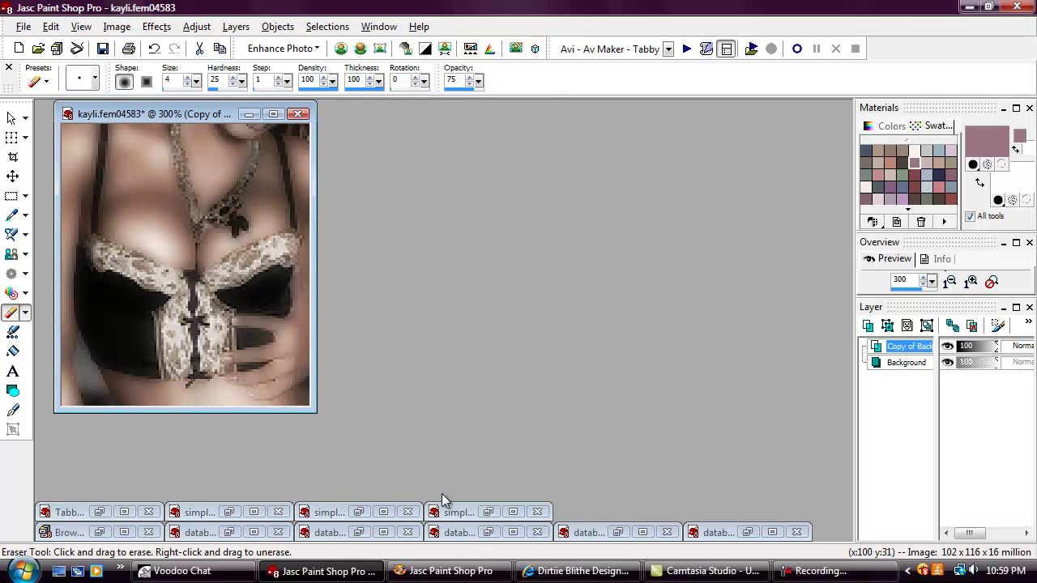
left_click(487, 532)
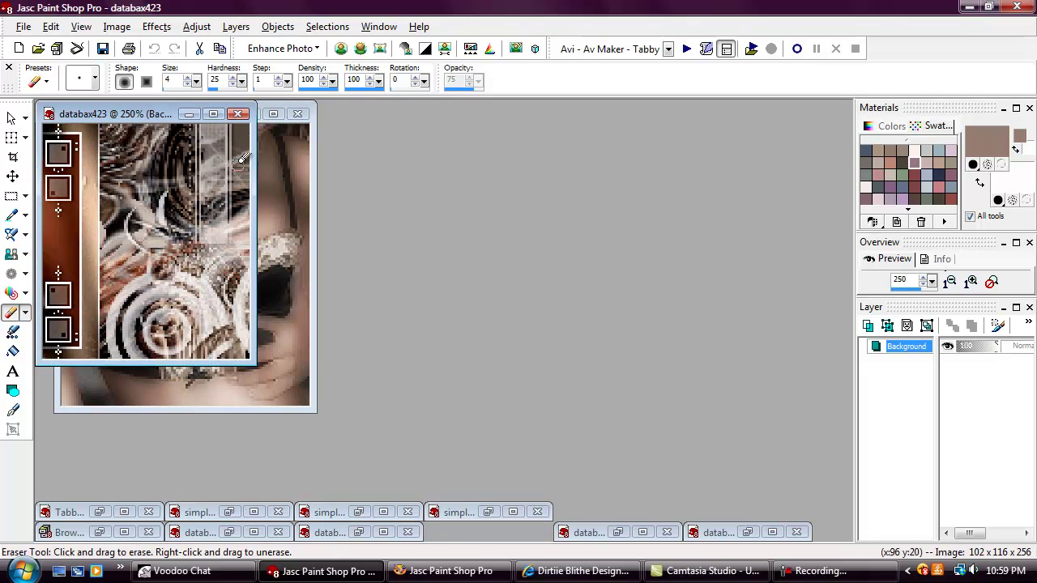
left_click(195, 114)
left_click(616, 532)
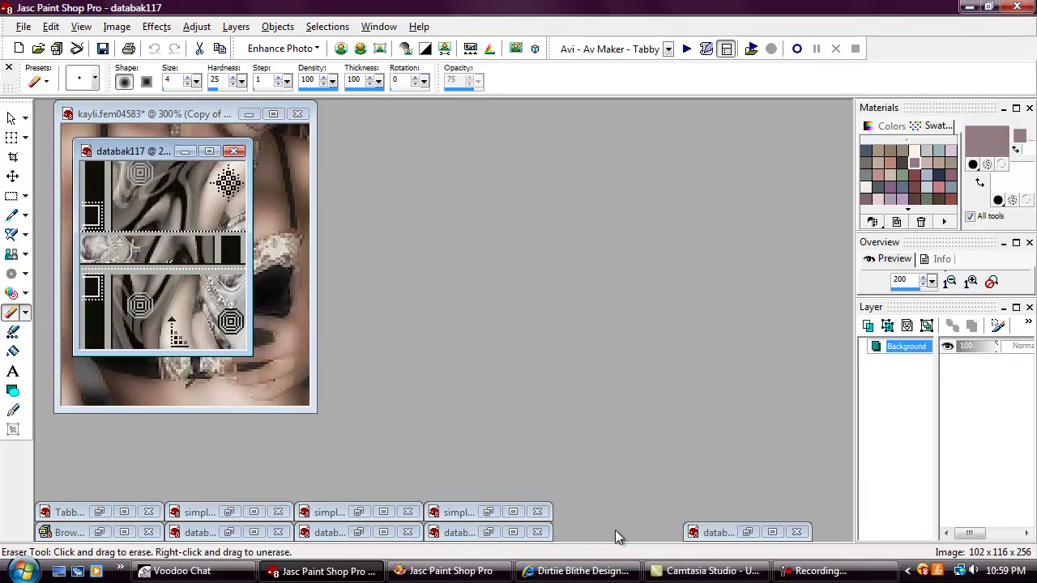
left_click(156, 26)
mouse_move(126, 28)
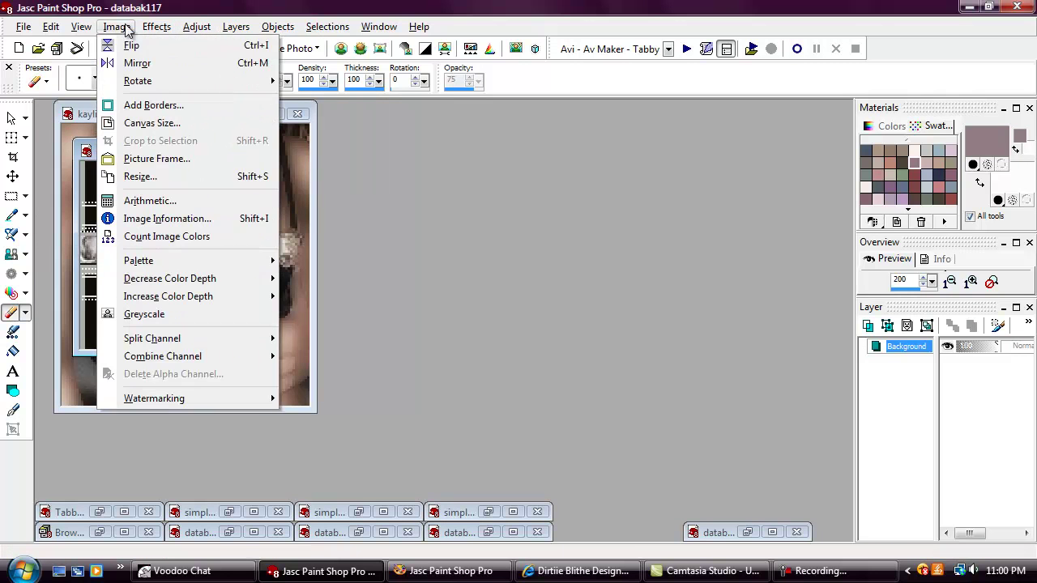
left_click(137, 63)
Copy the mirrored databak117 background, minimise the original and paste the copy as a new image
right_click(144, 151)
left_click(182, 177)
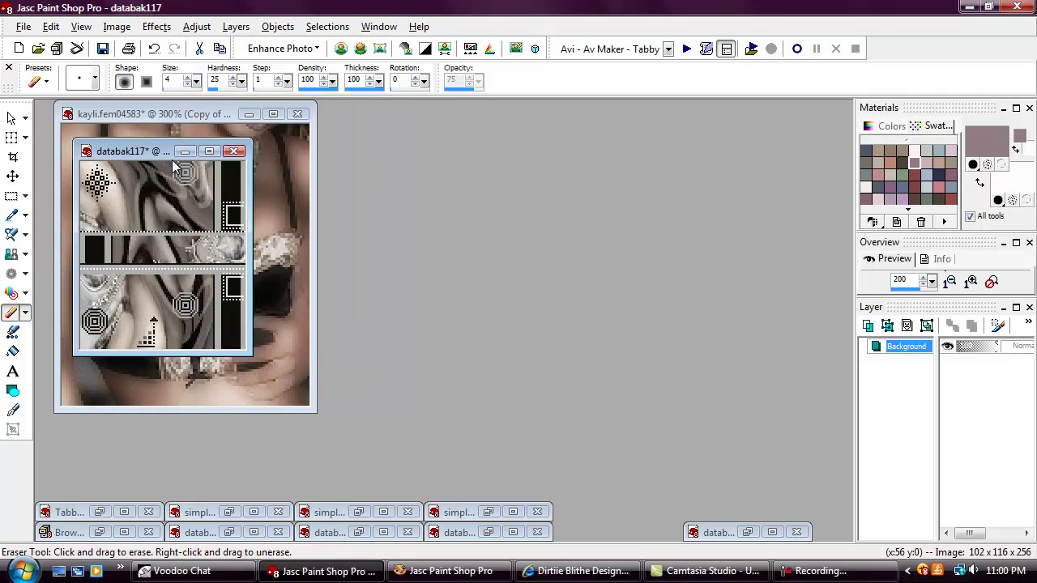
left_click(186, 150)
key("ctrl+v")
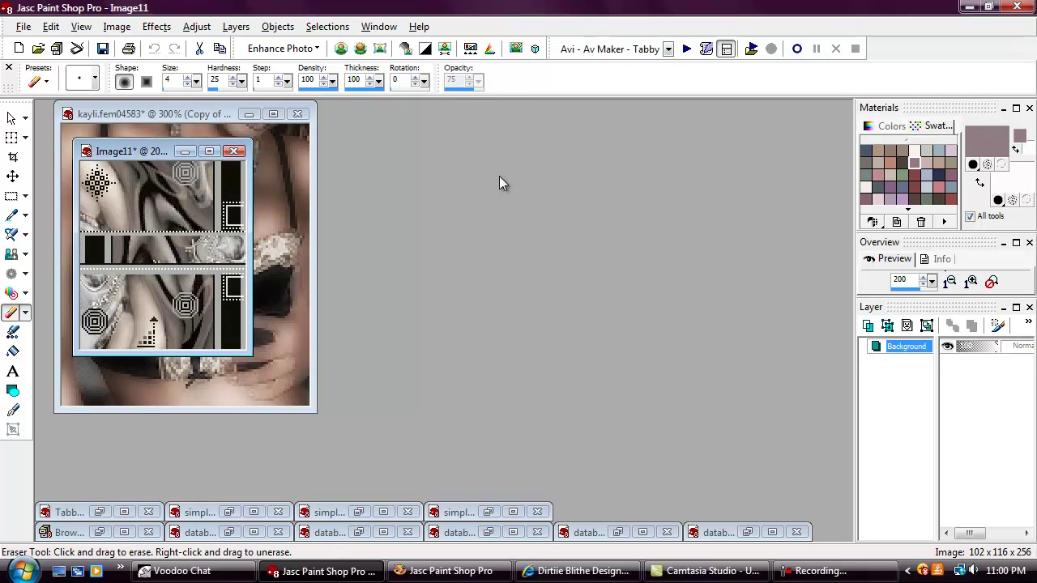
Merge the layers of the corset photo and copy the merged photo
left_click(157, 115)
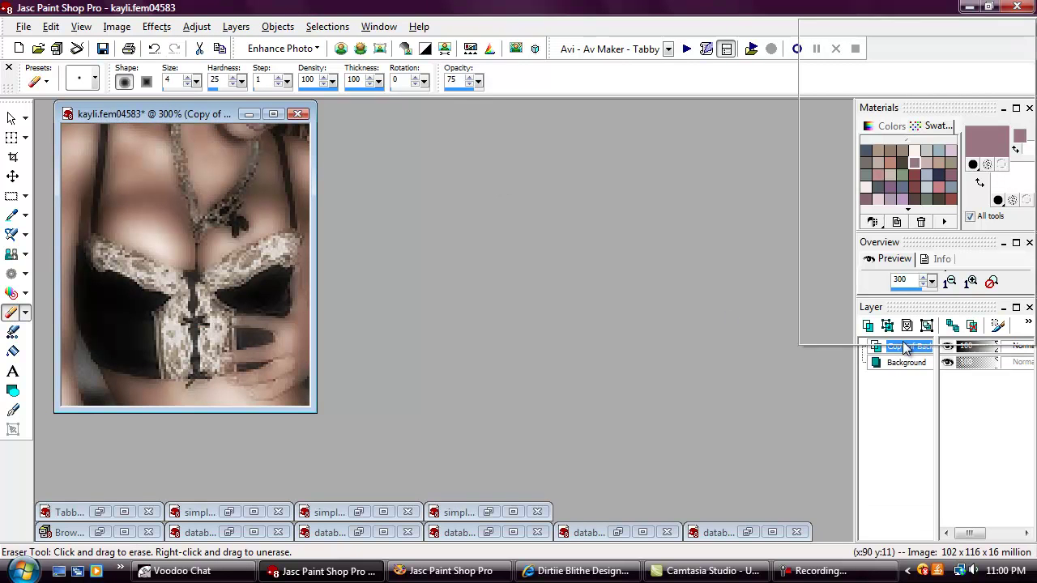
right_click(906, 350)
mouse_move(857, 257)
left_click(729, 273)
right_click(220, 126)
left_click(255, 148)
key("ctrl+v")
Paste the corset photo as a new layer over the mirrored databak117 background copy
right_click(172, 158)
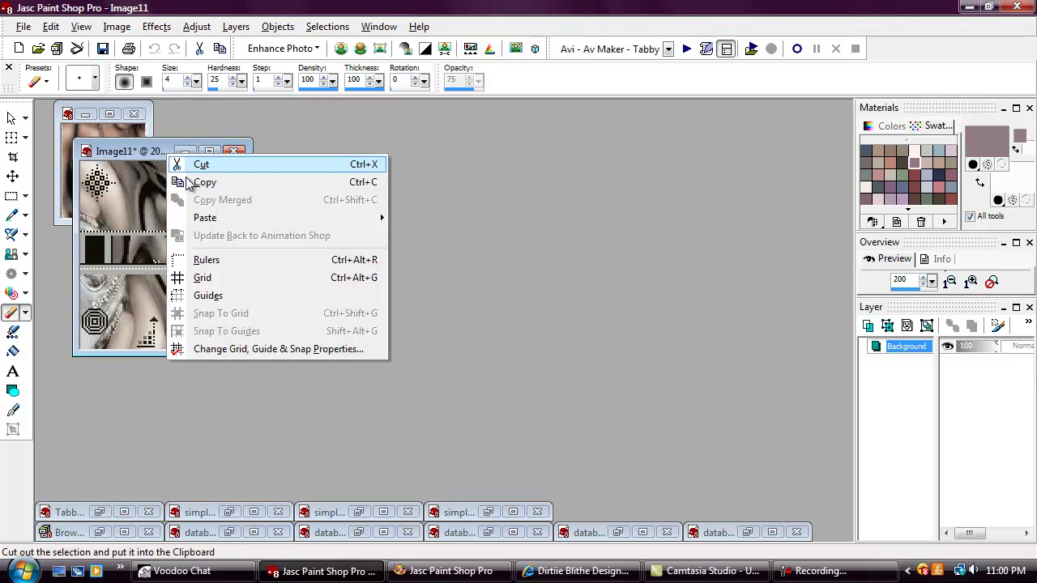
mouse_move(229, 218)
left_click(413, 231)
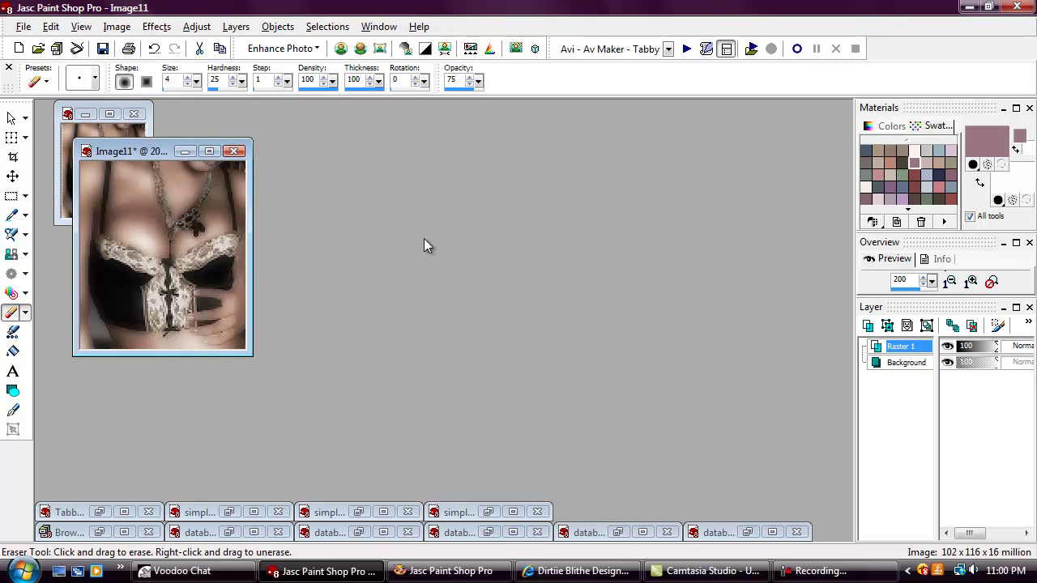
Erase the grey gap beside the waist in the pasted photo's lower-left corner, and close this trial image without saving
key("KP_Add")
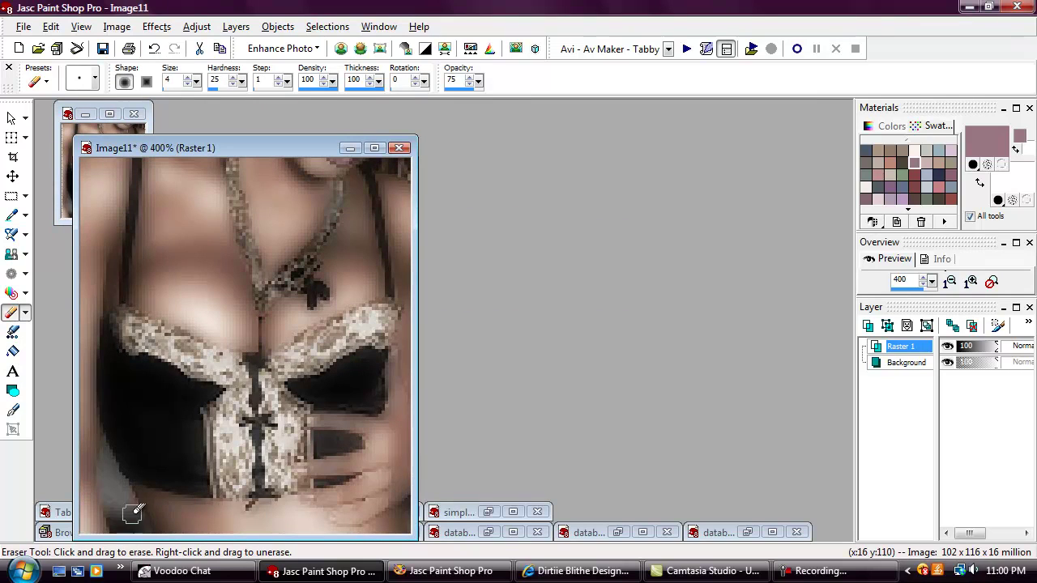
mouse_move(115, 499)
left_mouse_down()
mouse_move(121, 533)
mouse_move(111, 487)
mouse_move(142, 511)
mouse_move(103, 445)
mouse_move(100, 485)
mouse_move(134, 528)
left_mouse_up()
scroll(323, 380, "down", 2)
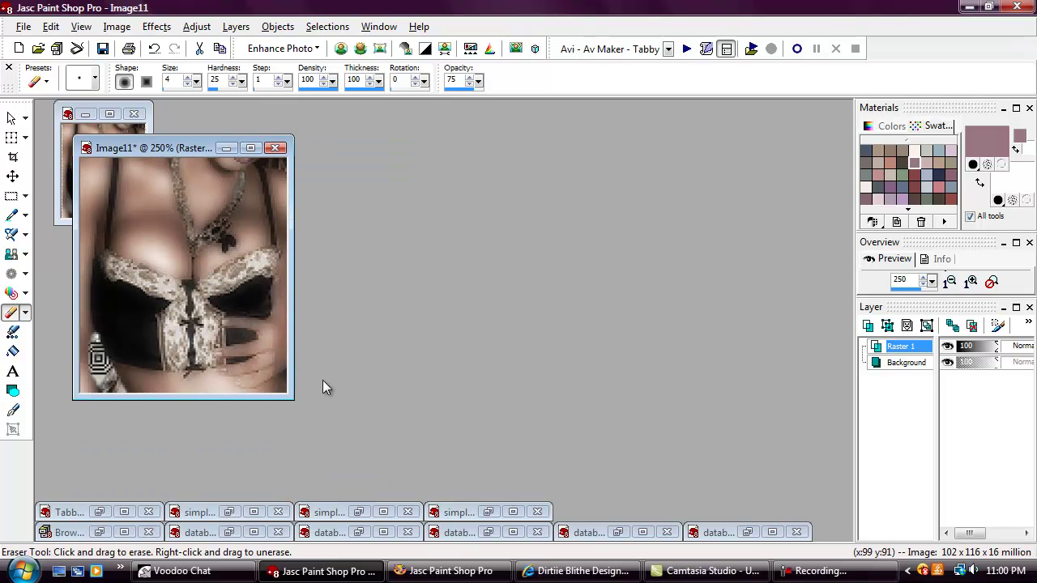
left_click(276, 149)
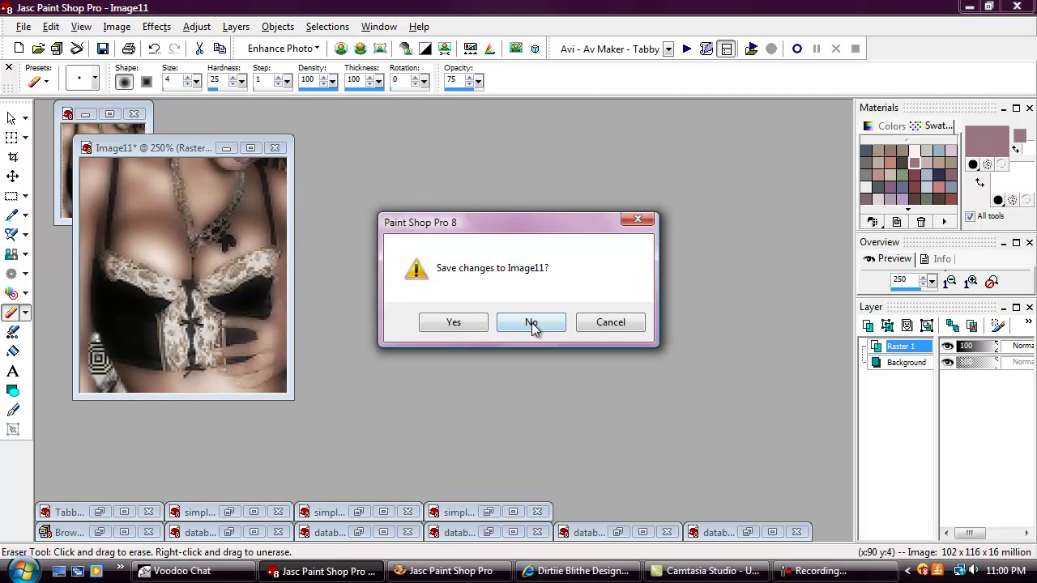
left_click(531, 324)
Open the Tabbys (Tainted) DEC Collection 047 background from the tabbydec09 folder and minimise the image browser
left_click(98, 533)
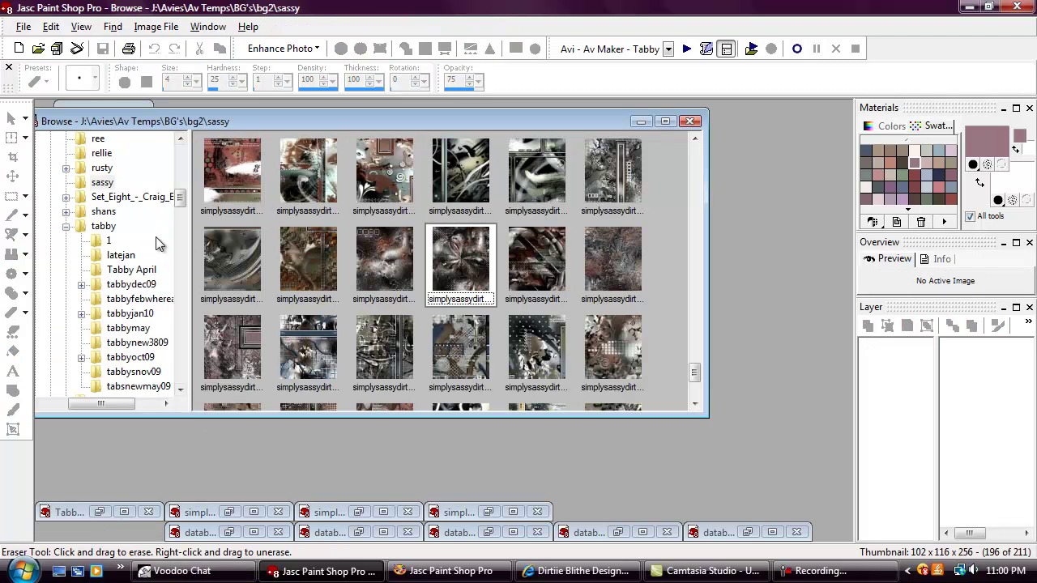
left_click(146, 272)
left_click(139, 288)
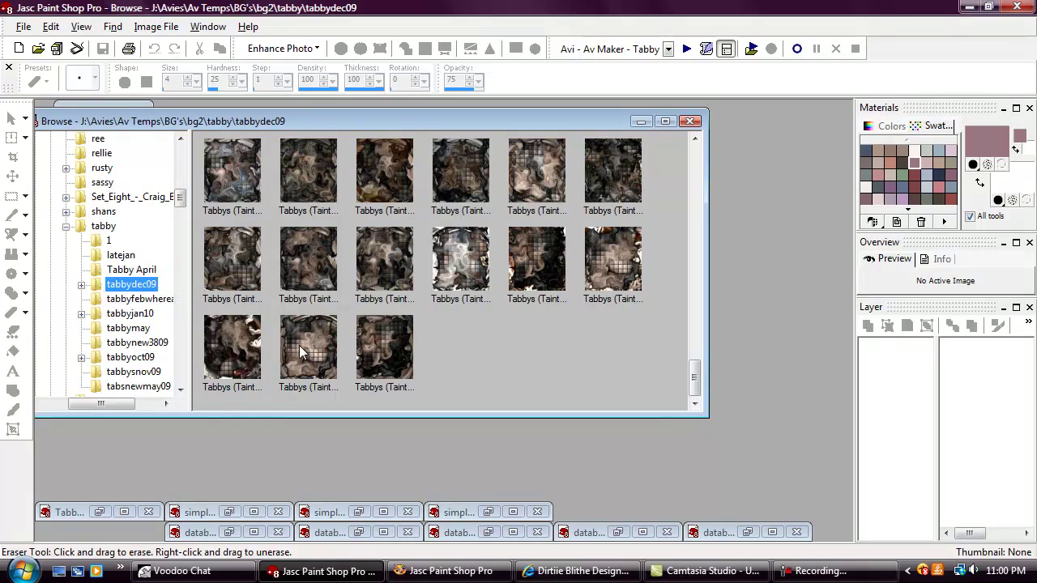
double_click(242, 275)
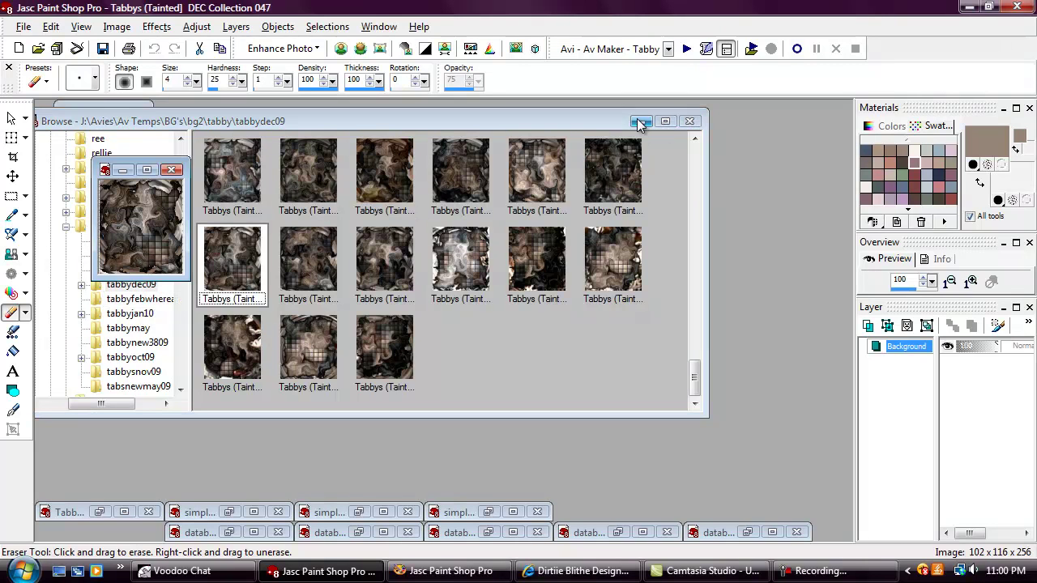
left_click(640, 122)
Copy the DEC Collection 047 background, minimise the original and paste the copy as a new image
key("KP_Add")
right_click(157, 170)
left_click(203, 197)
left_click(203, 170)
key("ctrl+v")
key("KP_Add")
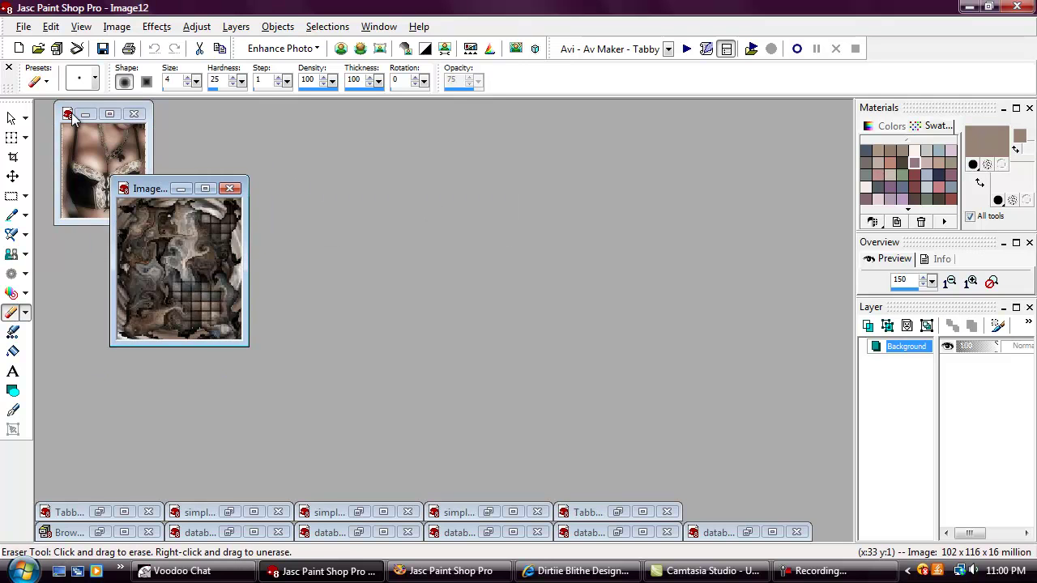
key("KP_Add")
Copy the merged corset photo and paste it as a new layer over the DEC Collection 047 background copy
left_click(110, 120)
key("KP_Add")
right_click(83, 112)
left_click(118, 137)
right_click(240, 187)
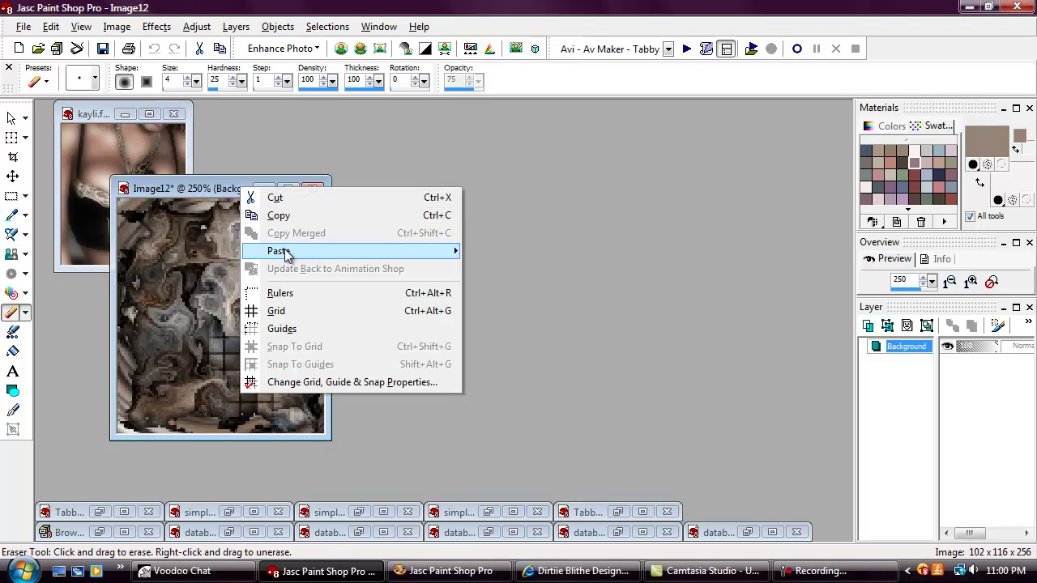
mouse_move(285, 256)
left_click(508, 266)
Erase the photo's backdrop areas around the figure with the size 4 eraser to expose the patterned background beneath
key("KP_Add")
key("KP_Add")
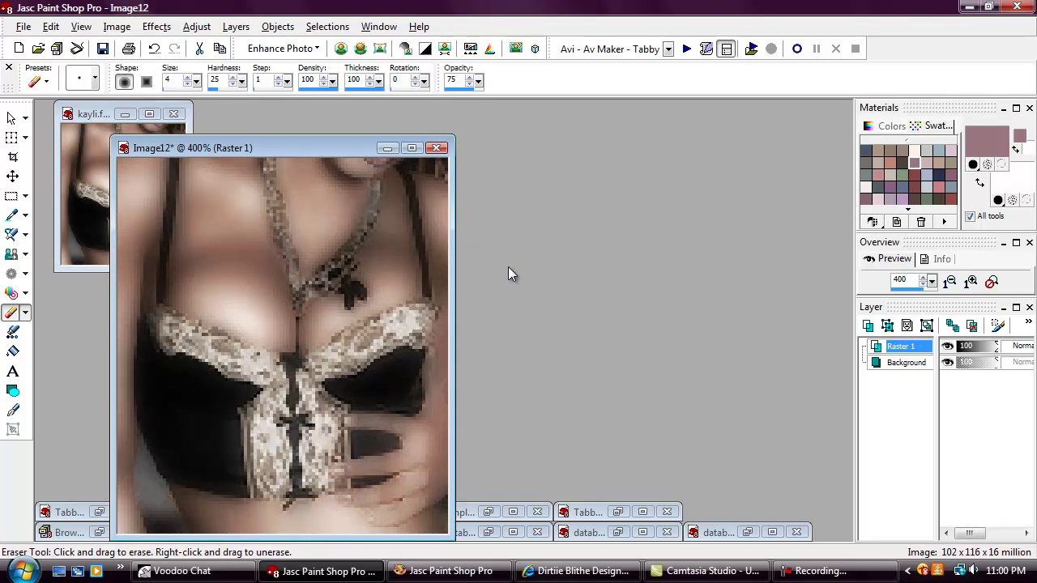
mouse_move(167, 491)
left_mouse_down()
mouse_move(160, 527)
mouse_move(174, 516)
mouse_move(164, 495)
mouse_move(187, 531)
mouse_move(150, 448)
left_mouse_up()
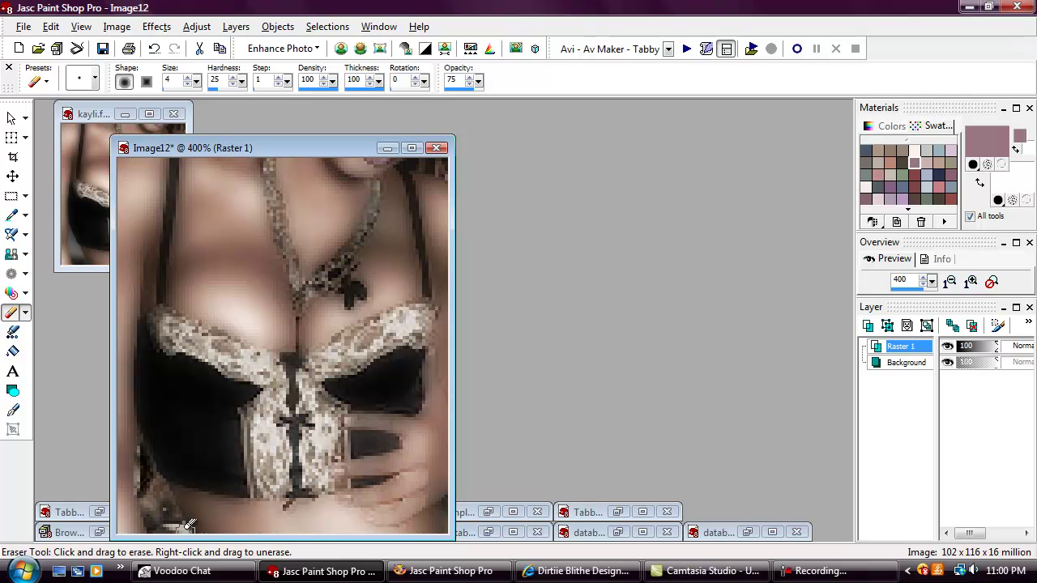
scroll(184, 504, "down", 1)
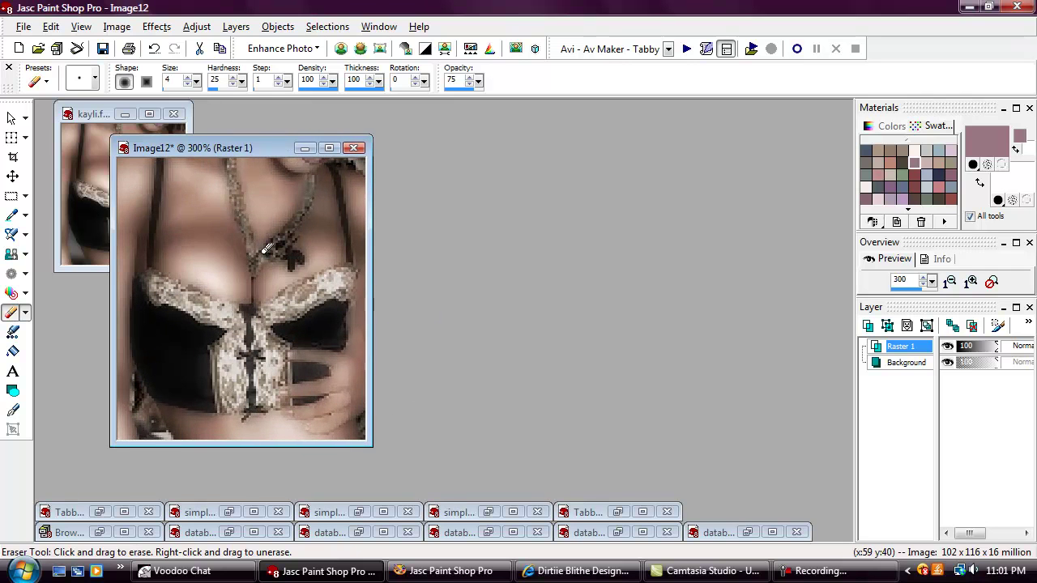
Close the original corset photo without saving and inspect the combined image at different magnifications
left_click(173, 113)
left_click(528, 321)
scroll(314, 123, "up", 2)
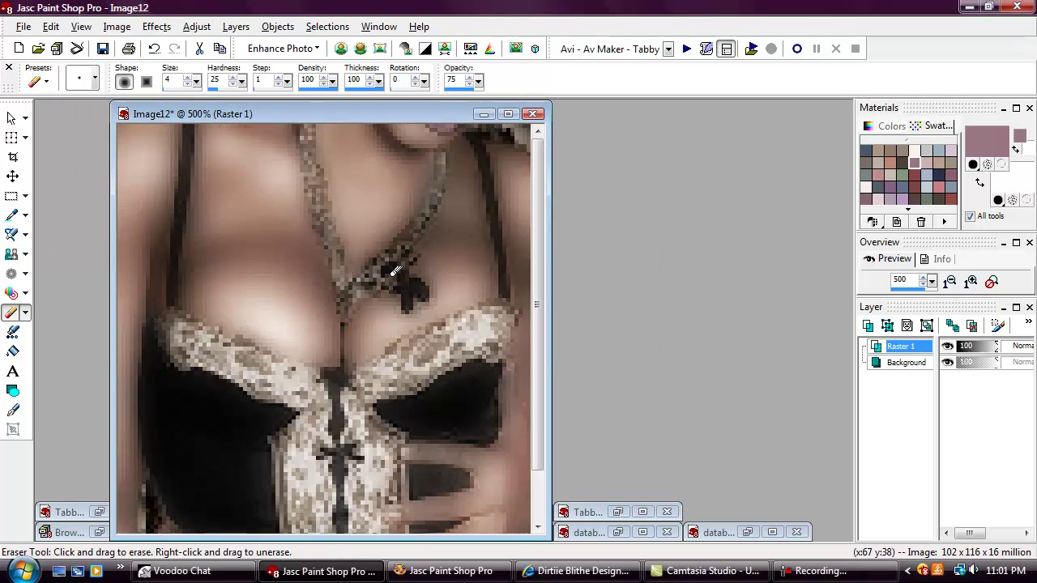
scroll(324, 122, "down", 1)
scroll(591, 340, "down", 4)
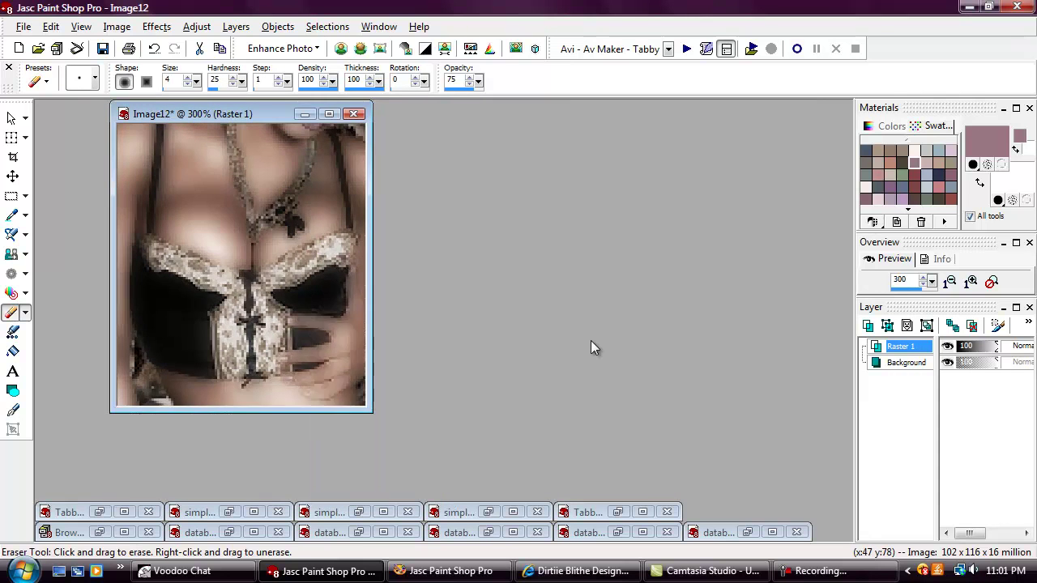
scroll(591, 340, "up", 1)
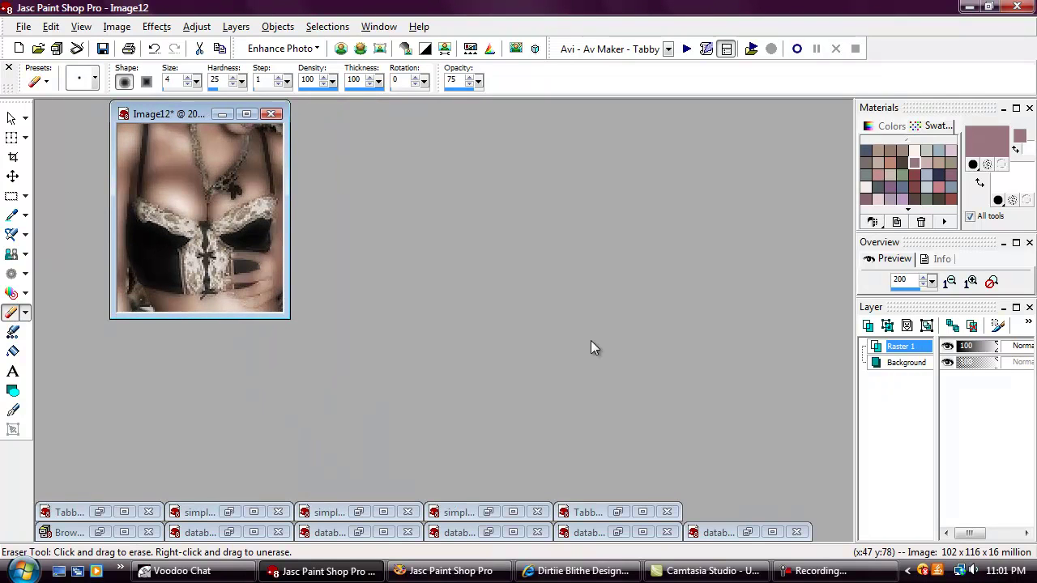
left_click(818, 571)
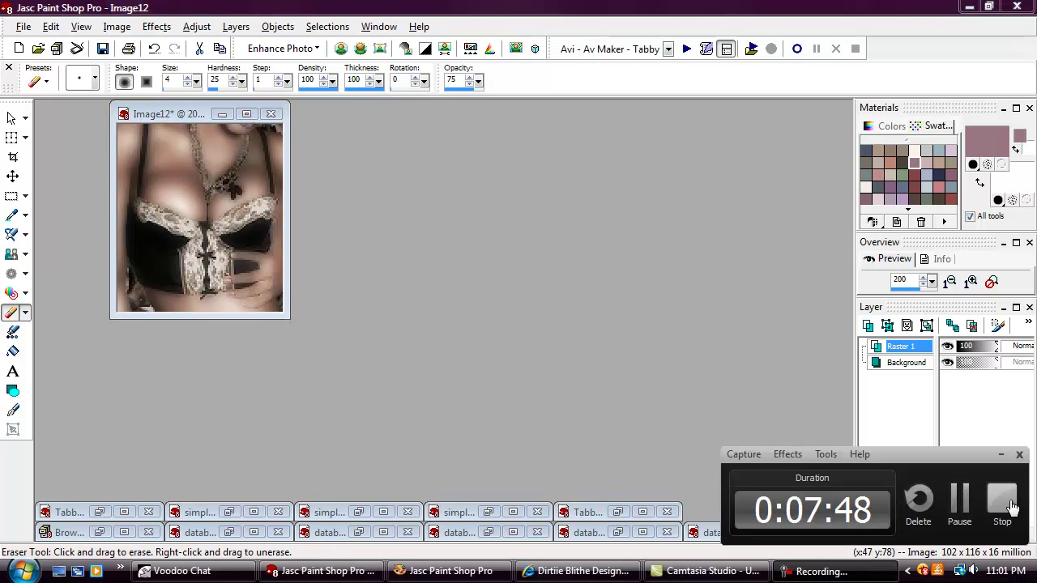